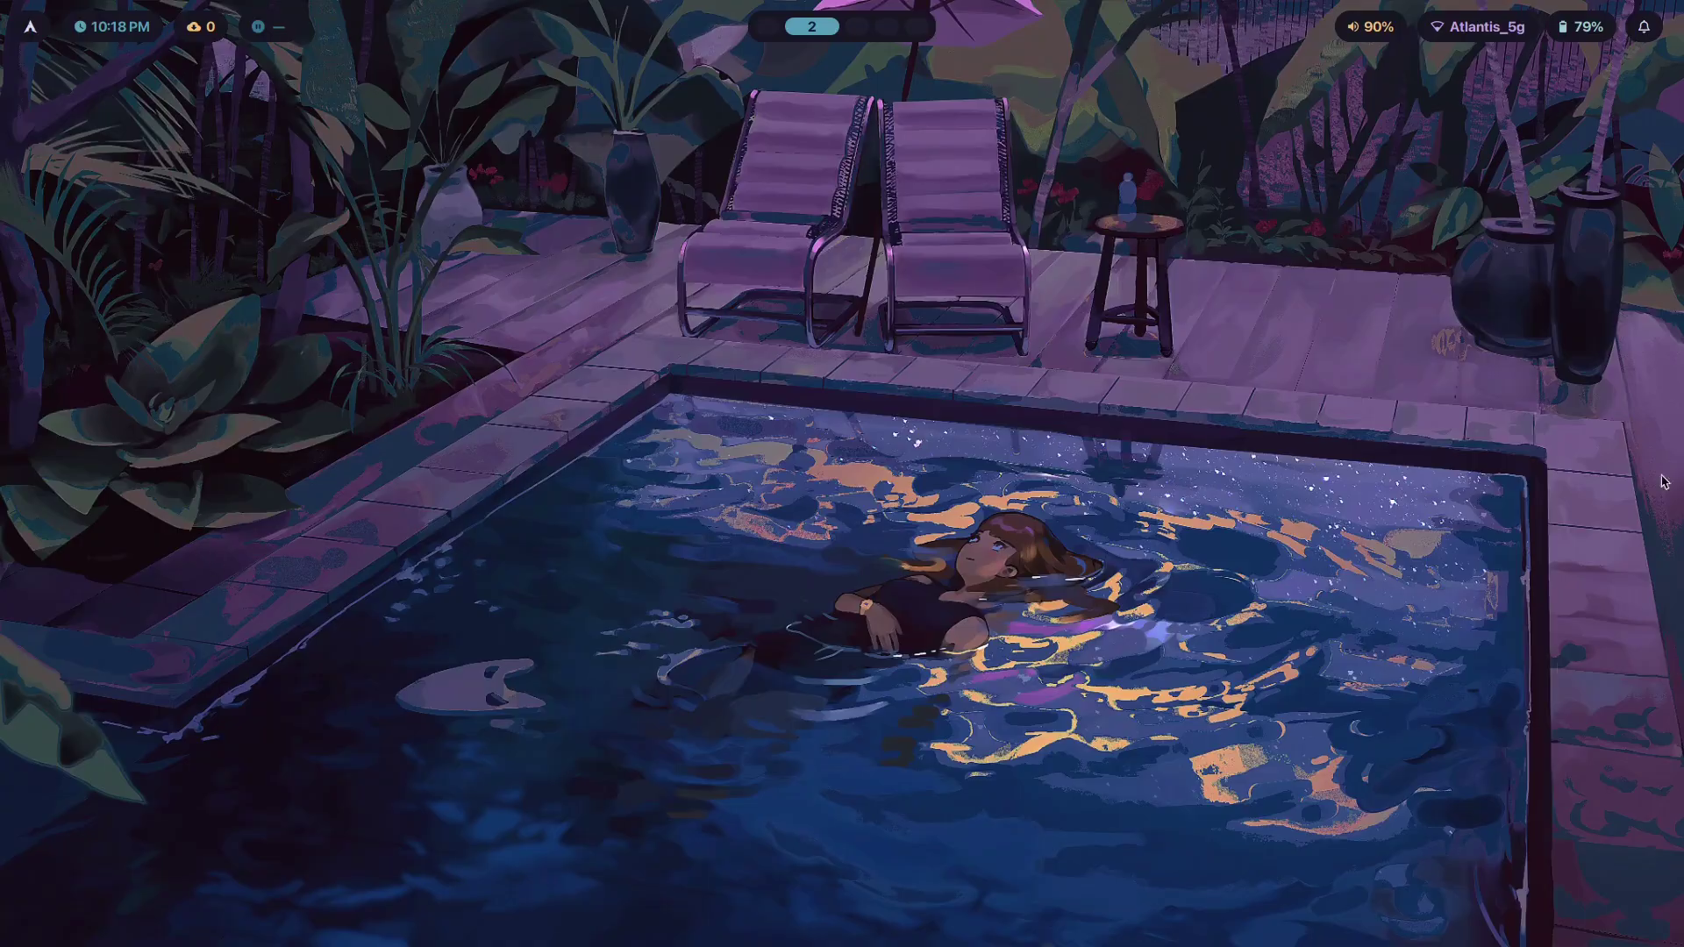
Switch to the desktop workspace that holds the Miro board.
{"action": "key", "text": "super+3"}
{"action": "key", "text": "super+2"}
{"action": "key", "text": "super+1"}
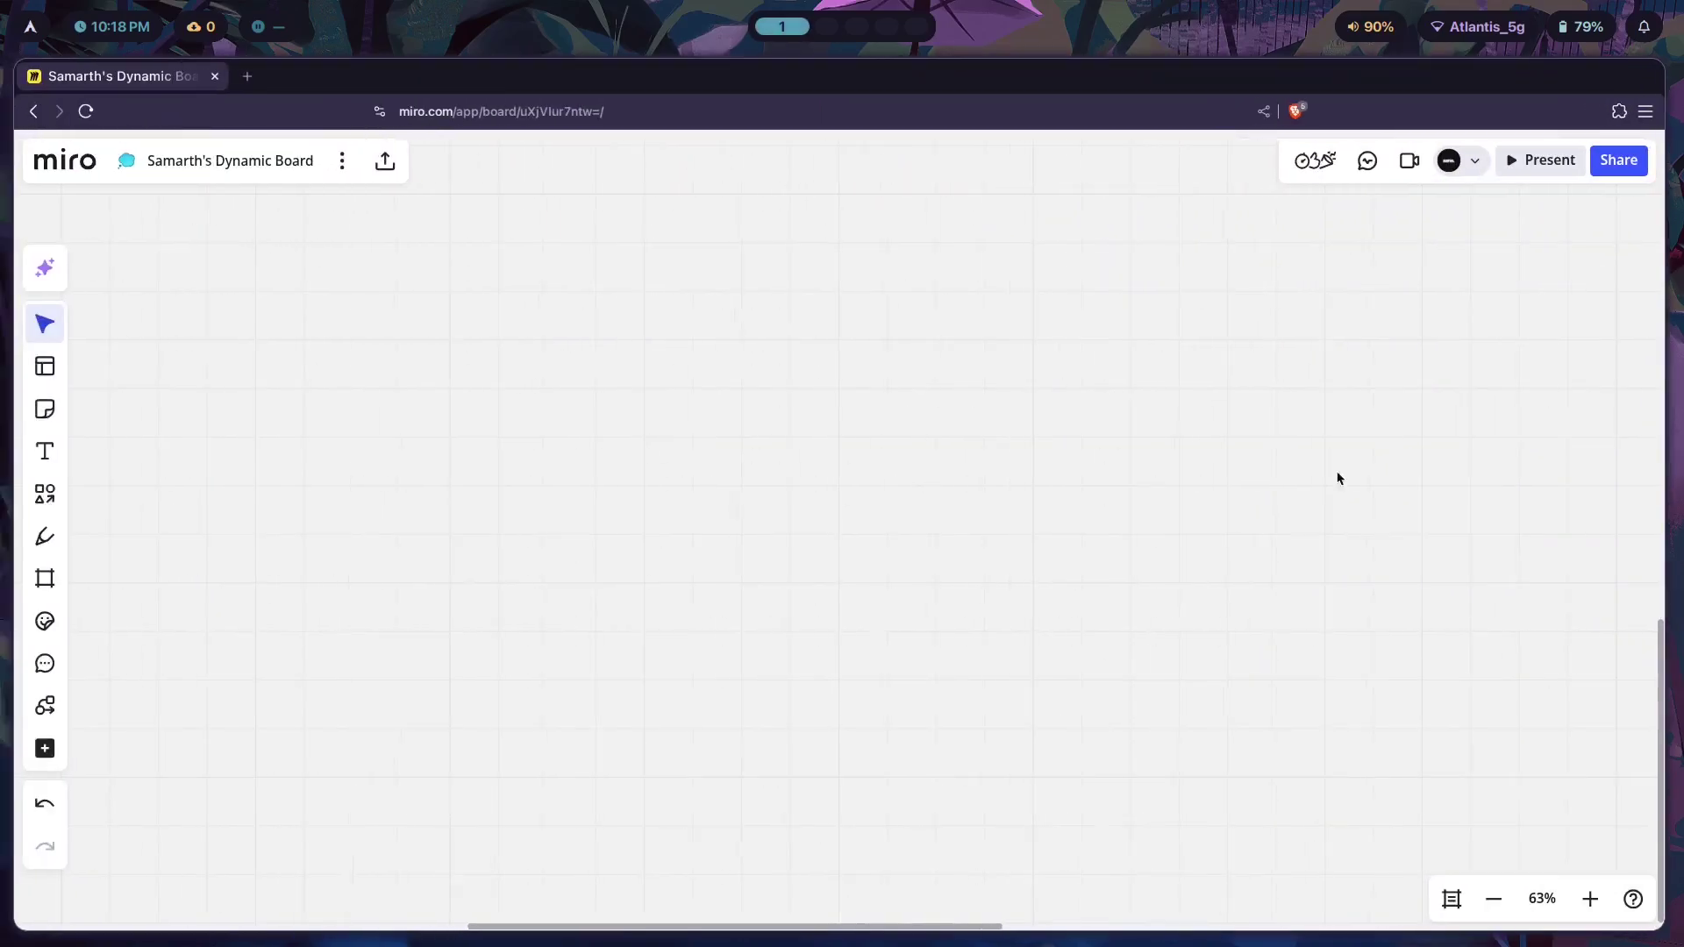
Add a text object reading "entropy" on the empty area of the board.
{"action": "left_click_drag", "start_coordinate": [750, 377], "coordinate": [696, 321]}
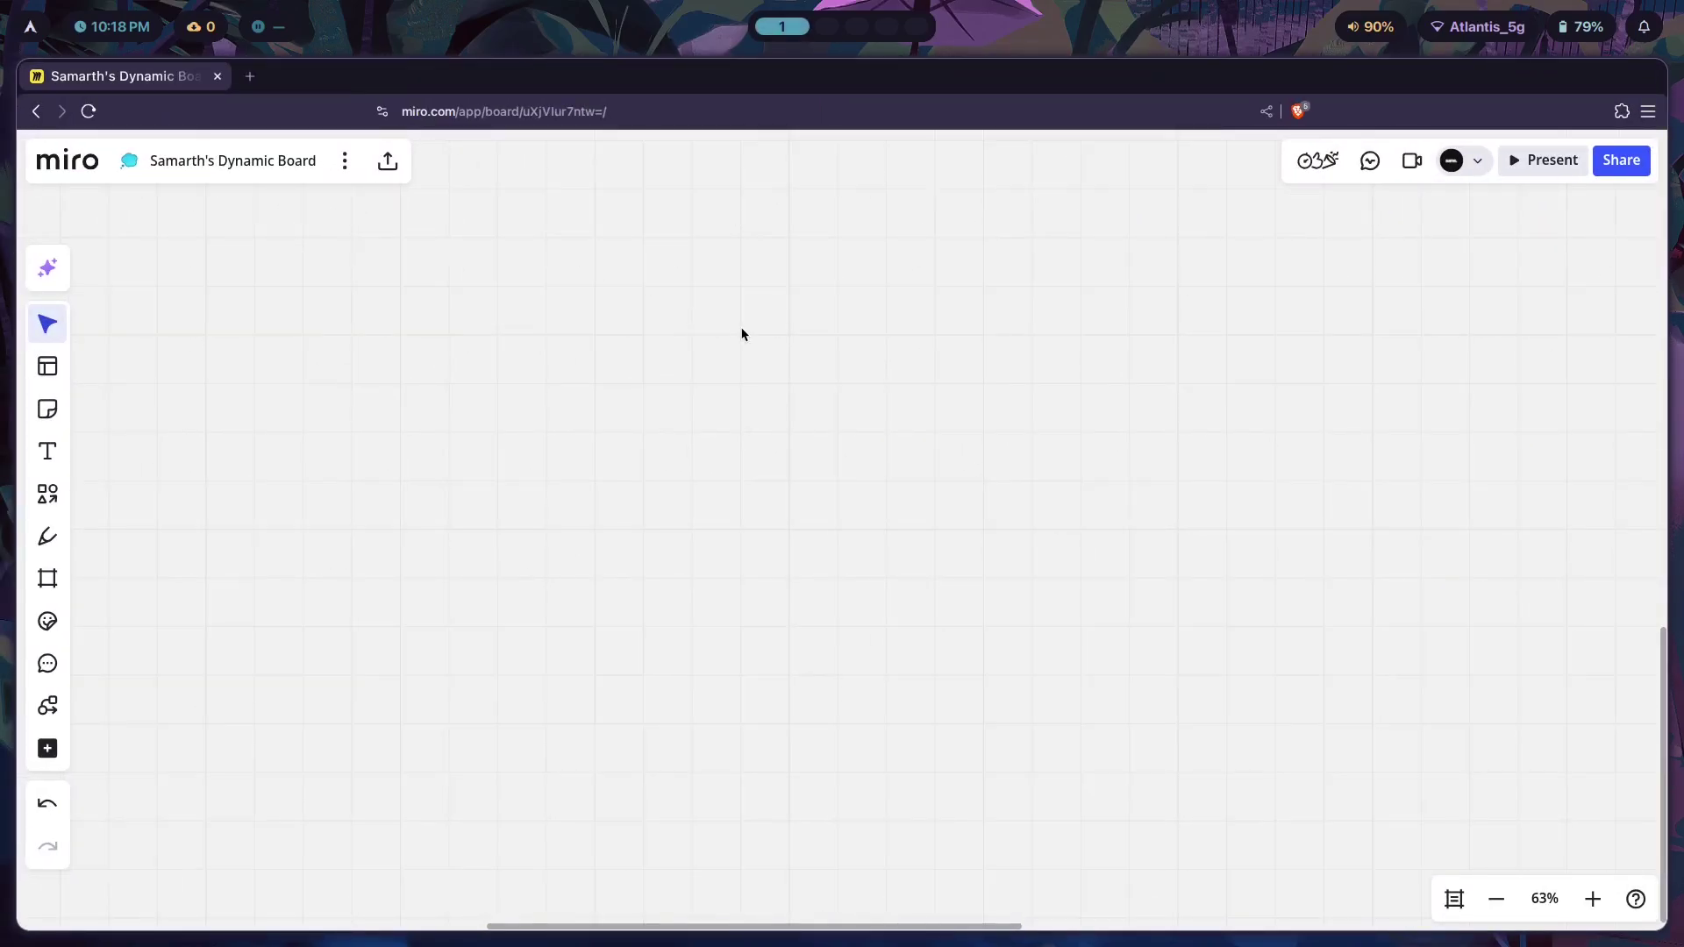
{"action": "key", "text": "t"}
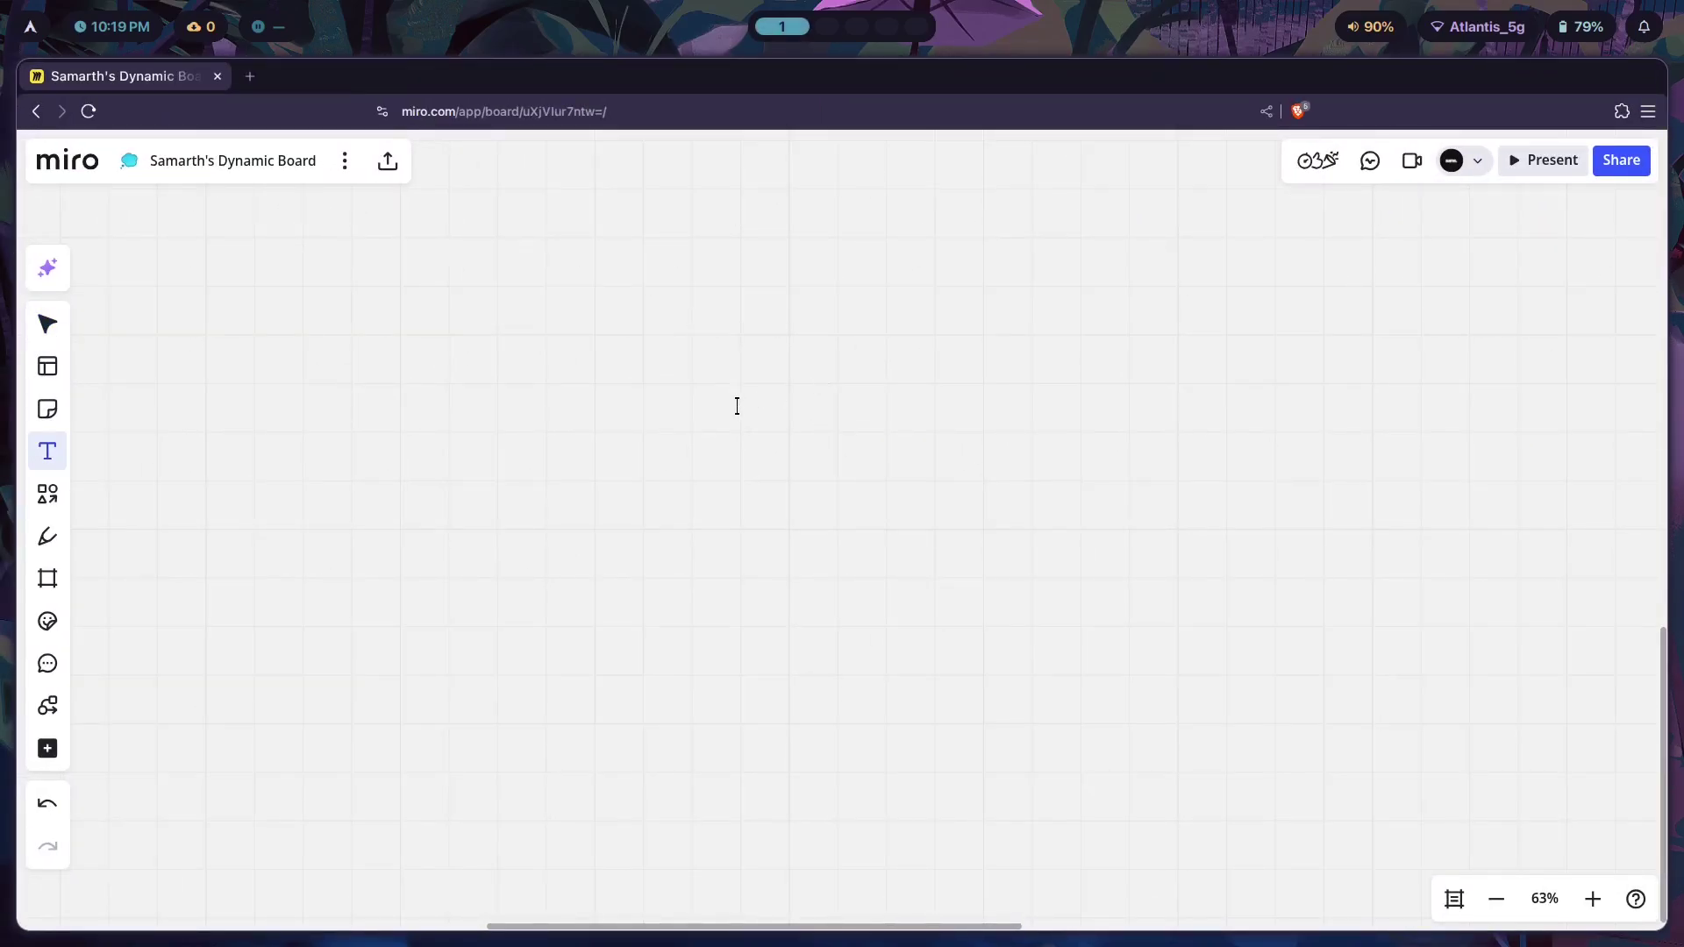
{"action": "left_click", "coordinate": [733, 393]}
{"action": "type", "text": "entropy"}
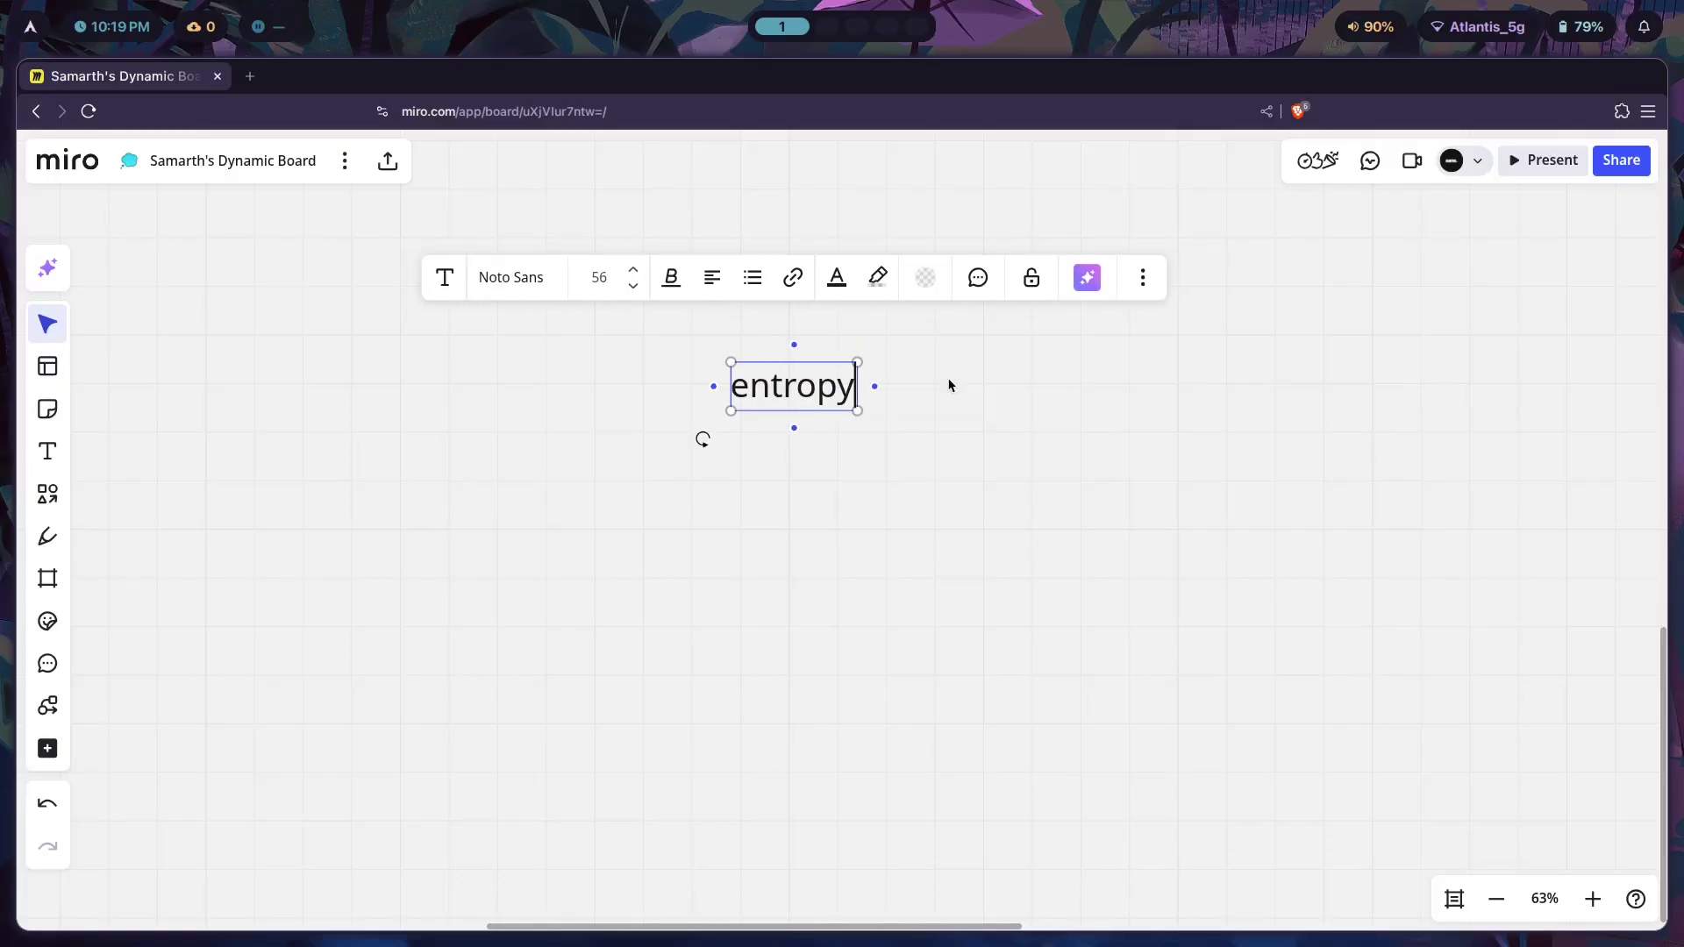
{"action": "left_click", "coordinate": [948, 387]}
{"action": "scroll", "coordinate": [949, 386], "scroll_direction": "up", "scroll_amount": 2}
{"action": "scroll", "coordinate": [949, 386], "scroll_direction": "left", "scroll_amount": 2}
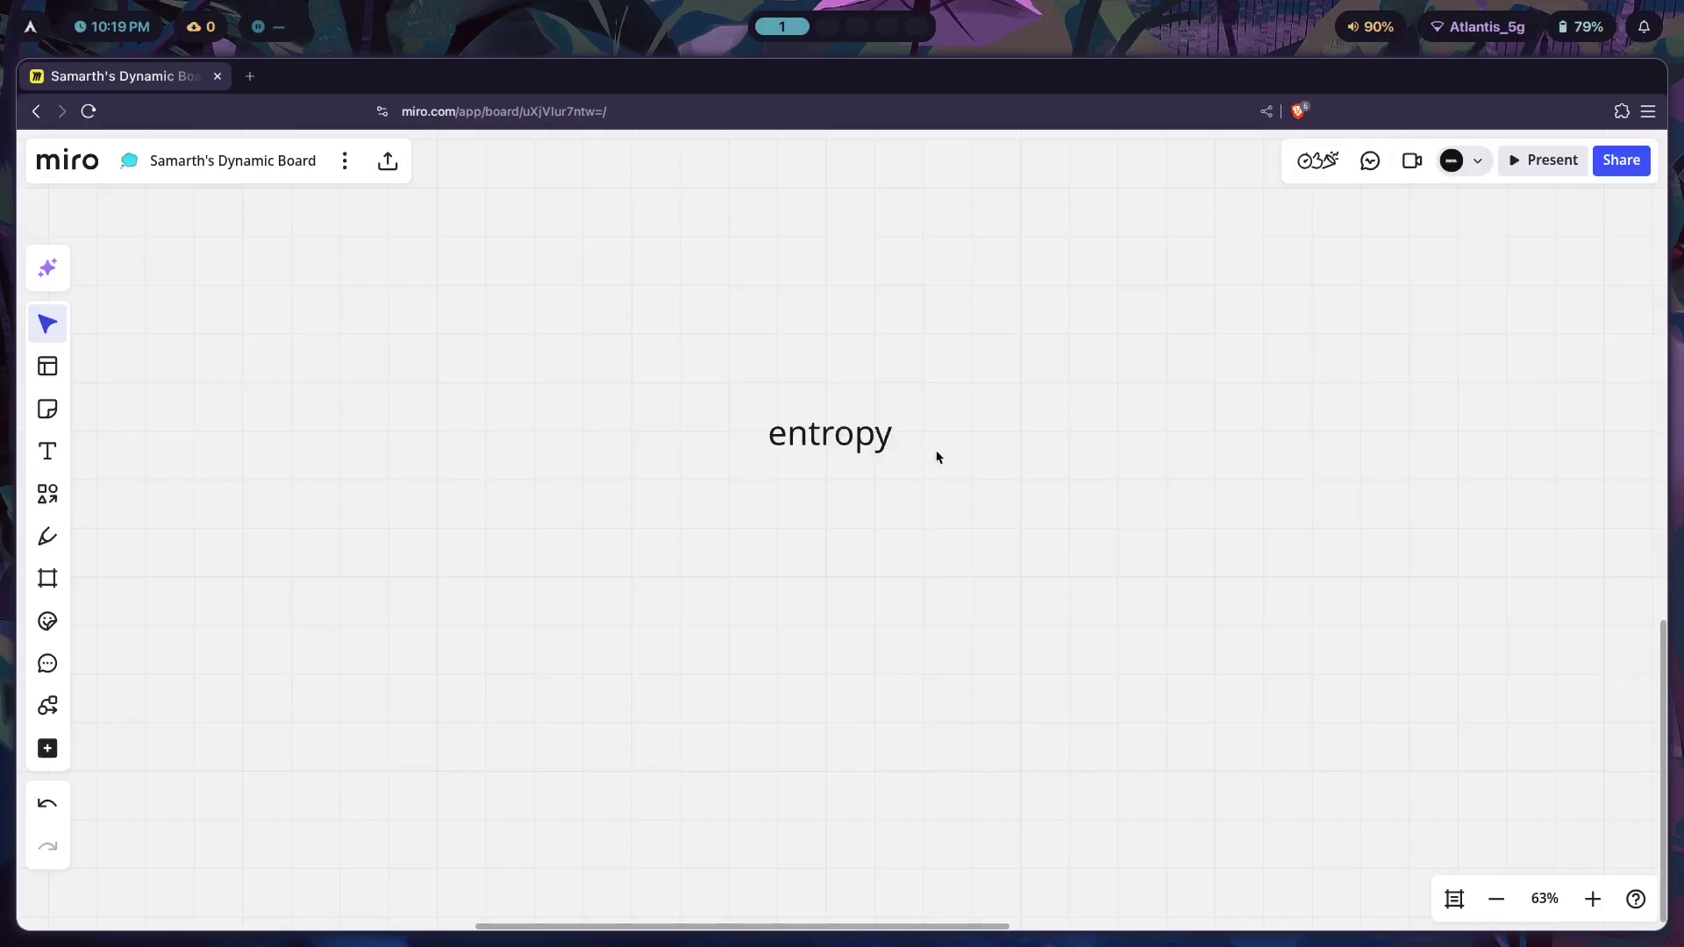
{"action": "left_click_drag", "start_coordinate": [983, 500], "coordinate": [983, 469]}
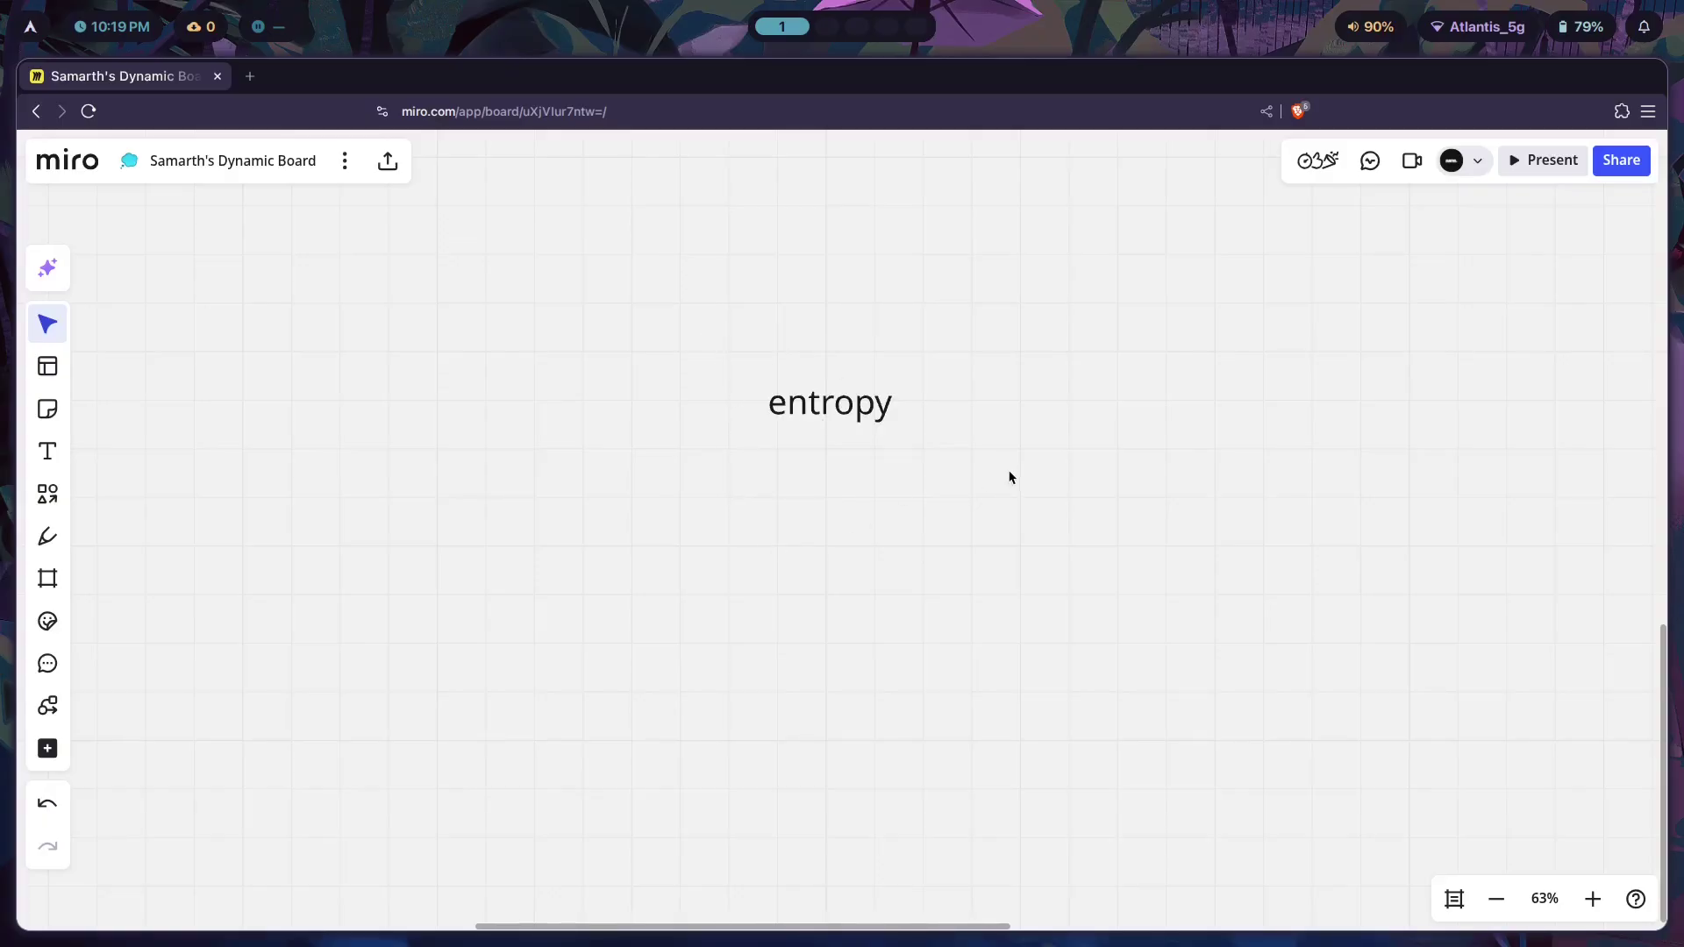
{"action": "left_click_drag", "start_coordinate": [1079, 531], "coordinate": [1075, 502]}
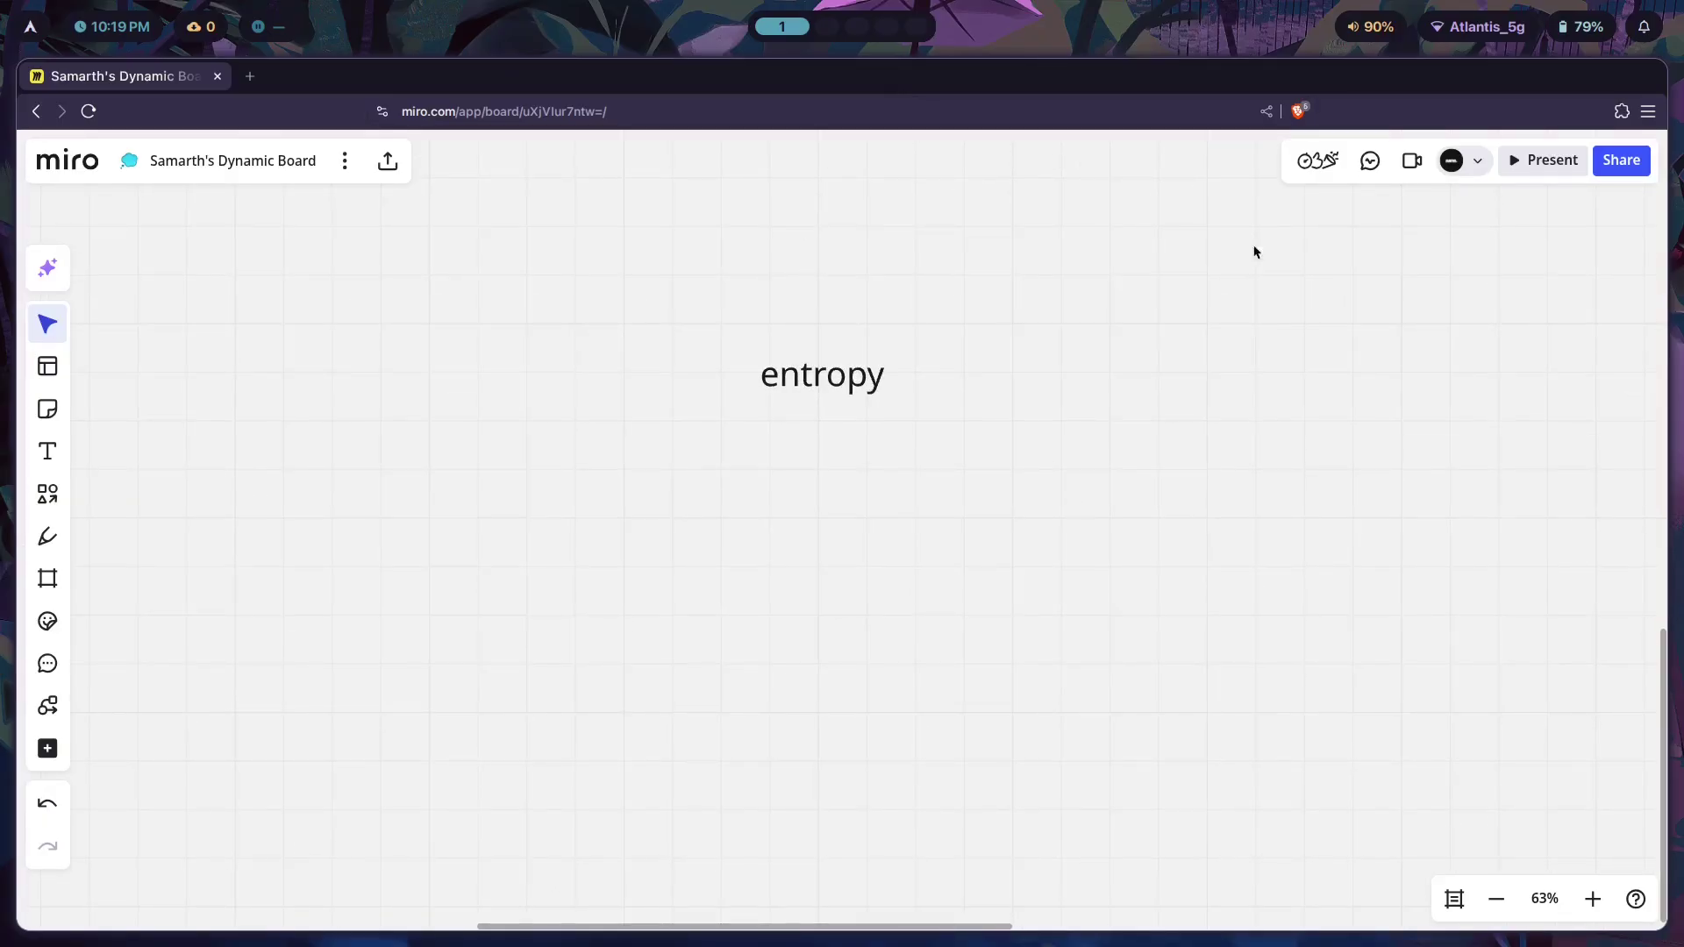
{"action": "left_click_drag", "start_coordinate": [1012, 408], "coordinate": [1033, 412]}
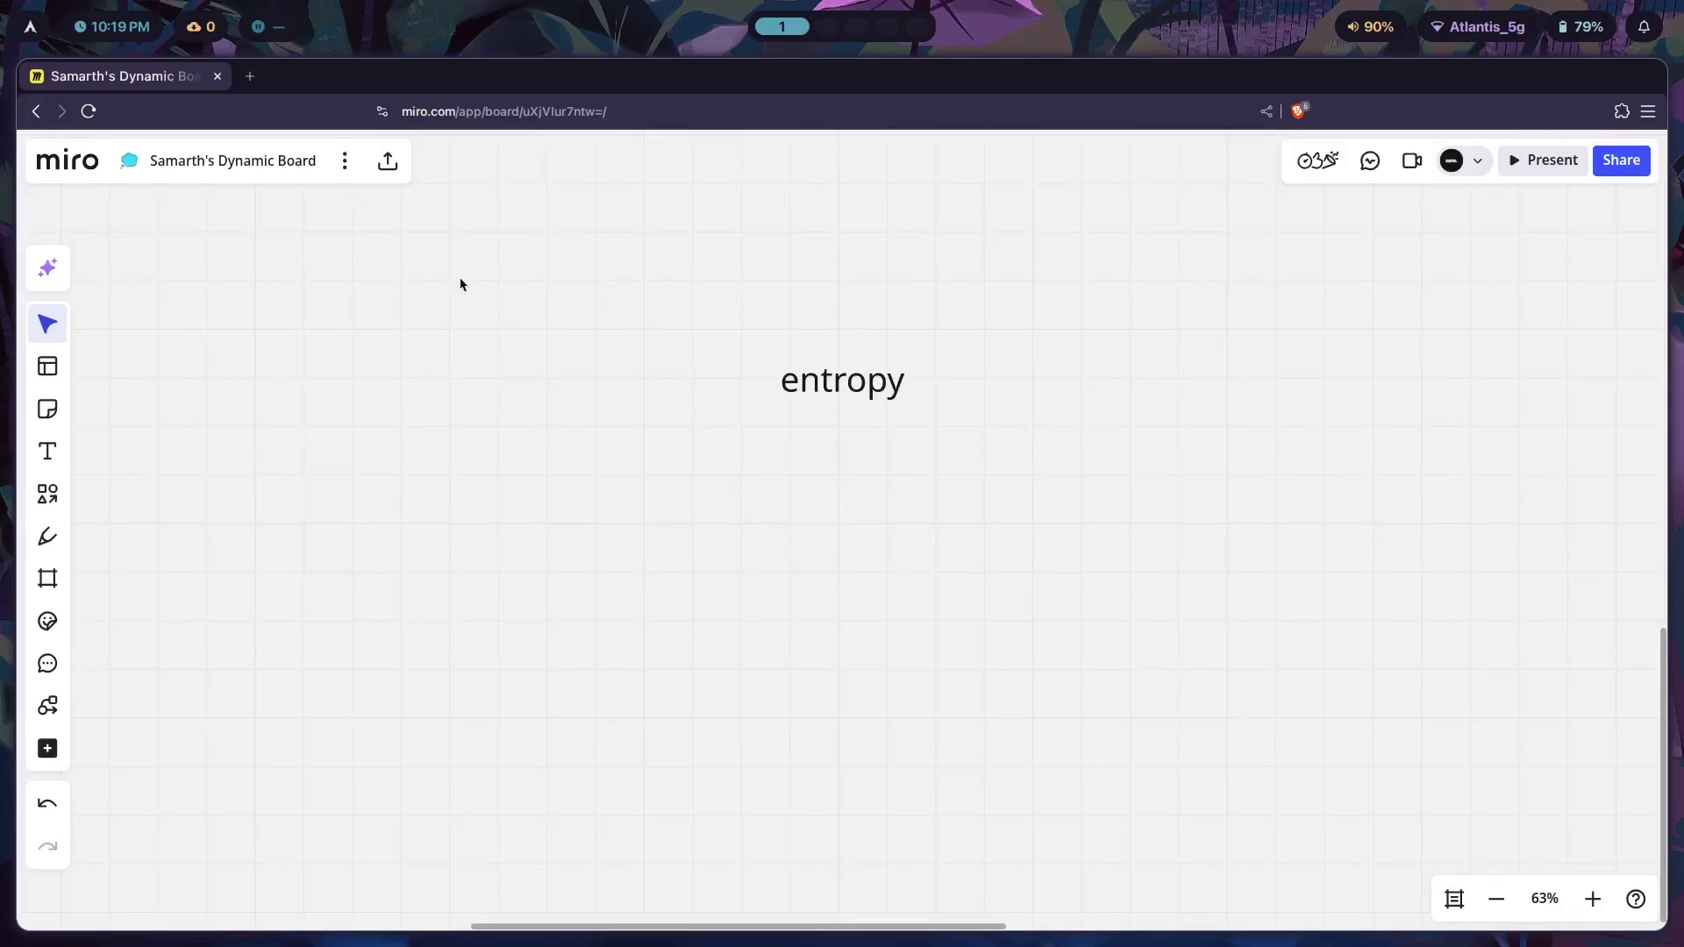
{"action": "mouse_move", "coordinate": [965, 399]}
{"action": "left_mouse_down"}
{"action": "mouse_move", "coordinate": [966, 362]}
{"action": "mouse_move", "coordinate": [961, 390]}
{"action": "mouse_move", "coordinate": [929, 365]}
{"action": "mouse_move", "coordinate": [943, 382]}
{"action": "left_mouse_up"}
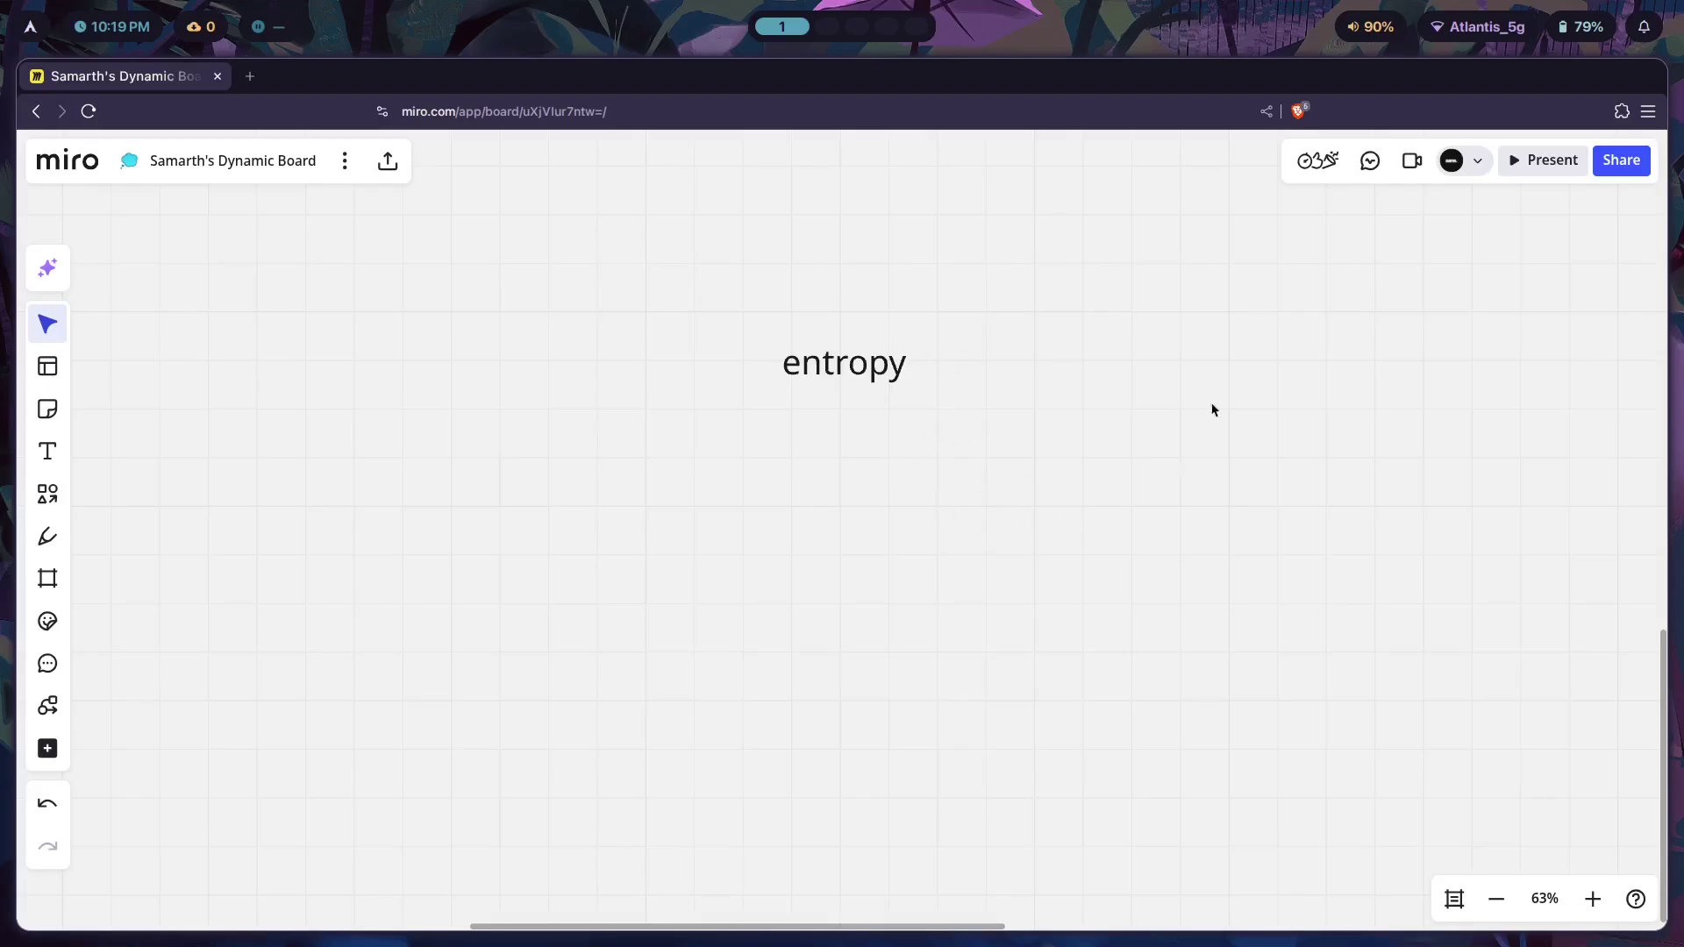
{"action": "scroll", "coordinate": [1034, 413], "scroll_direction": "down", "scroll_amount": 2}
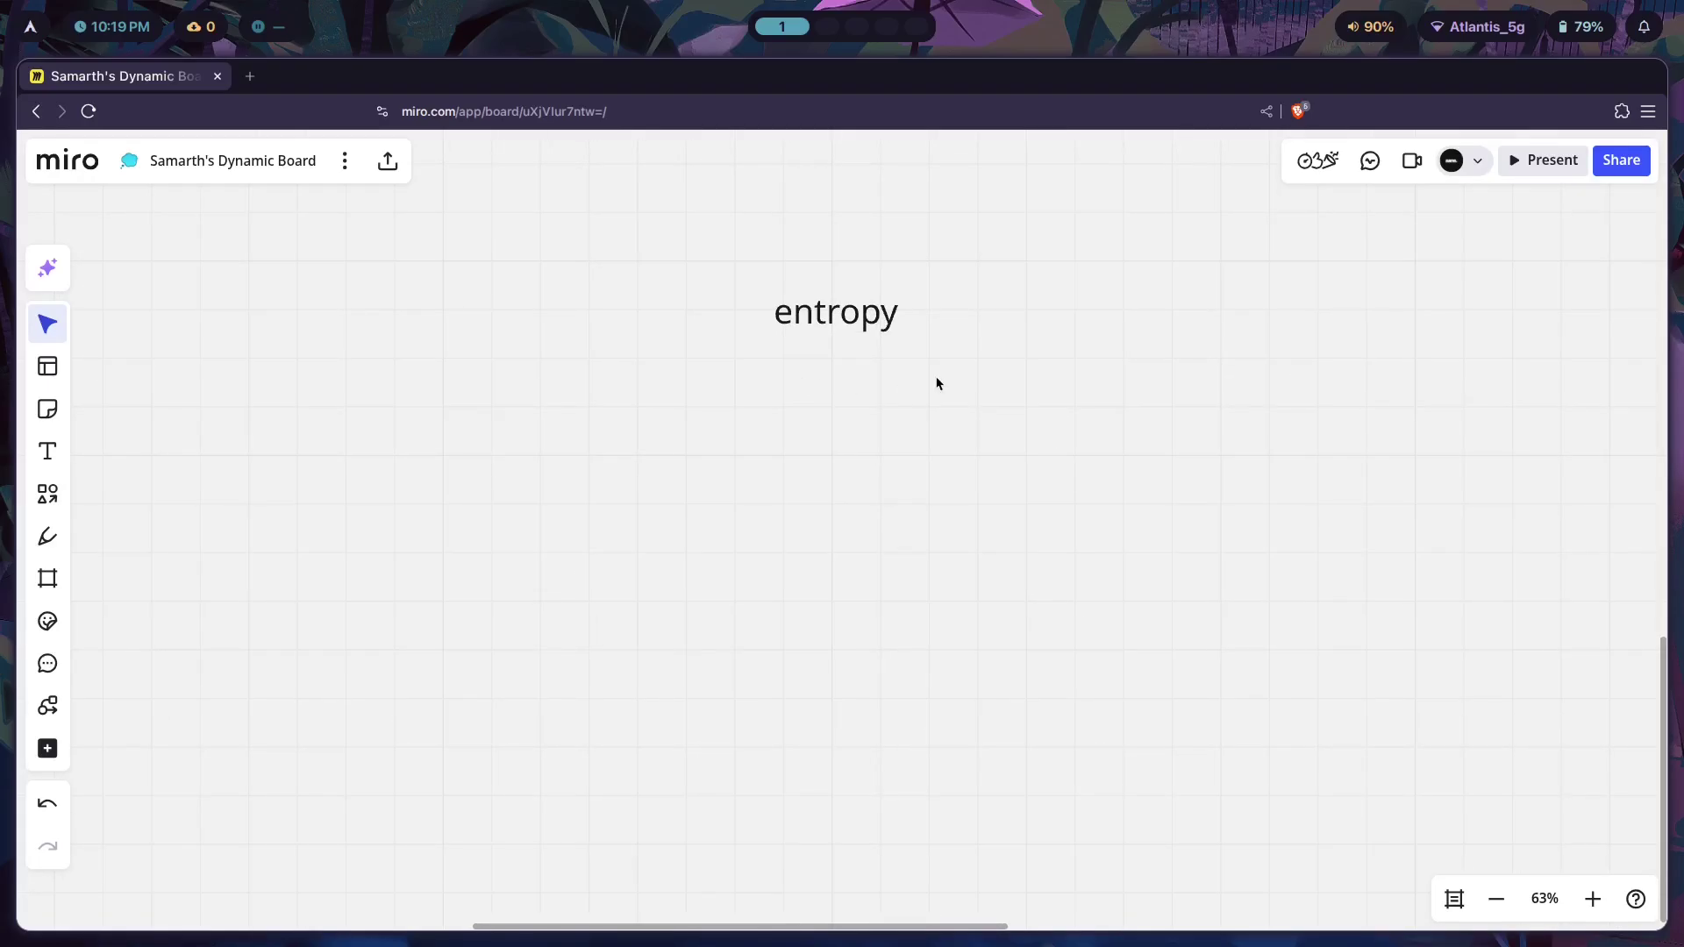
{"action": "left_click_drag", "start_coordinate": [936, 383], "coordinate": [935, 435]}
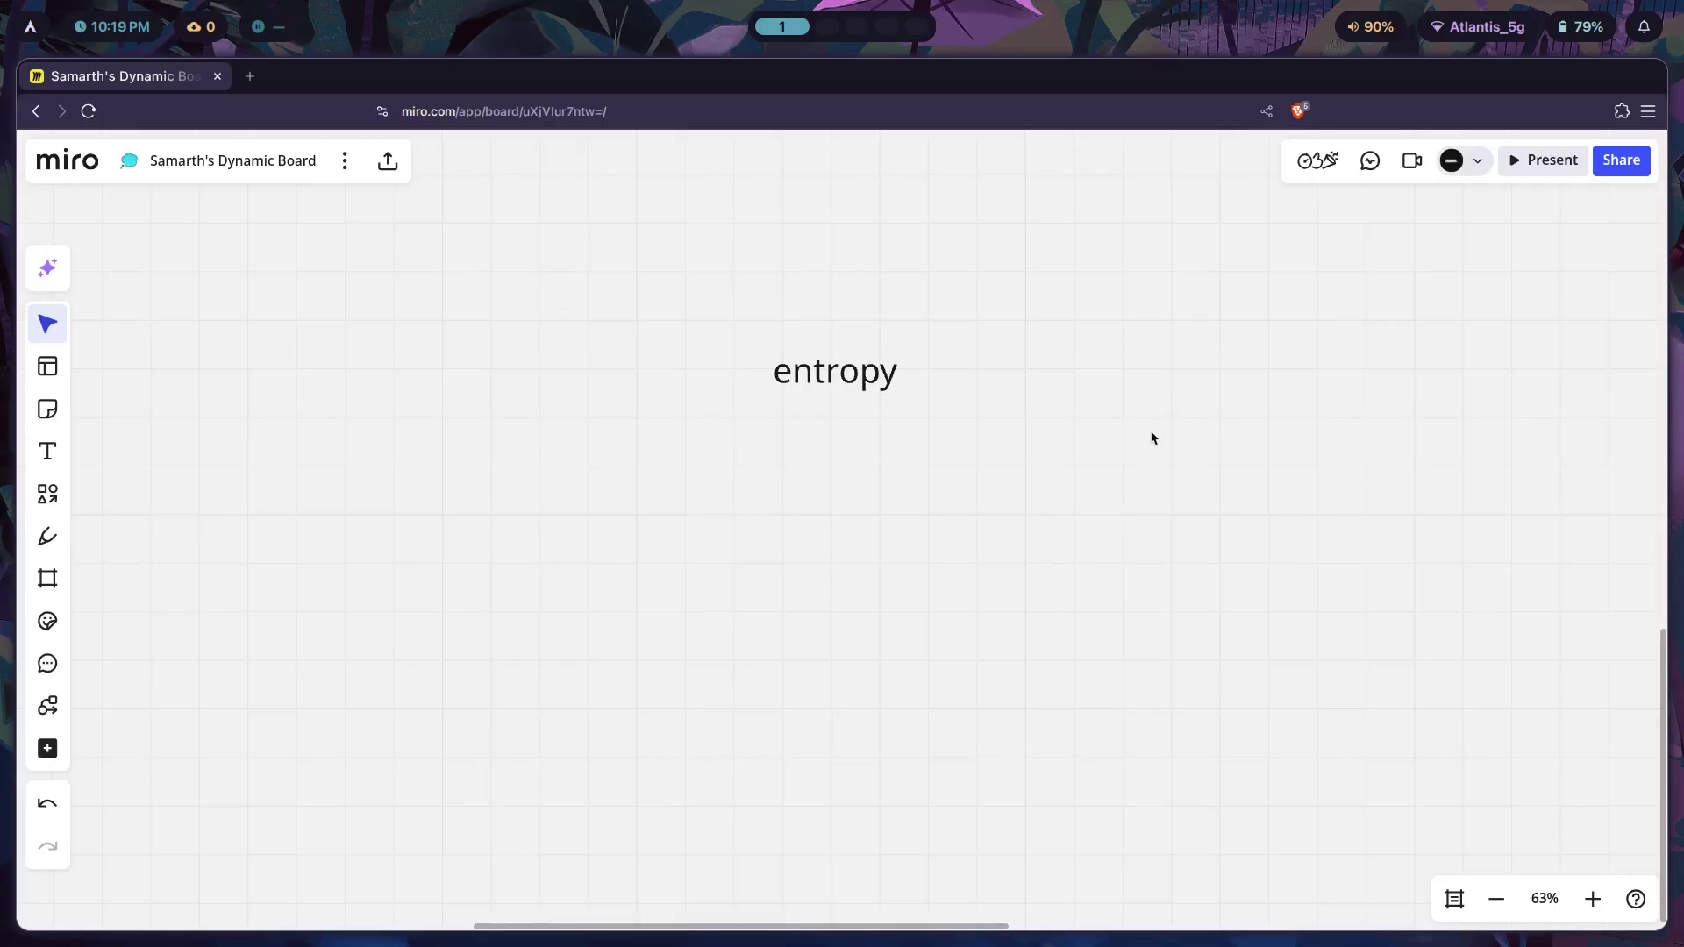
{"action": "mouse_move", "coordinate": [834, 412]}
{"action": "left_mouse_down"}
{"action": "mouse_move", "coordinate": [828, 427]}
{"action": "mouse_move", "coordinate": [840, 410]}
{"action": "left_mouse_up"}
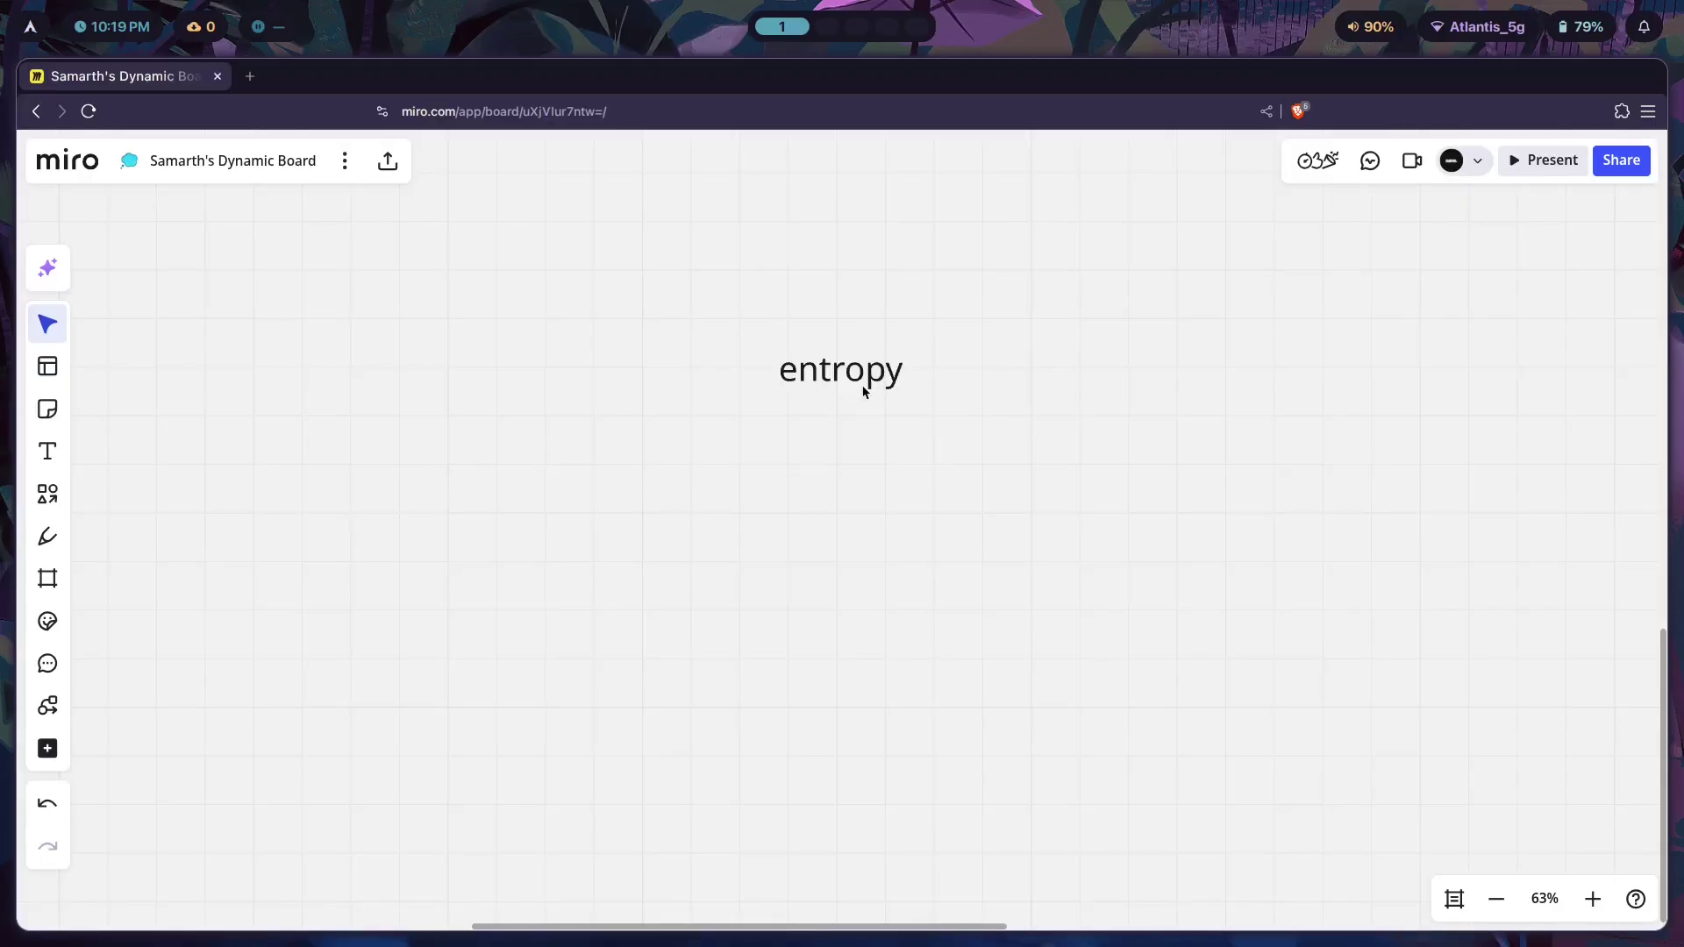
Extend the "entropy" text so that it reads "entropy = measure of disorder".
{"action": "left_click_drag", "start_coordinate": [1015, 449], "coordinate": [884, 449]}
{"action": "double_click", "coordinate": [773, 387]}
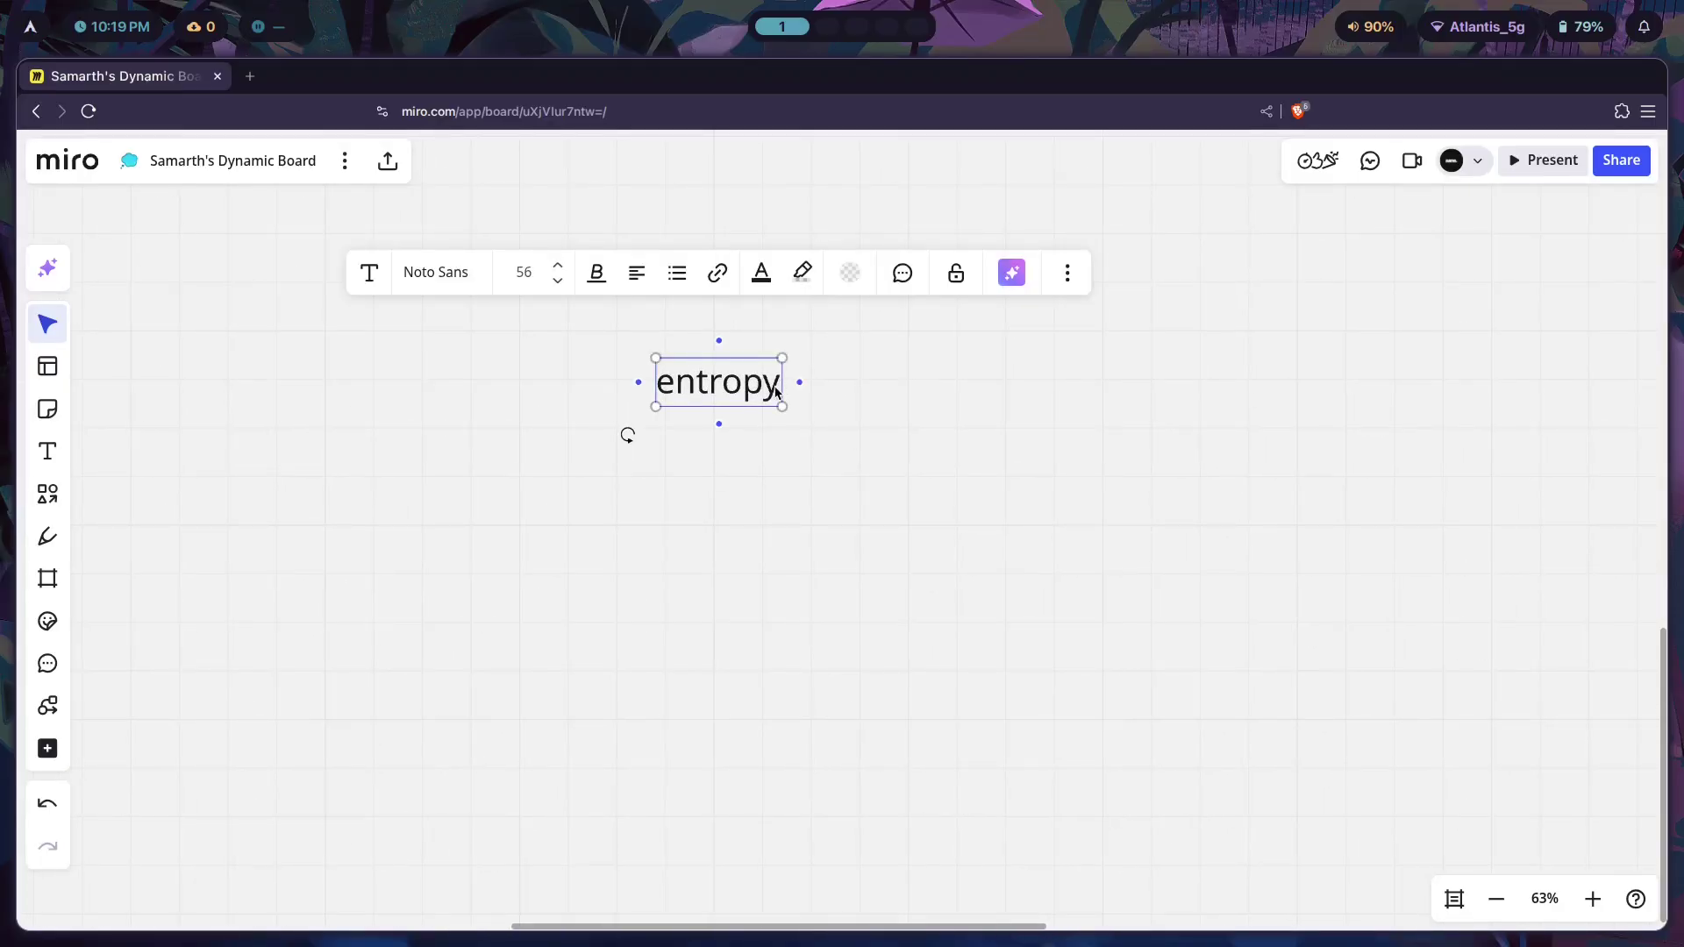
{"action": "type", "text": "= "}
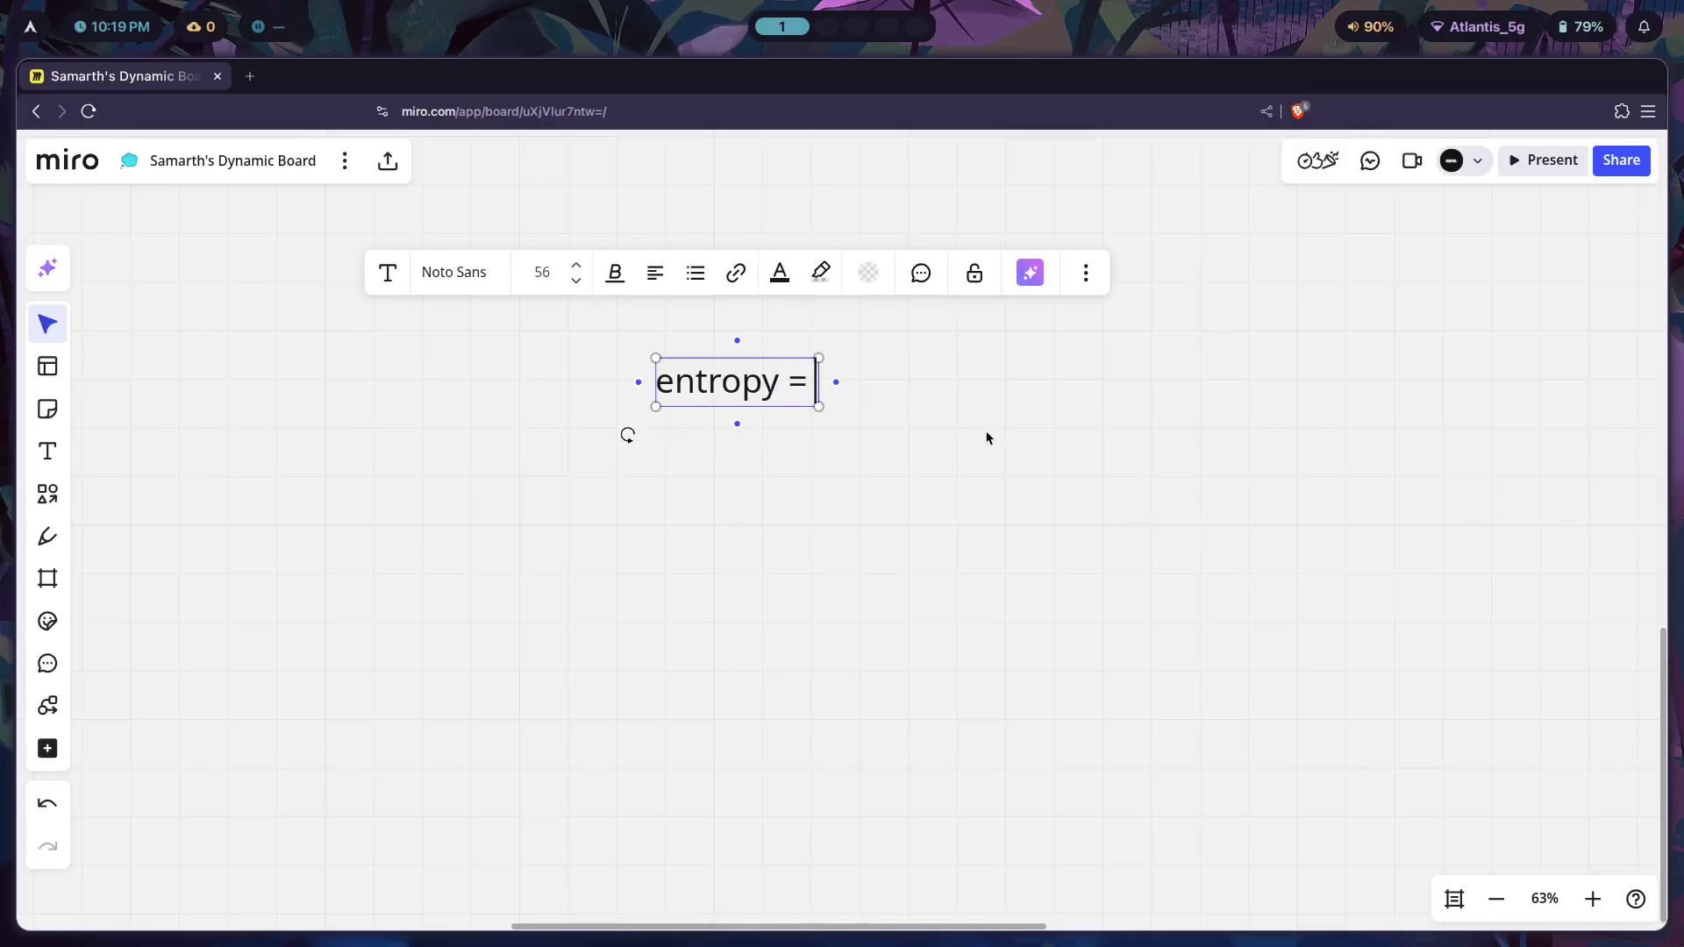
{"action": "type", "text": "measure of dis"}
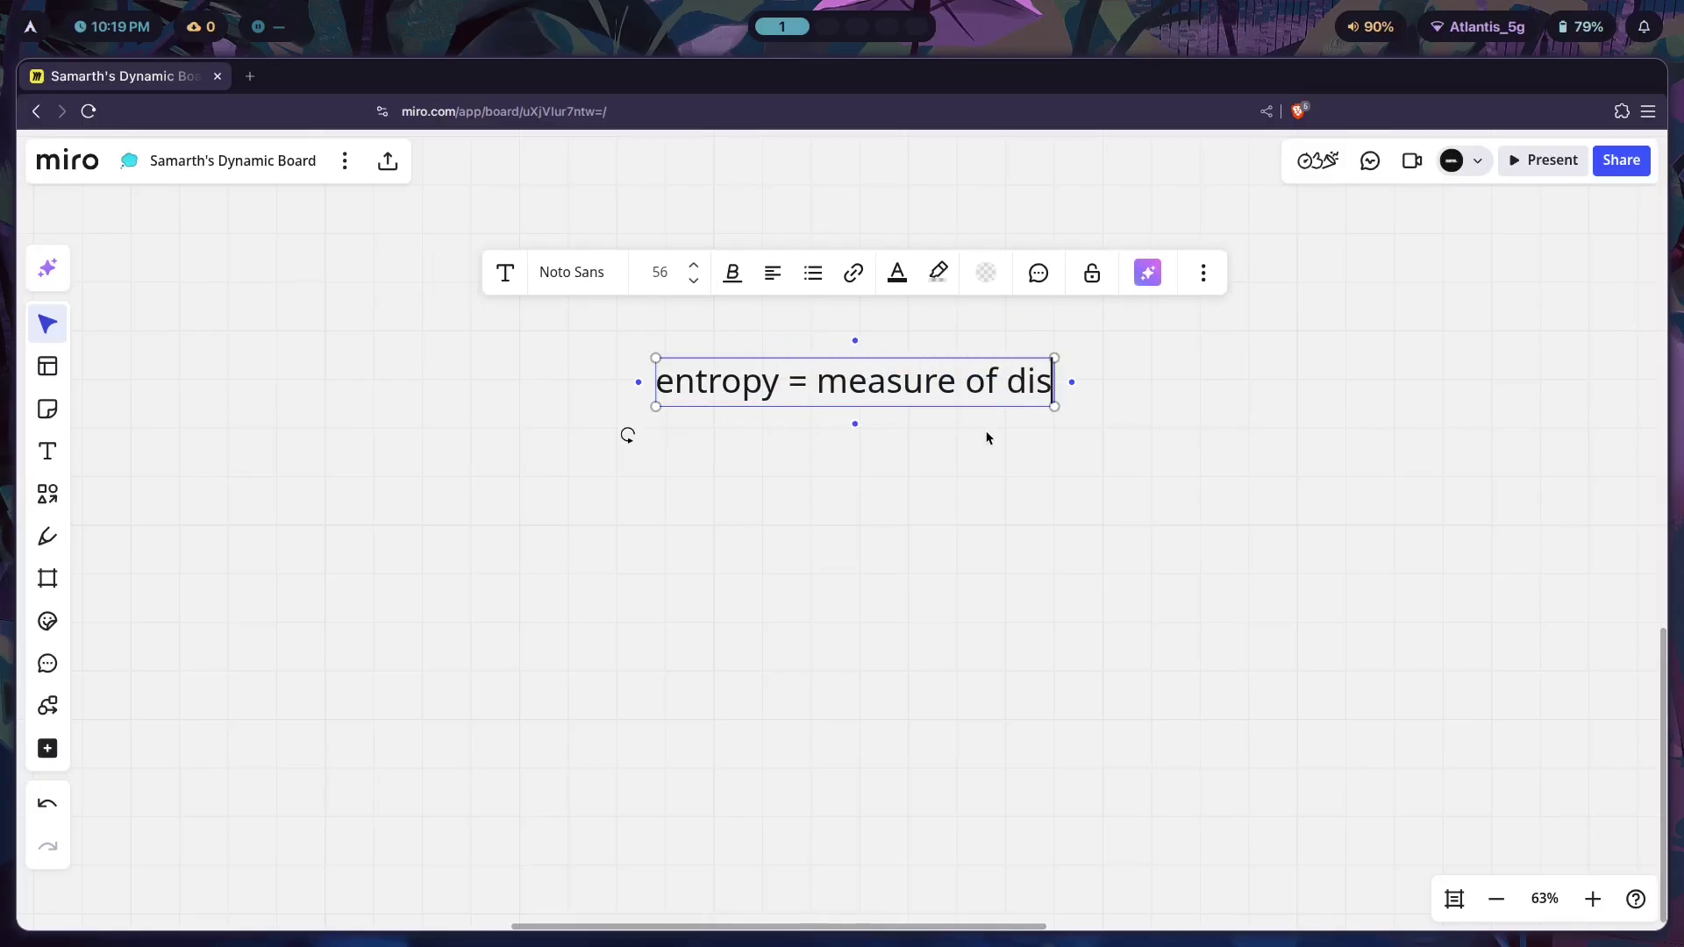
{"action": "type", "text": "order"}
{"action": "left_click", "coordinate": [1308, 443]}
{"action": "left_click_drag", "start_coordinate": [1307, 444], "coordinate": [1233, 419]}
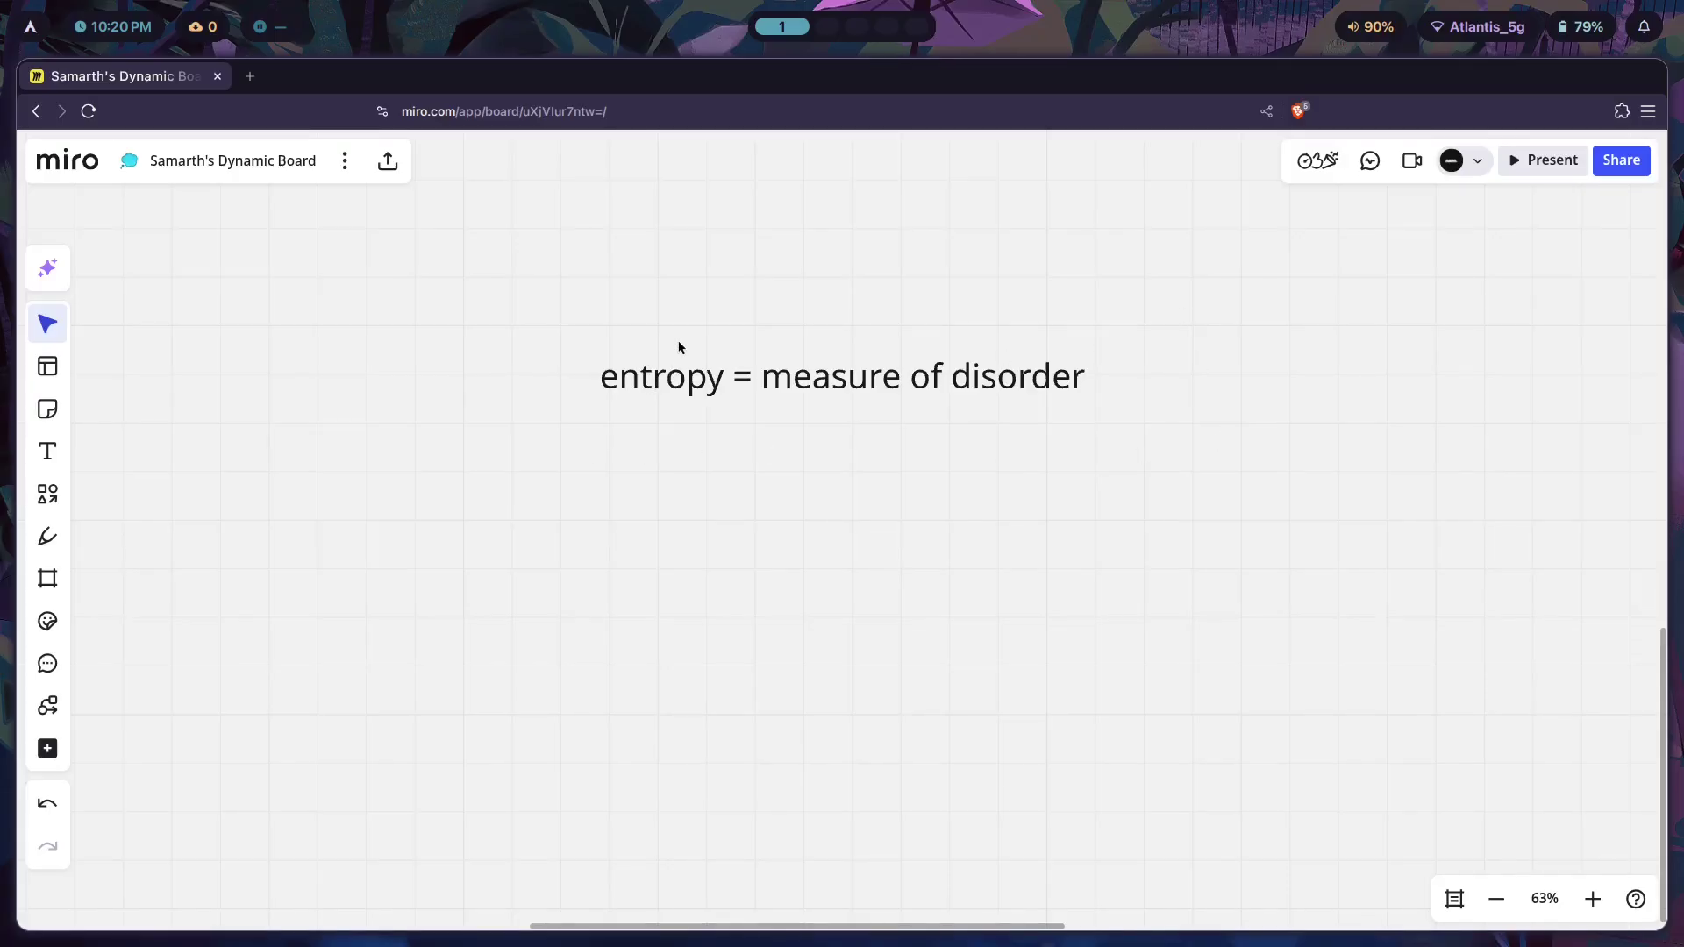
{"action": "left_click_drag", "start_coordinate": [676, 342], "coordinate": [676, 531]}
{"action": "key", "text": "t"}
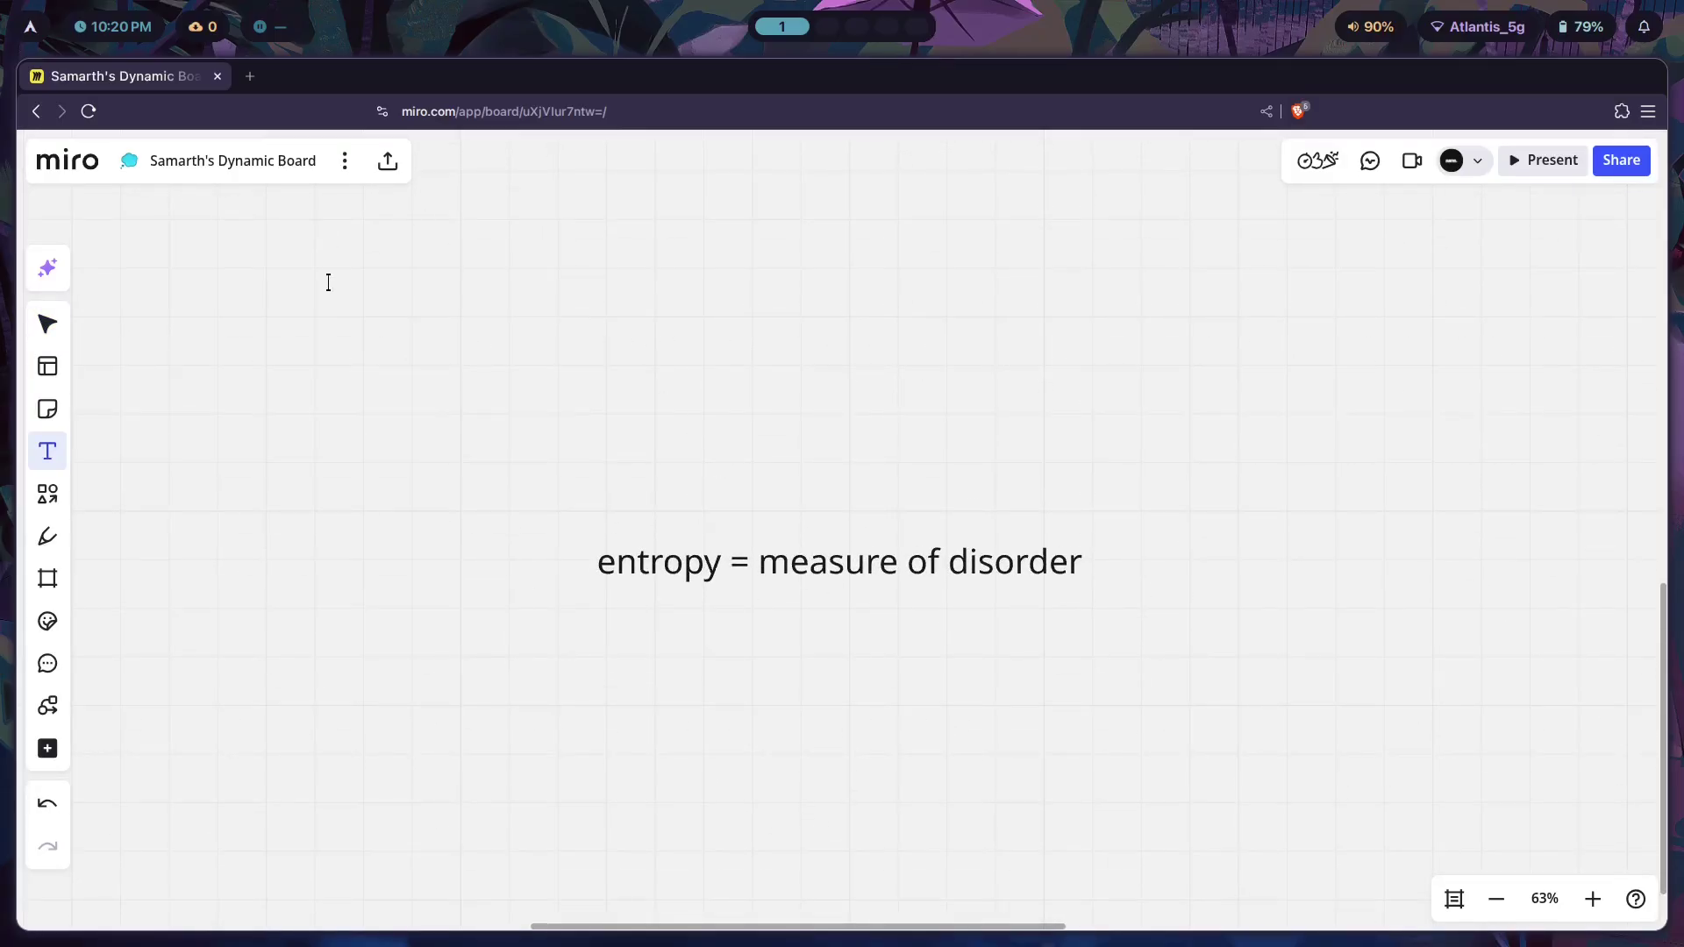
{"action": "key", "text": "v"}
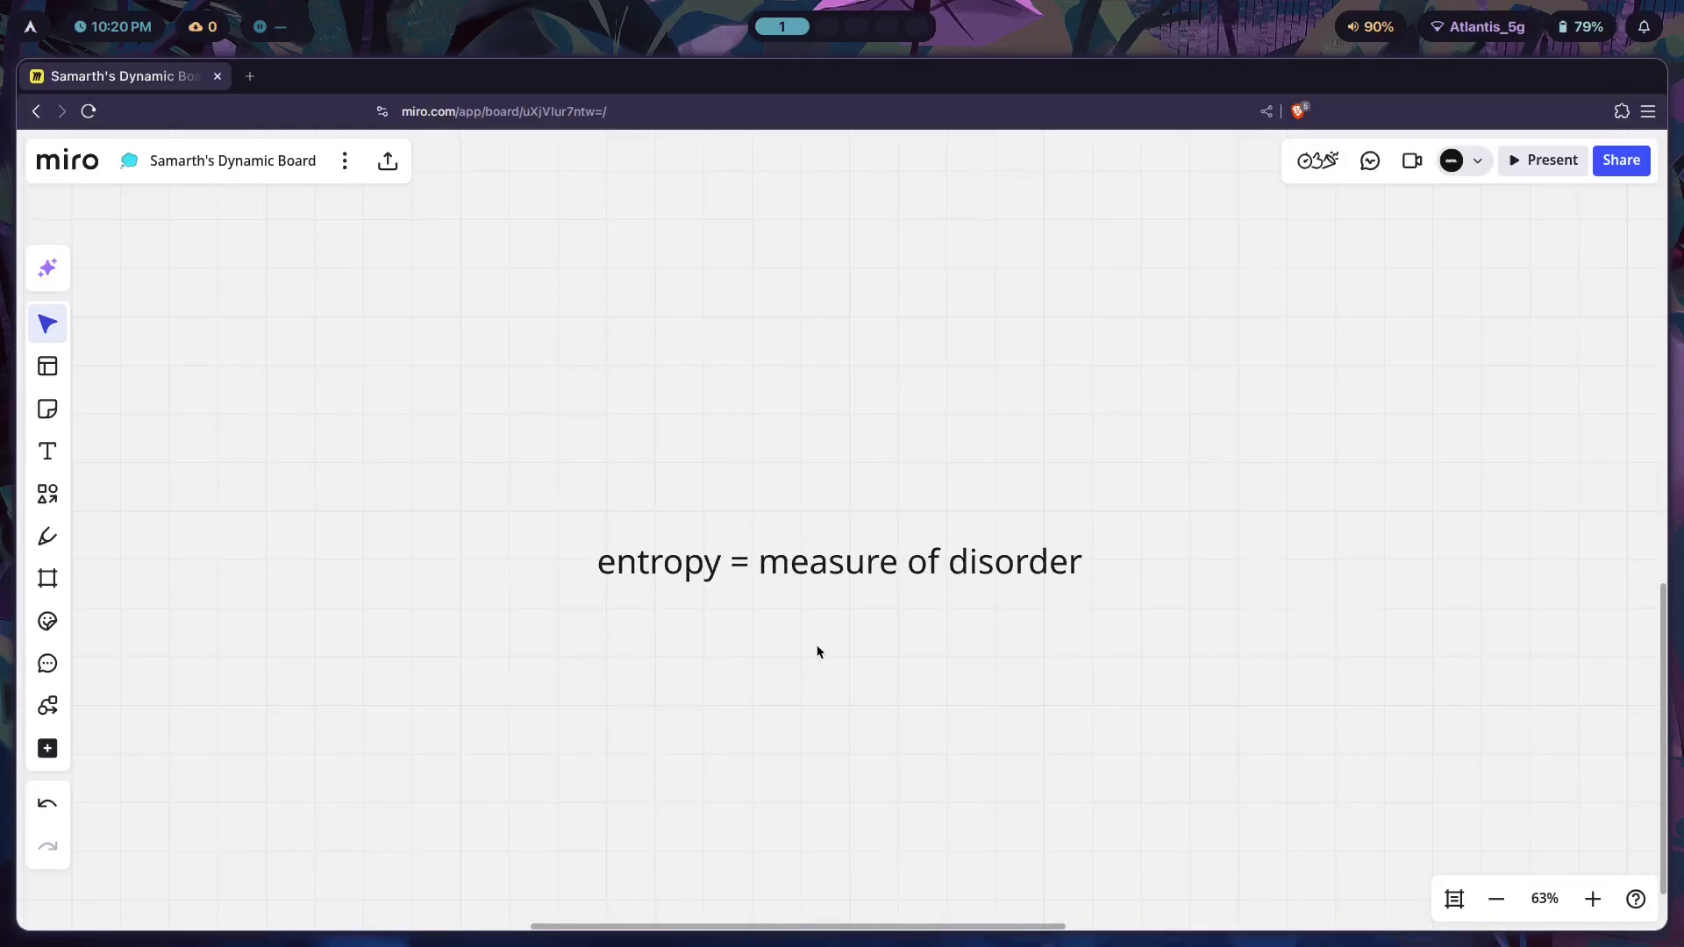
Add a text object below the entropy definition with the numbered item "1. the energy of the universe is constant".
{"action": "left_click_drag", "start_coordinate": [815, 650], "coordinate": [831, 324]}
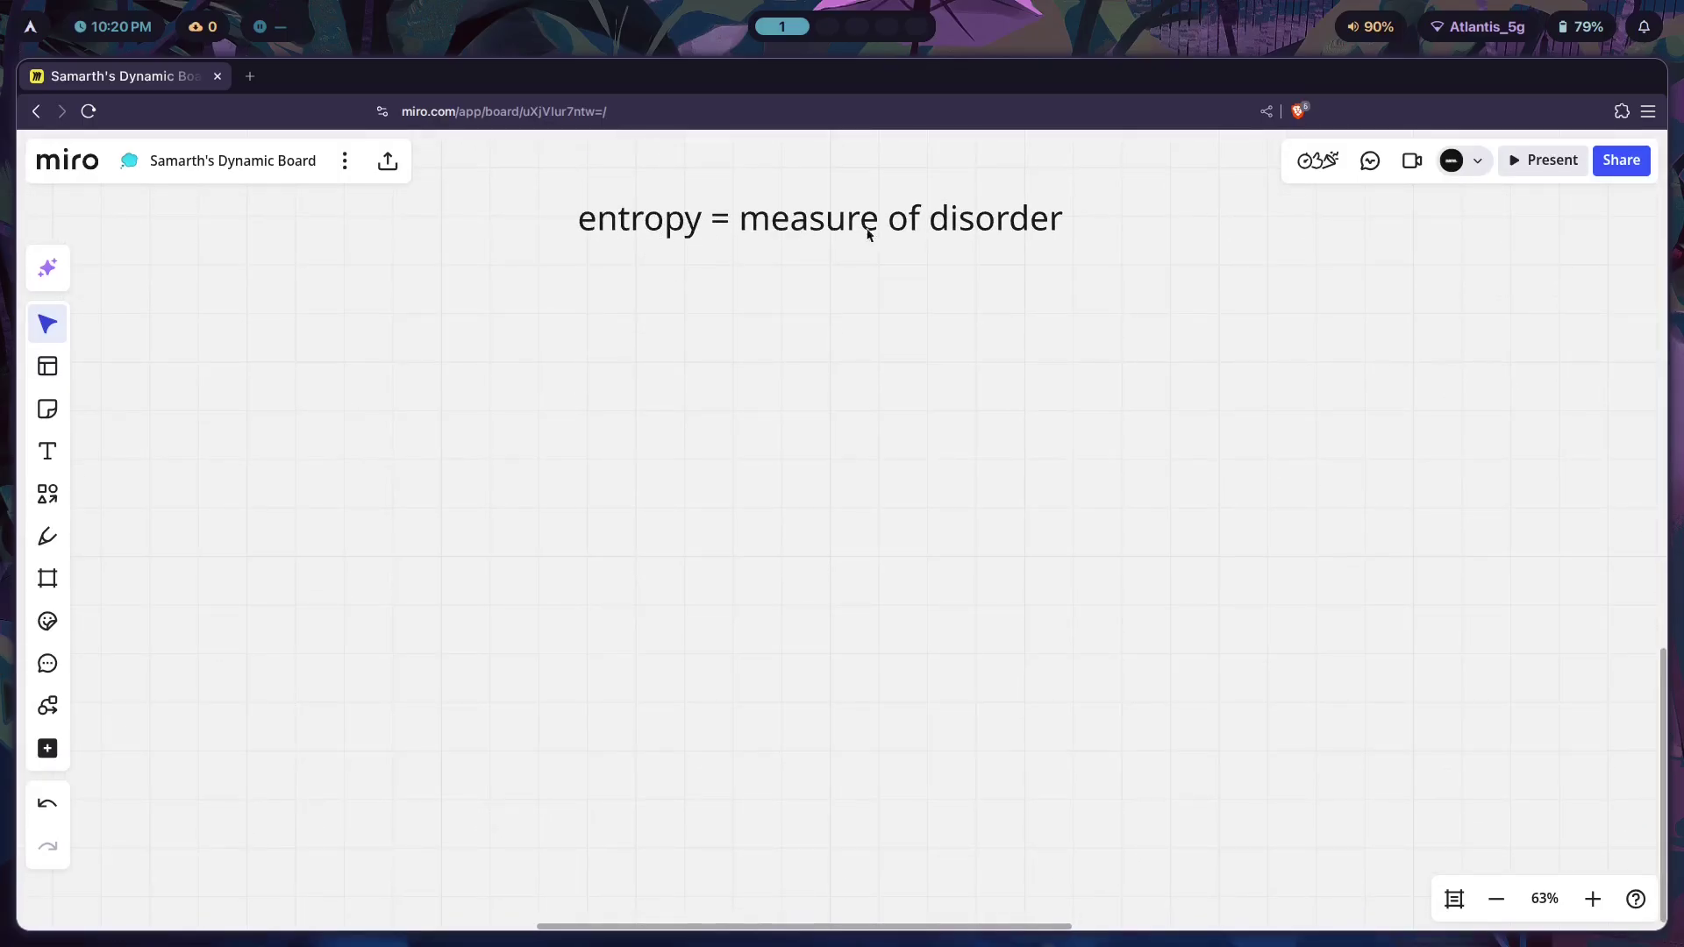
{"action": "left_click_drag", "start_coordinate": [820, 390], "coordinate": [819, 375]}
{"action": "key", "text": "t"}
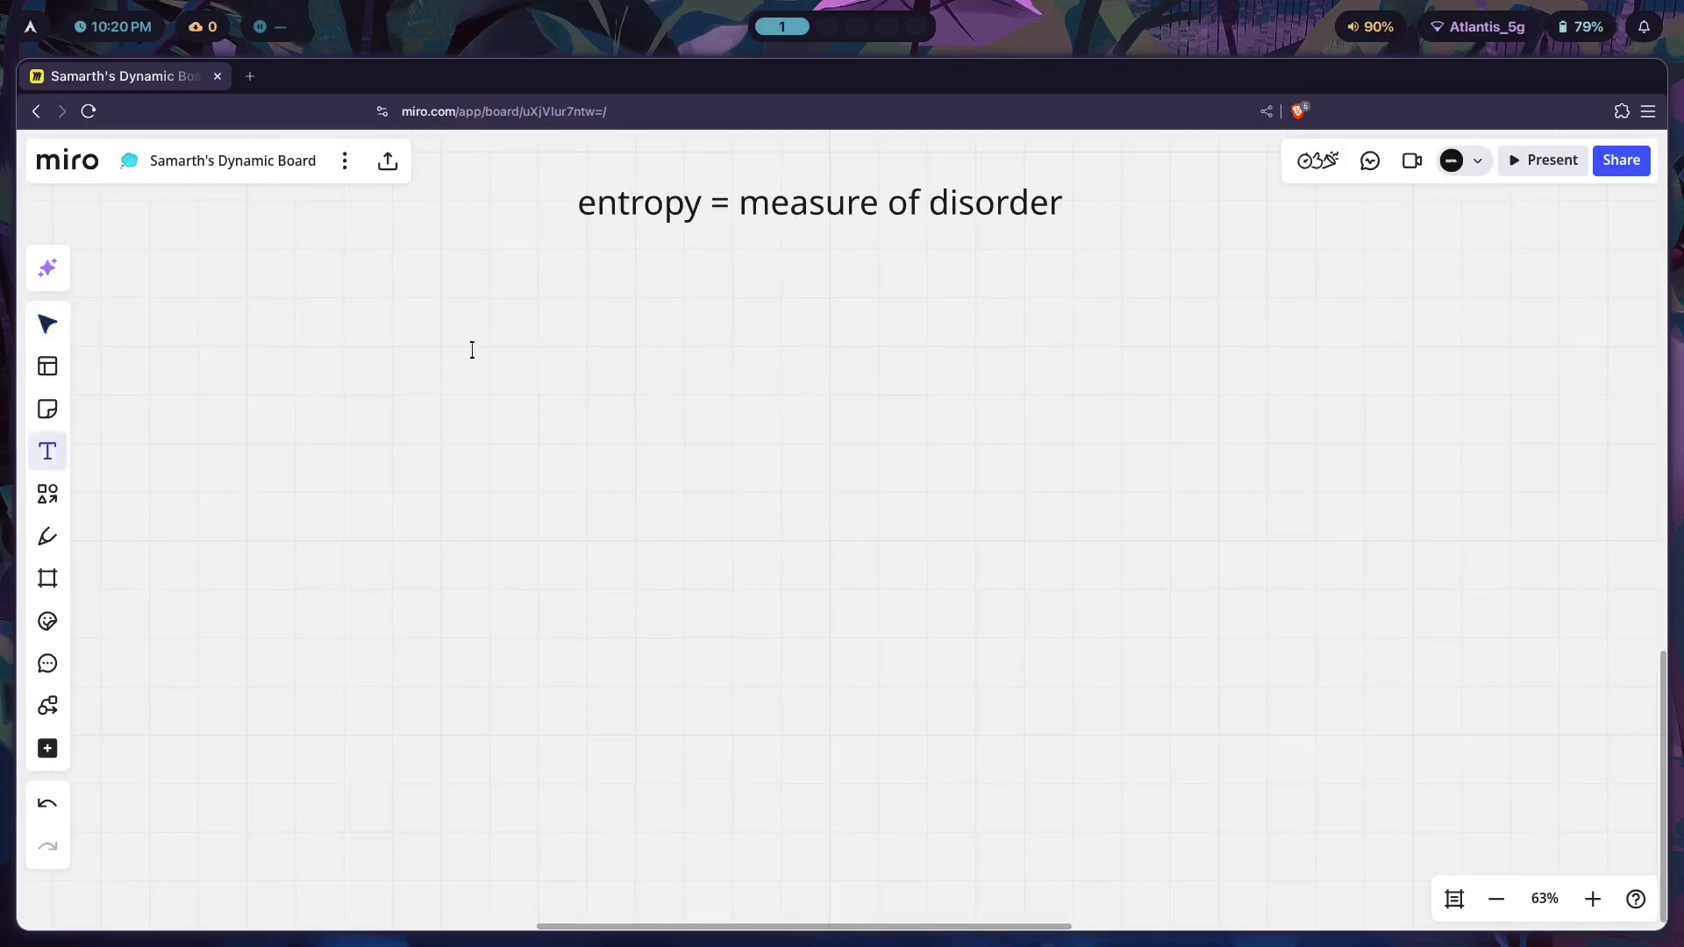
{"action": "left_click", "coordinate": [443, 332]}
{"action": "type", "text": "1. "}
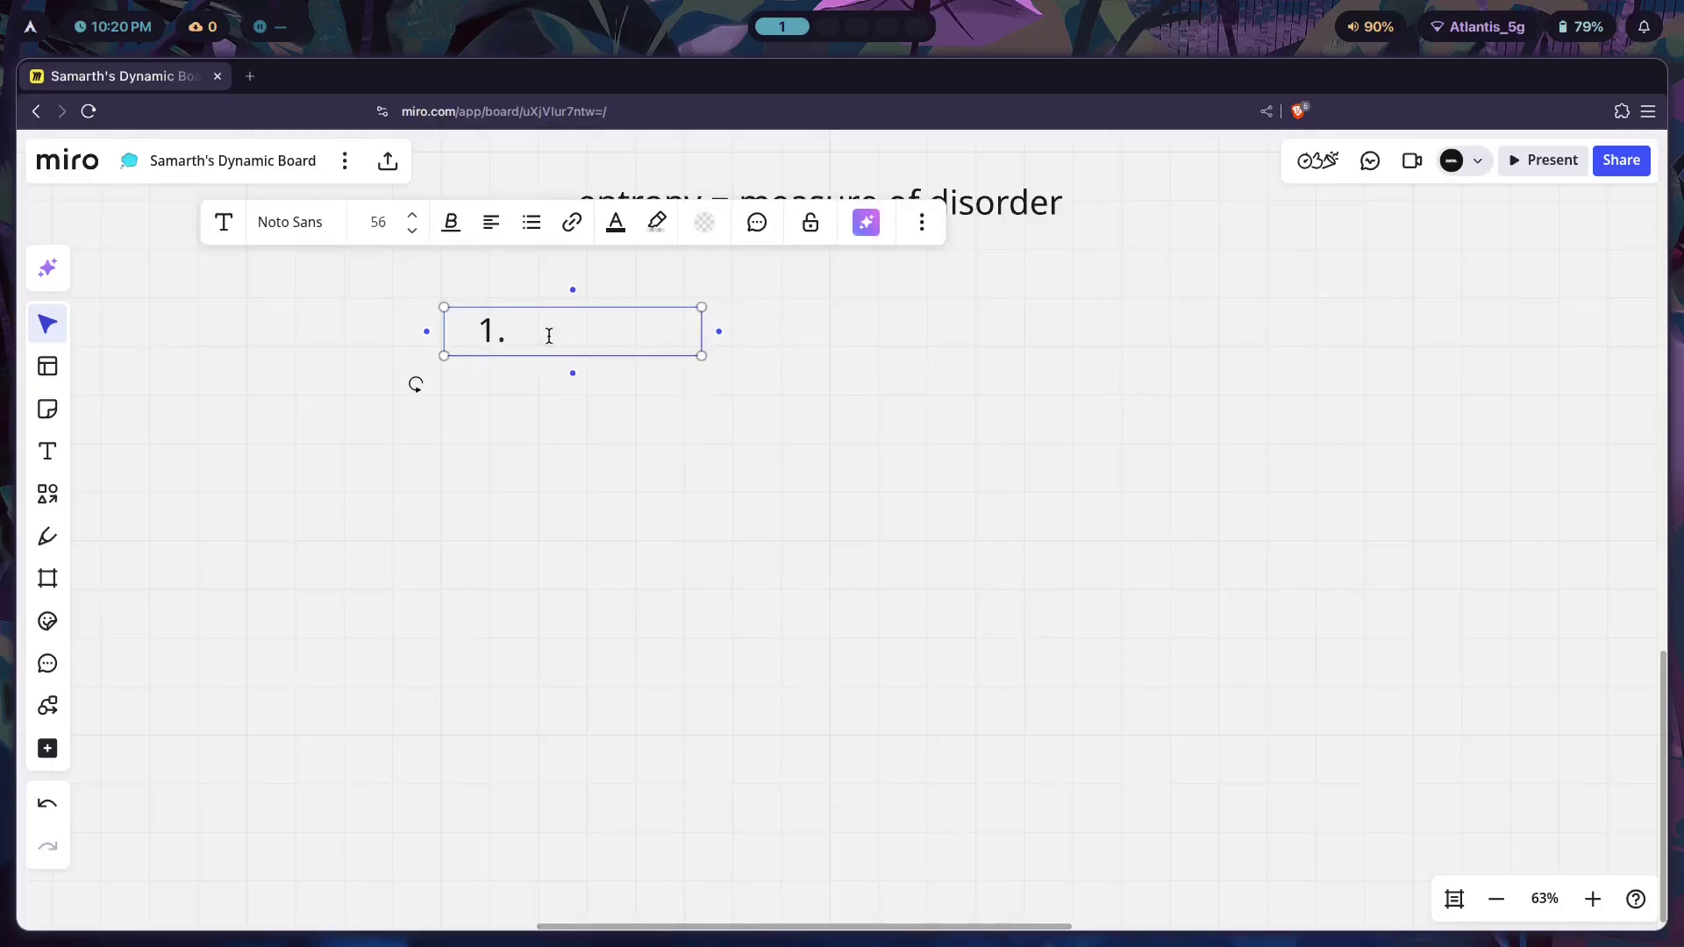
{"action": "type", "text": "the ne"}
{"action": "key", "text": "BackSpace"}
{"action": "key", "text": "BackSpace"}
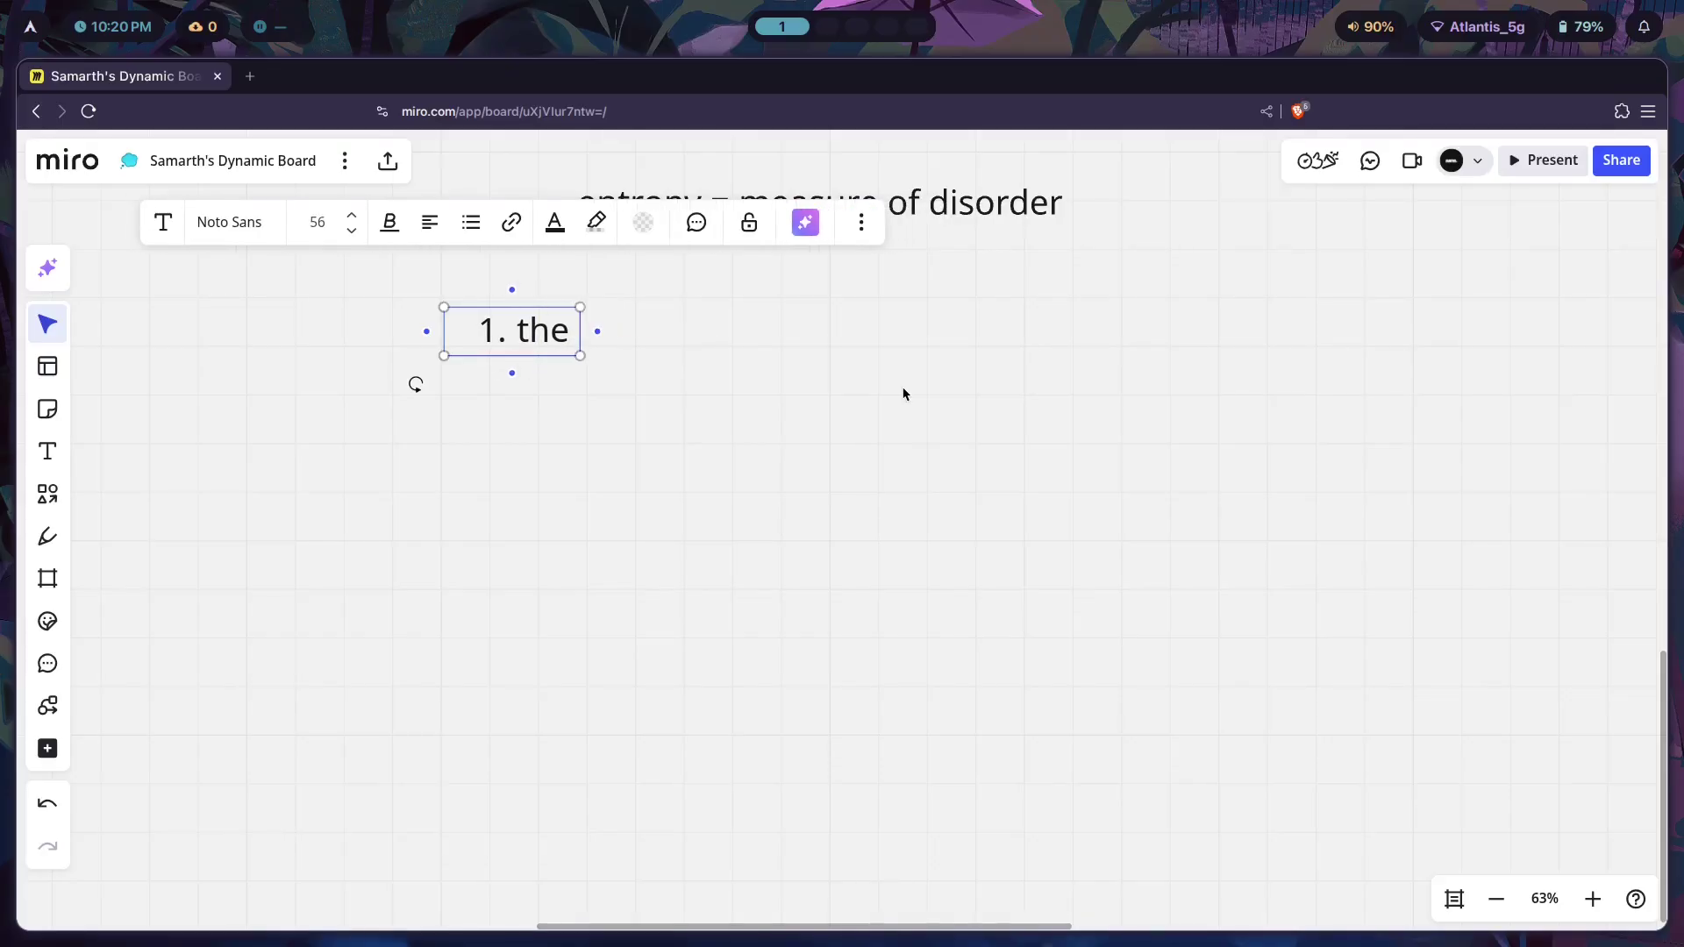
{"action": "type", "text": "energy of the us"}
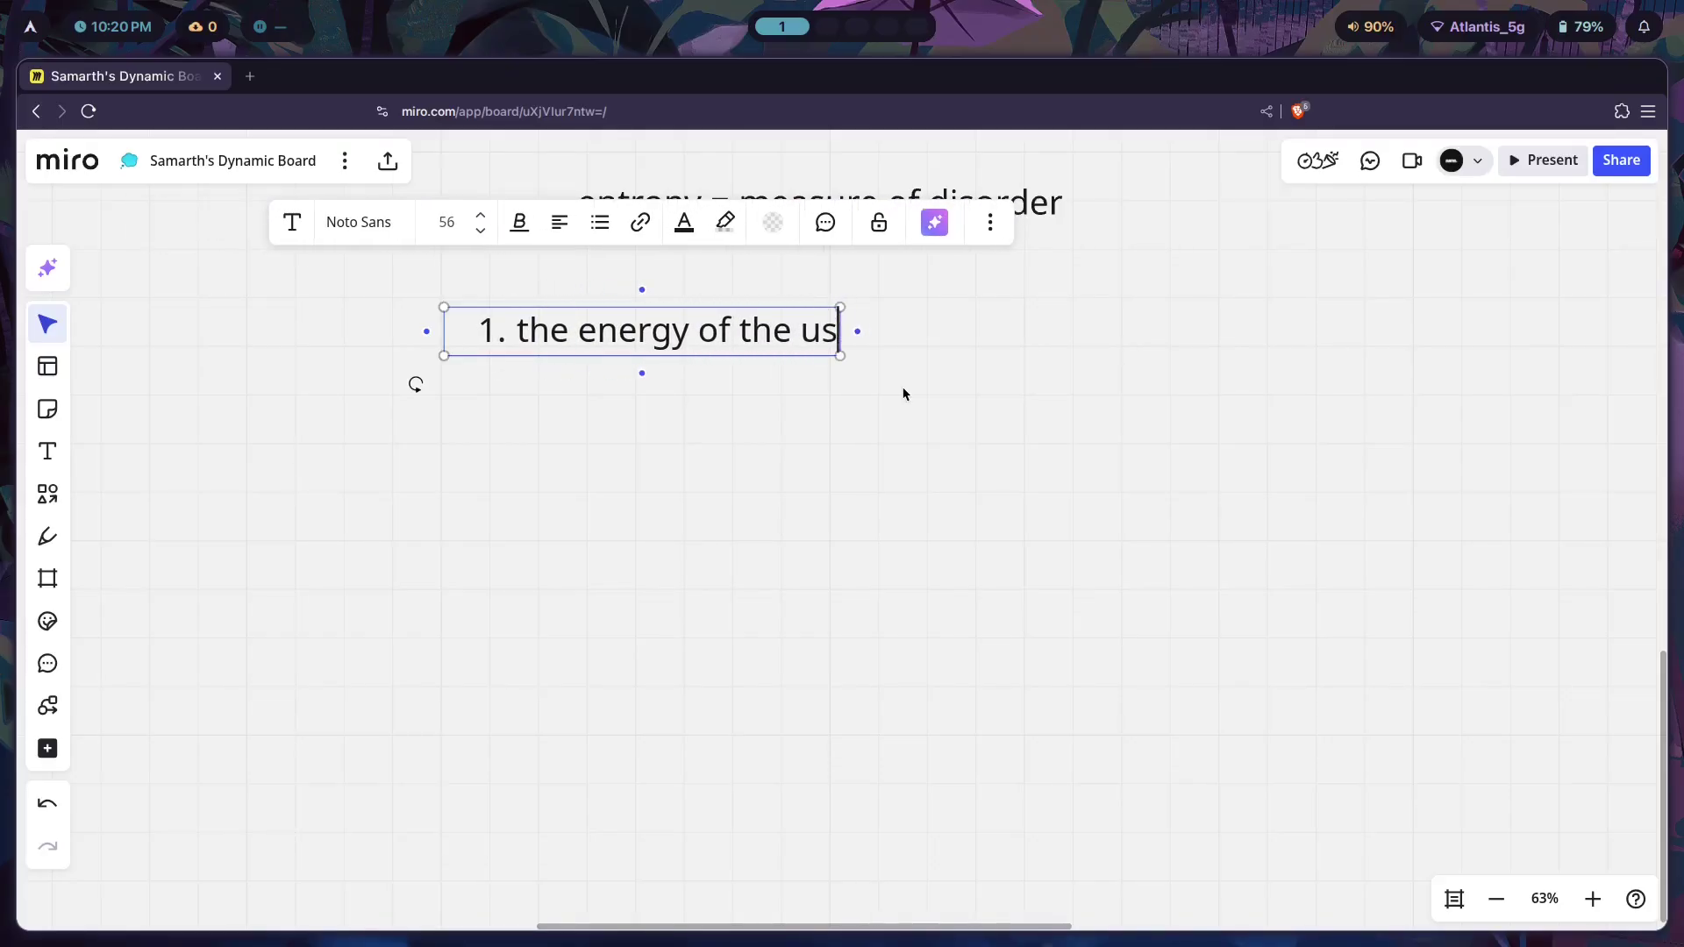
{"action": "key", "text": "BackSpace"}
{"action": "type", "text": "niverse is constant"}
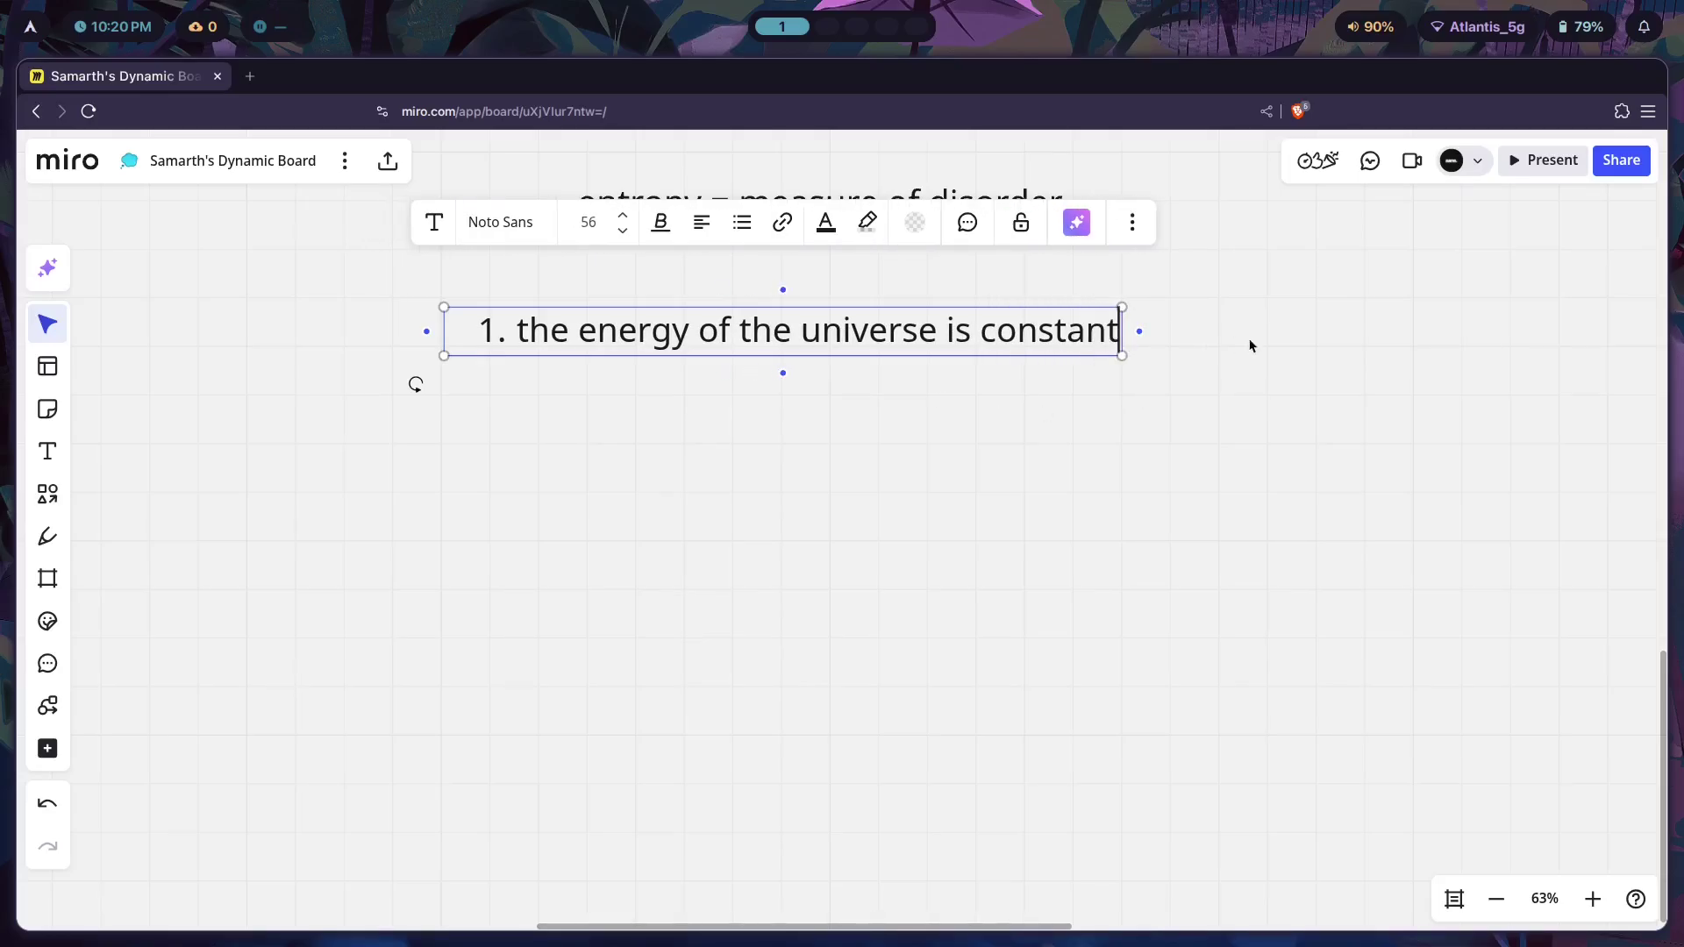
{"action": "left_click", "coordinate": [1115, 409]}
{"action": "scroll", "coordinate": [1148, 419], "scroll_direction": "left", "scroll_amount": 2}
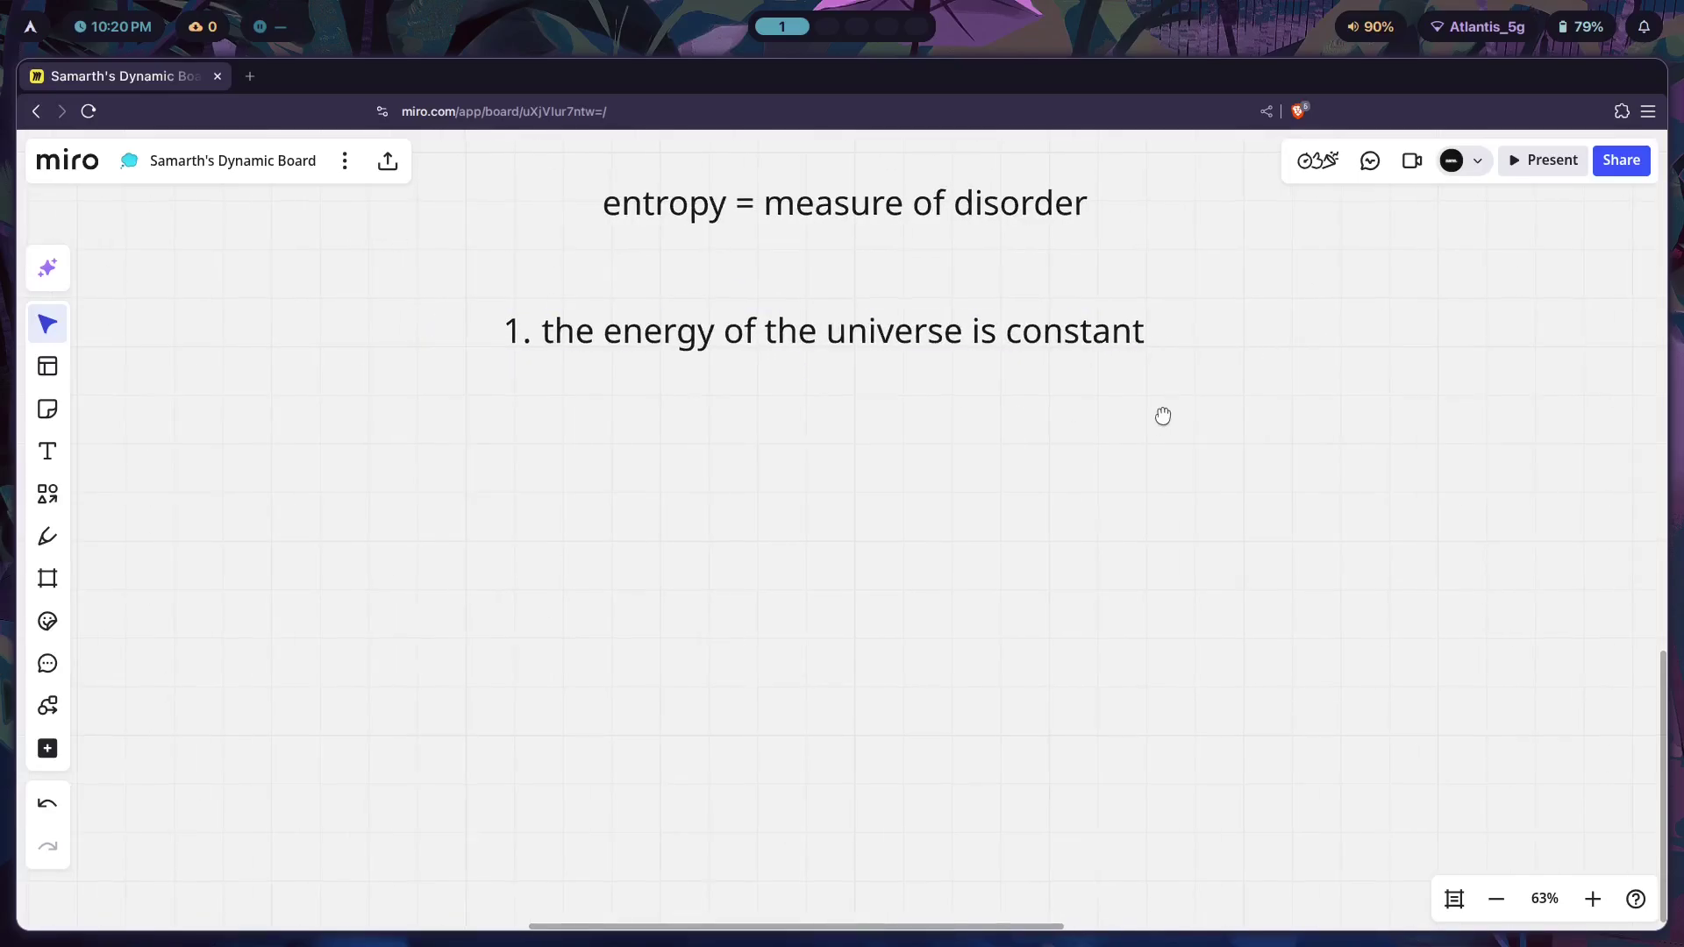
{"action": "left_click_drag", "start_coordinate": [1086, 350], "coordinate": [1101, 351]}
{"action": "left_click", "coordinate": [767, 414]}
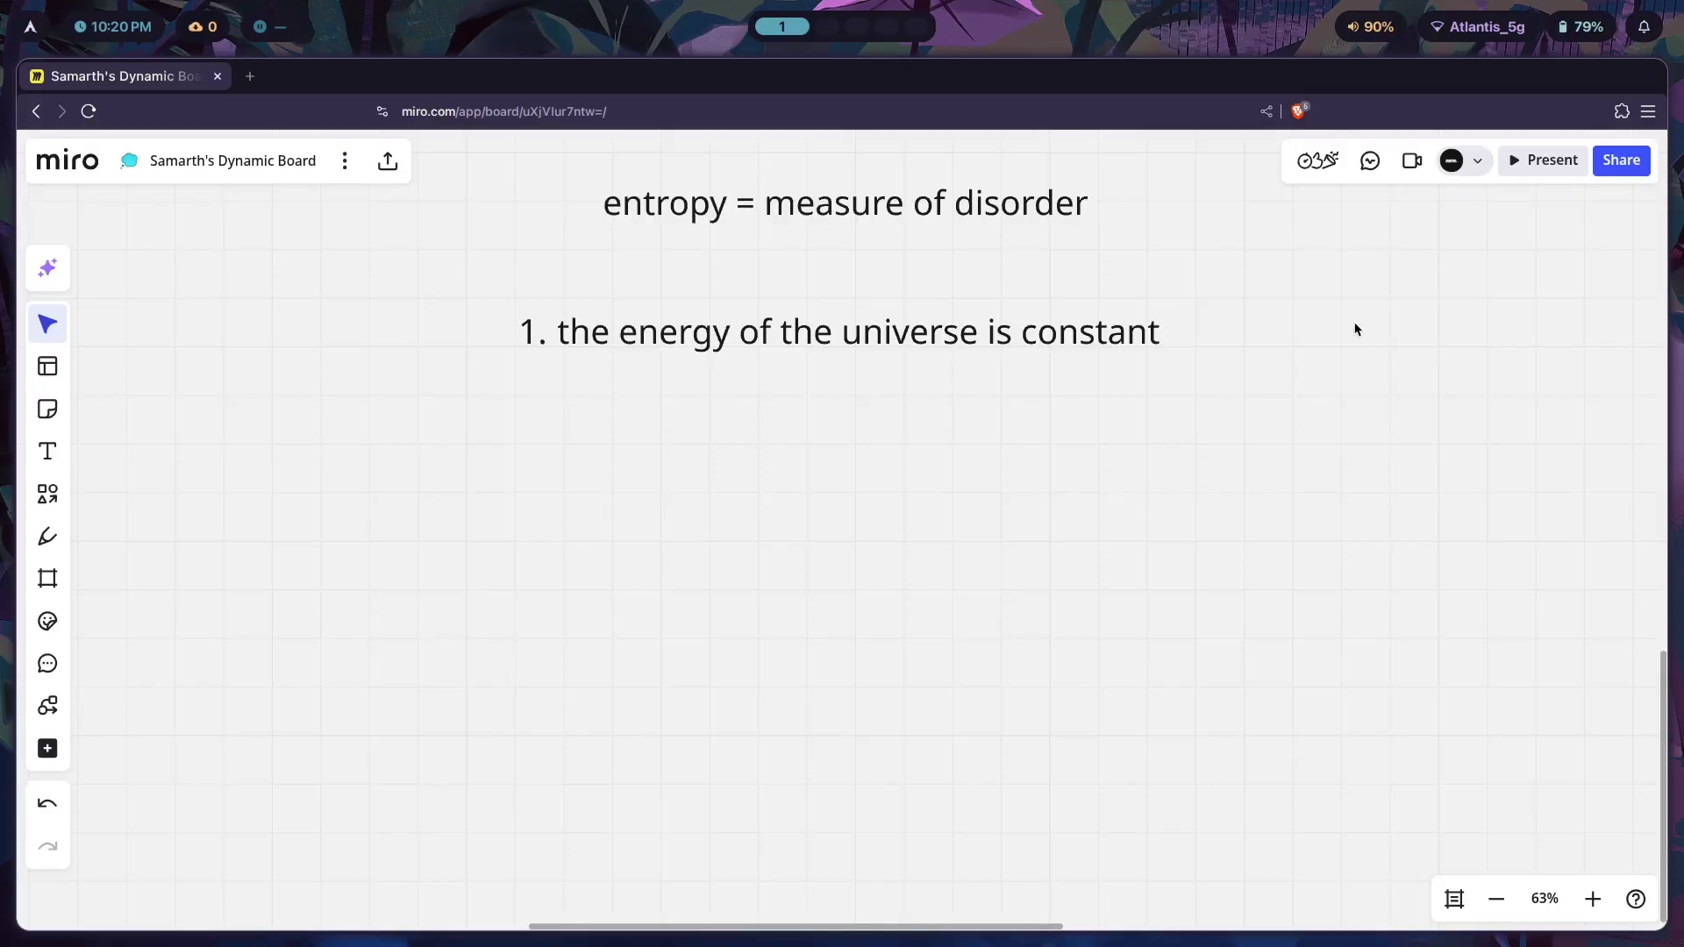
{"action": "left_click_drag", "start_coordinate": [875, 455], "coordinate": [872, 471]}
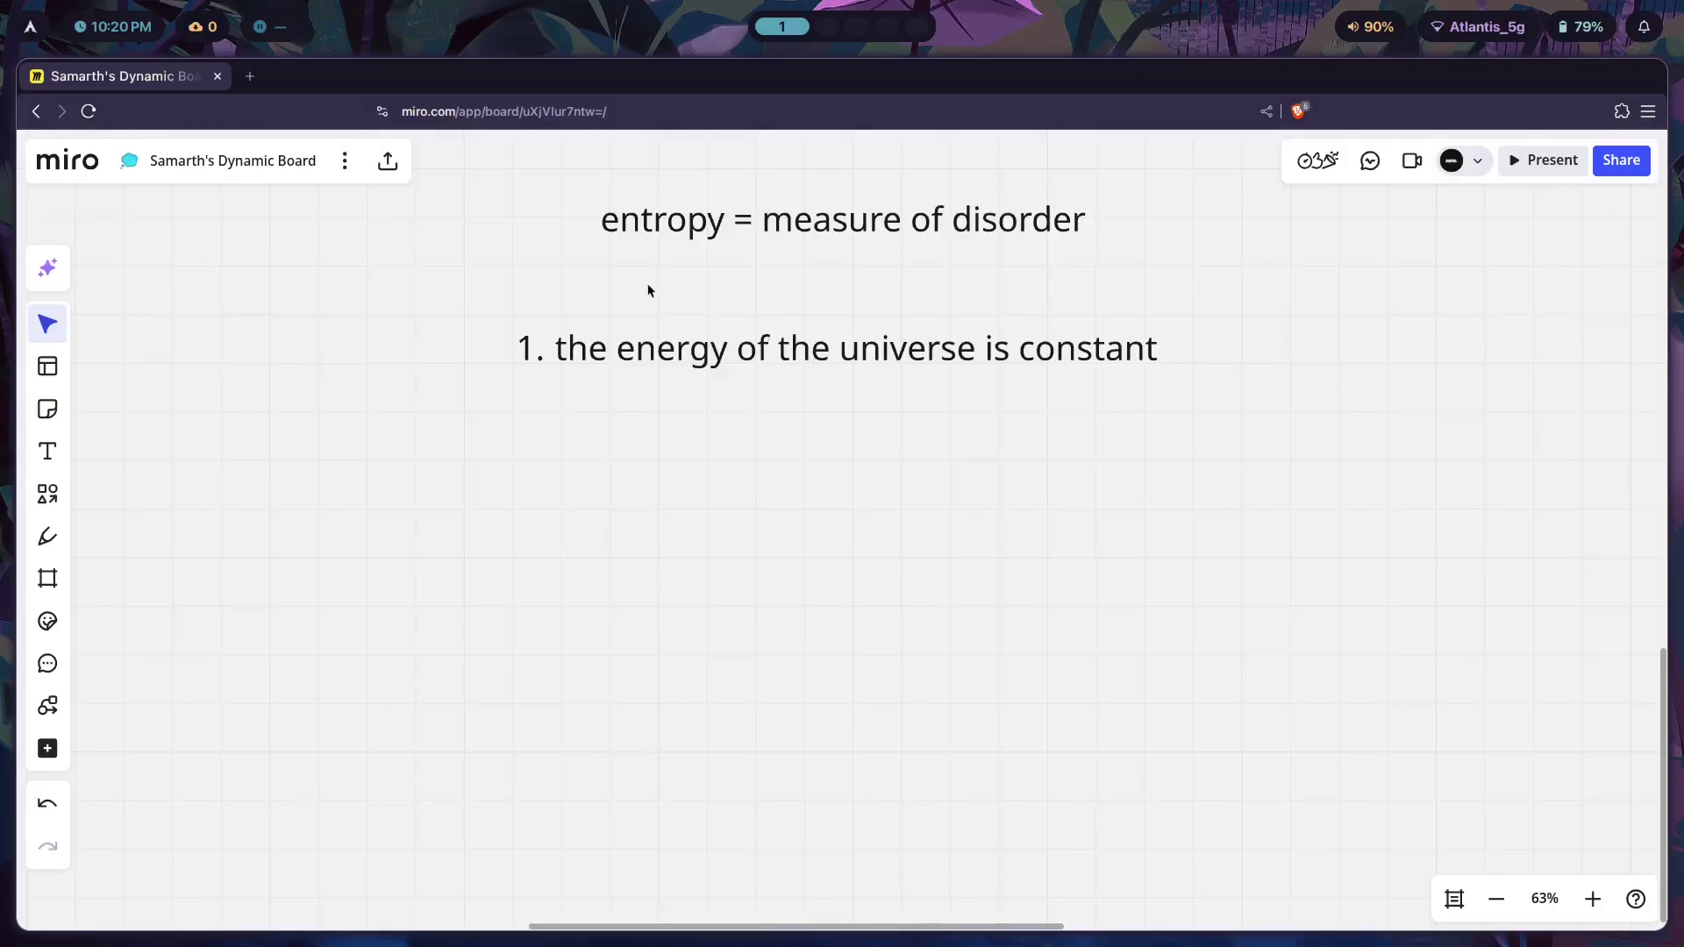
Add a second item to the numbered list reading "the entropy of the universe tends toward a maximum".
{"action": "left_click", "coordinate": [1120, 359]}
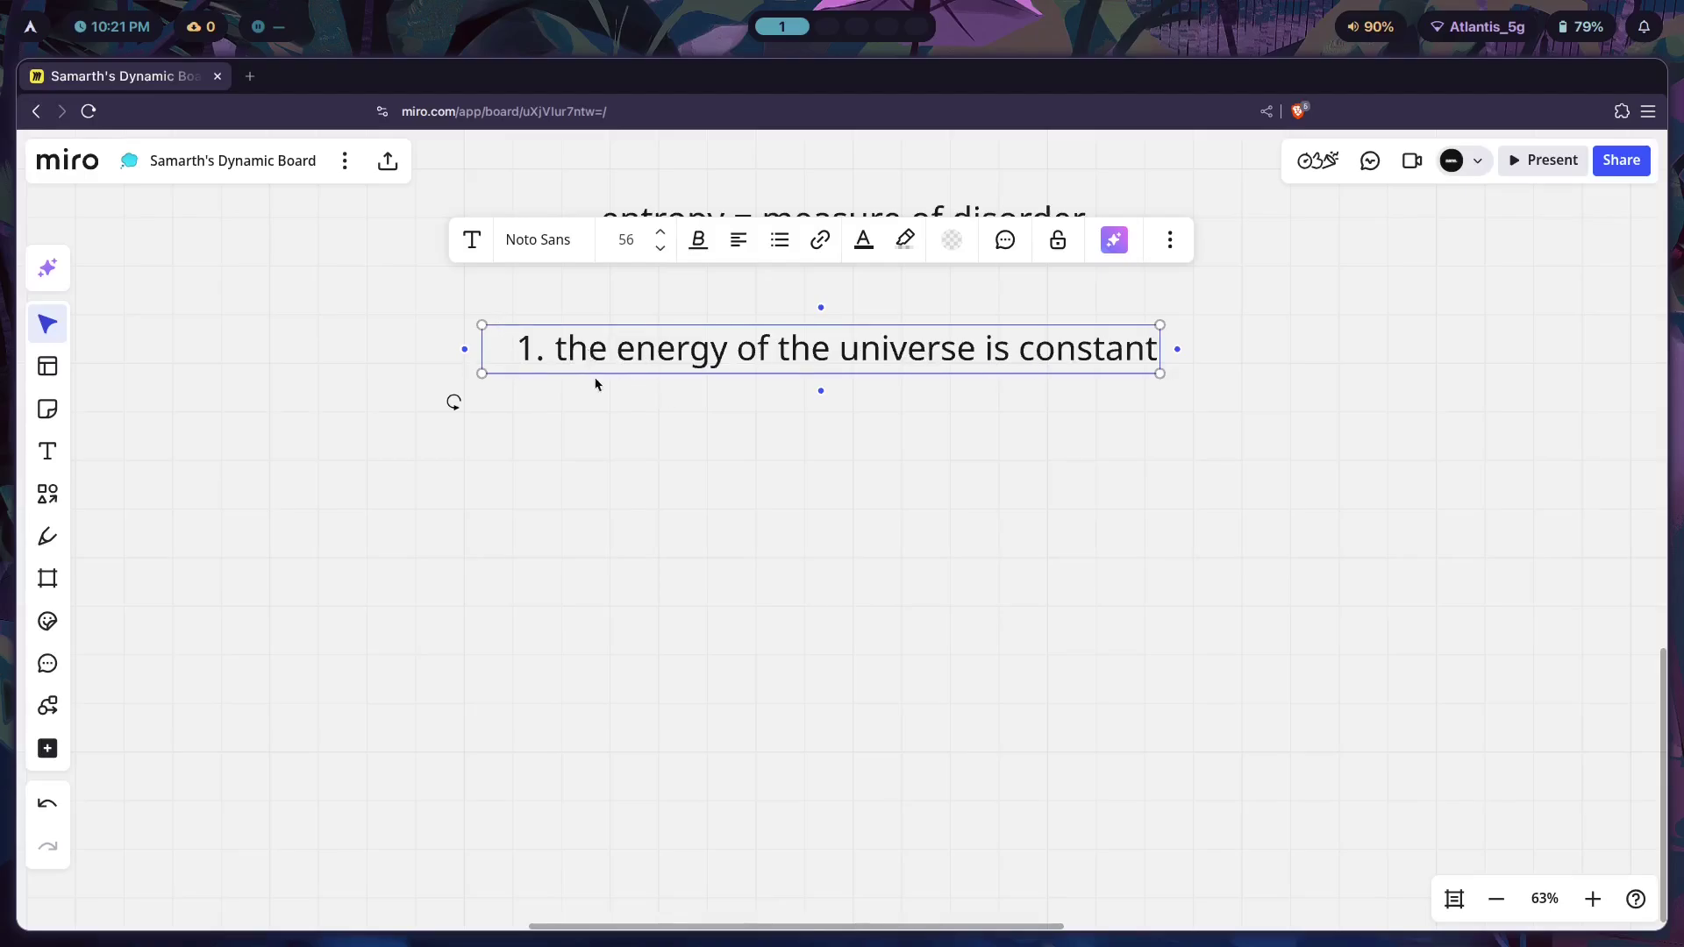
{"action": "left_click", "coordinate": [1134, 367]}
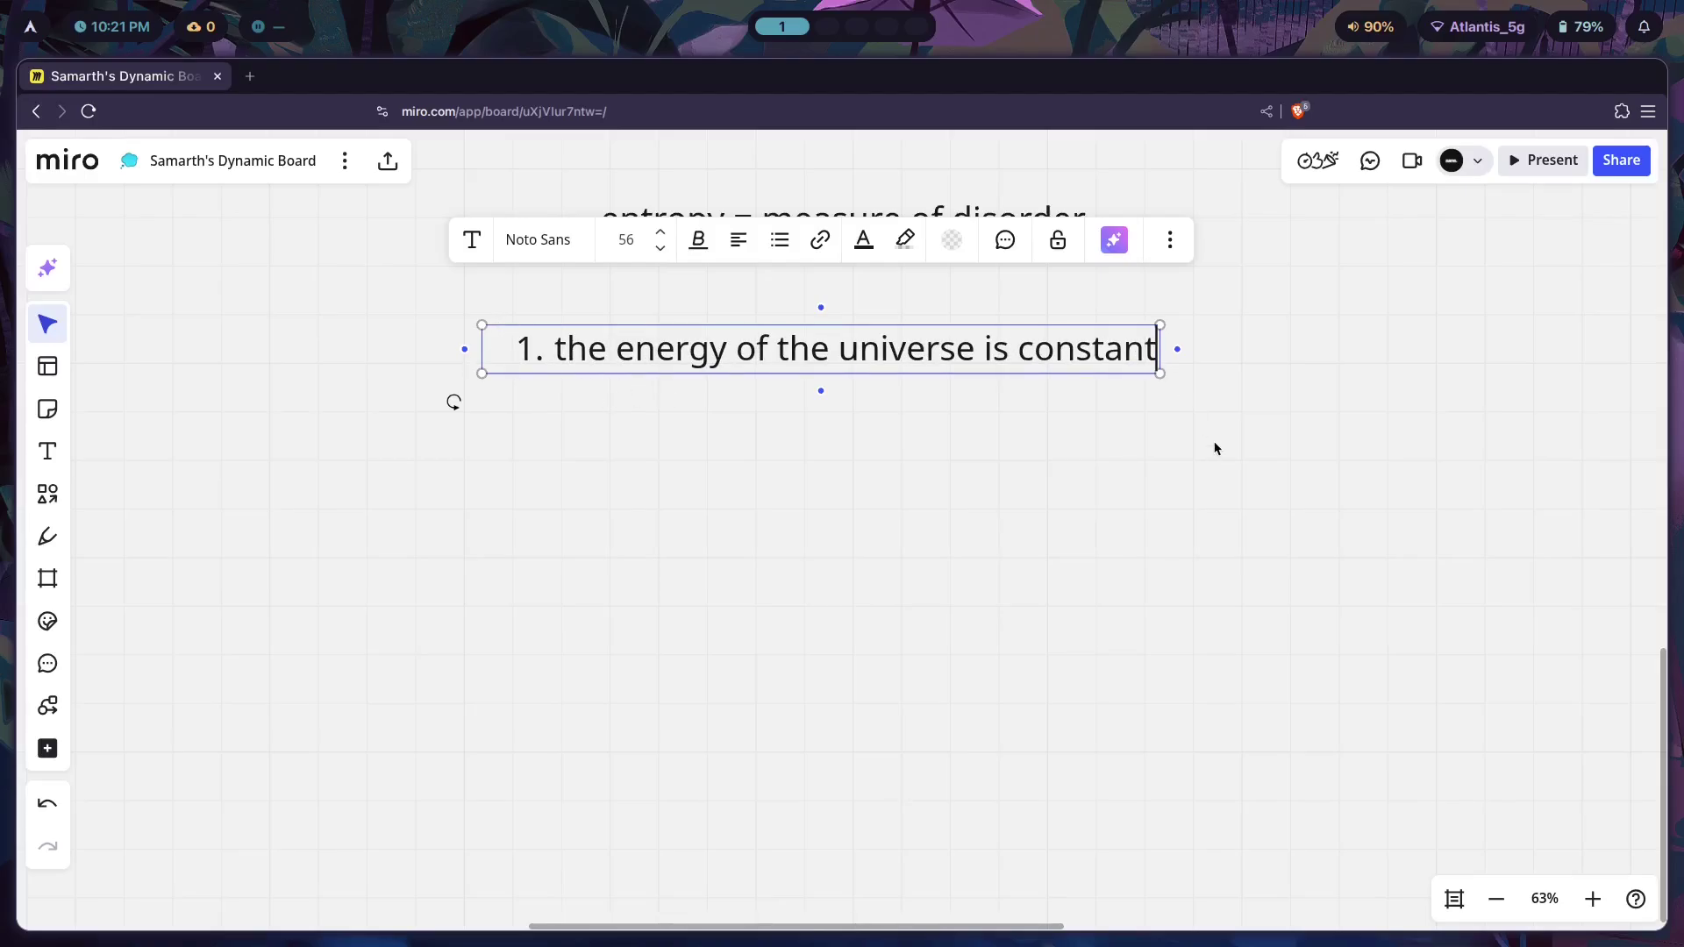
{"action": "key", "text": "Return"}
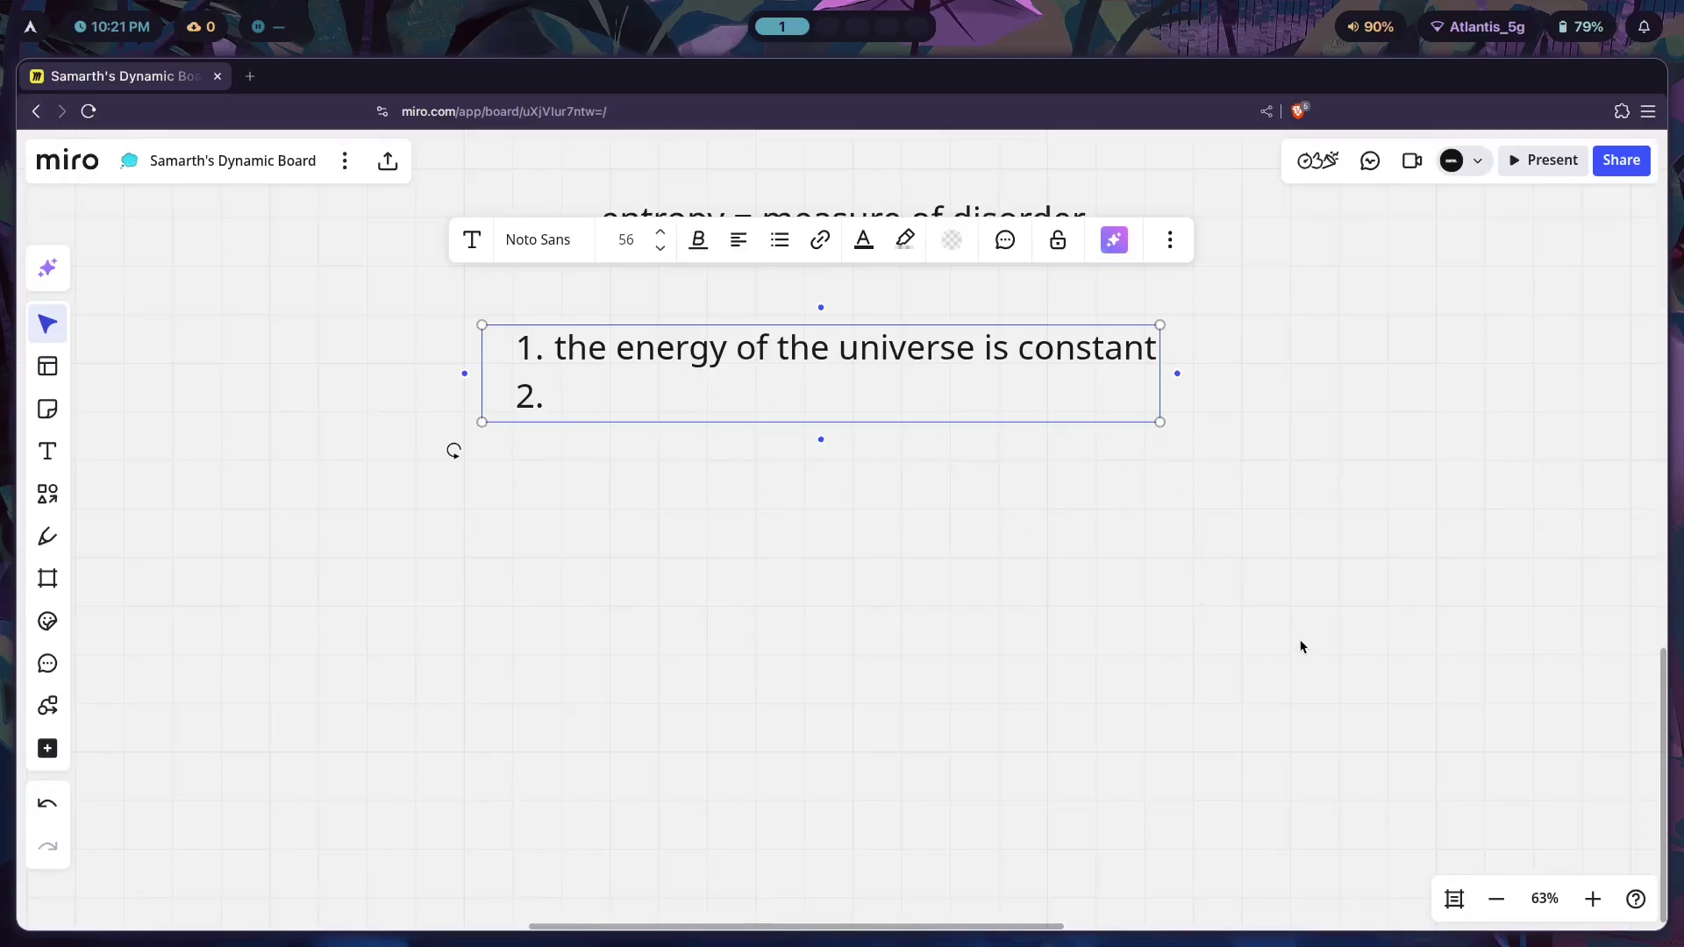
{"action": "type", "text": "the ne"}
{"action": "key", "text": "BackSpace"}
{"action": "key", "text": "BackSpace"}
{"action": "type", "text": "entropy of "}
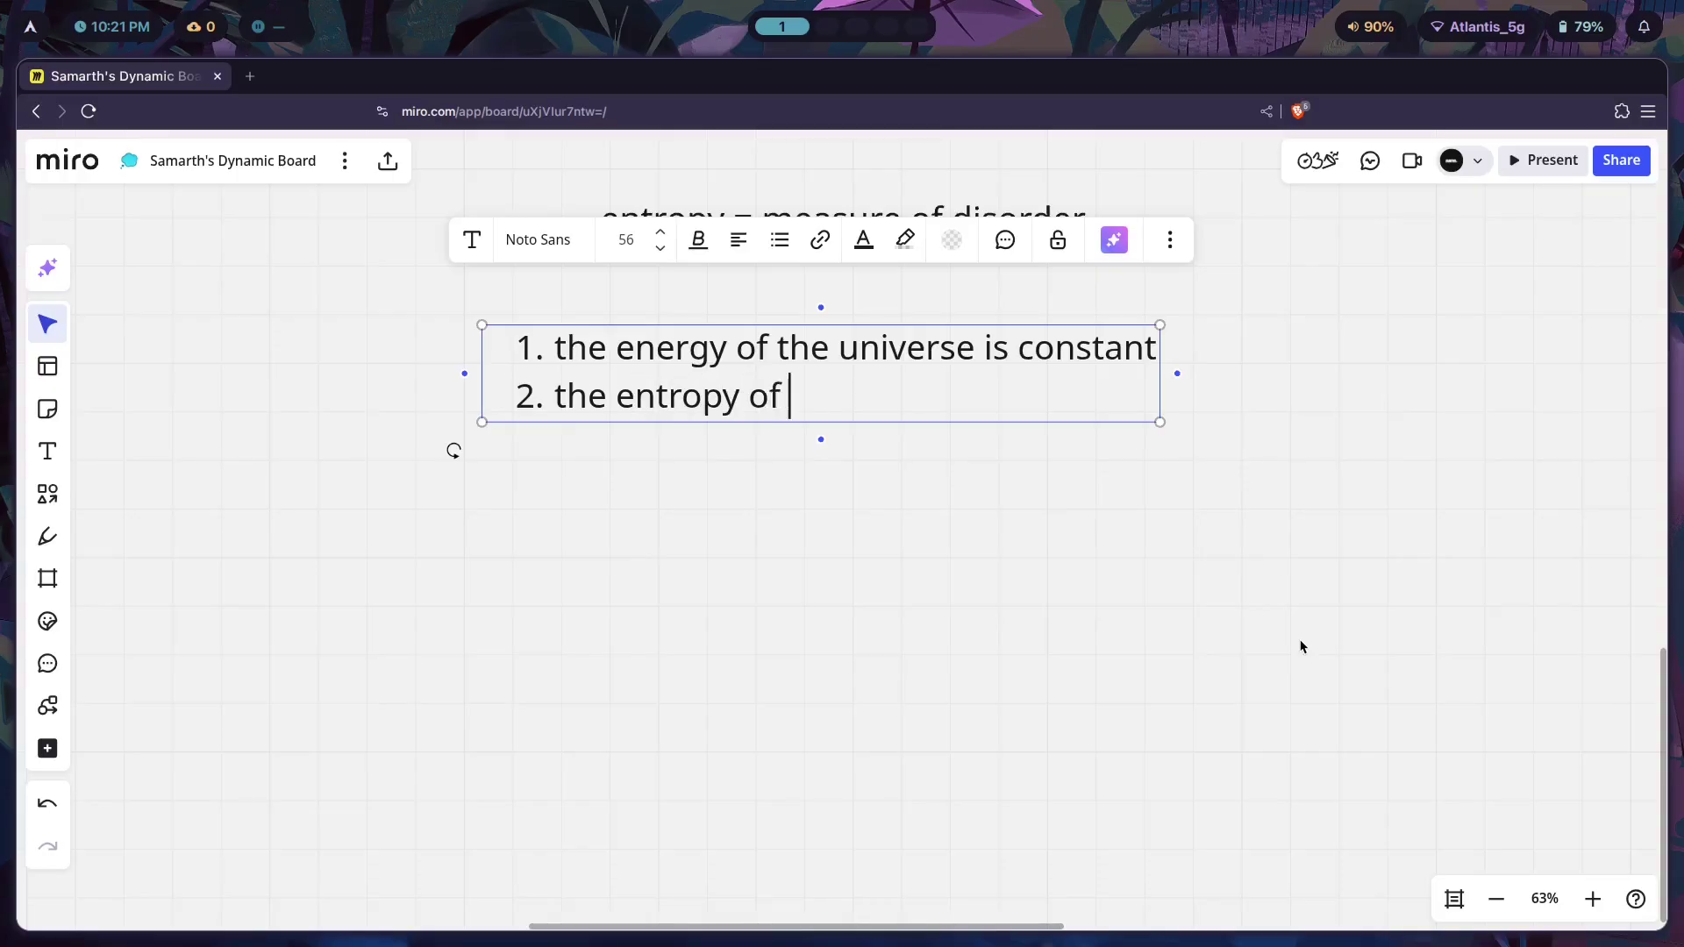
{"action": "type", "text": "the universe tends "}
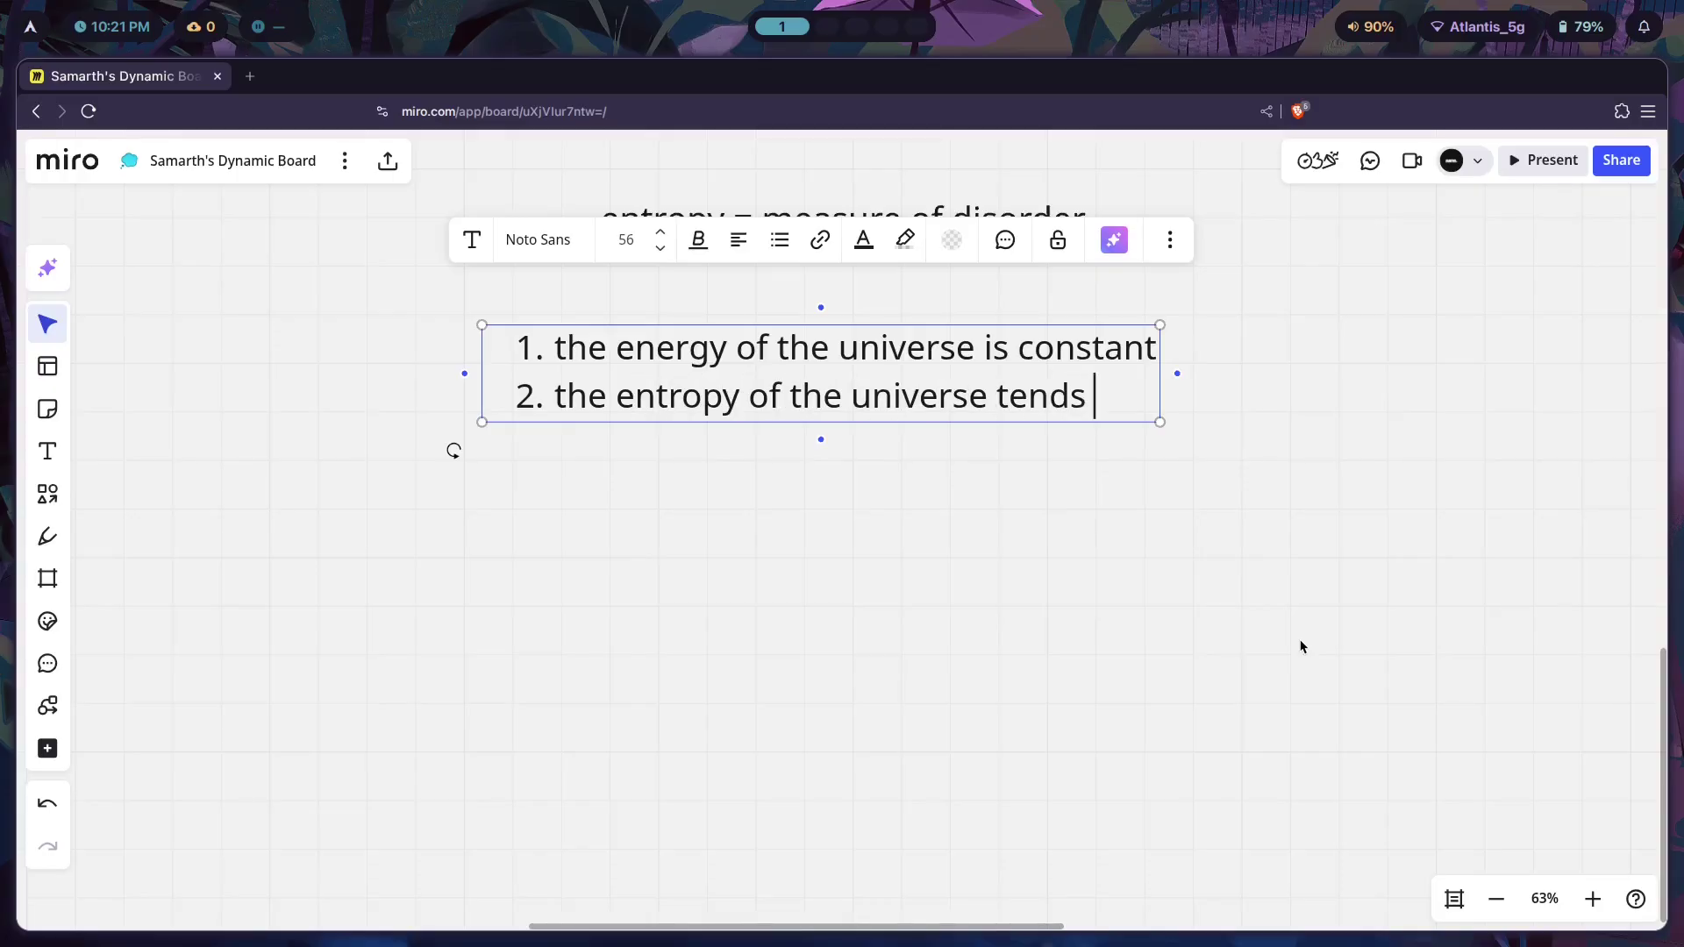
{"action": "type", "text": "toward a maxim"}
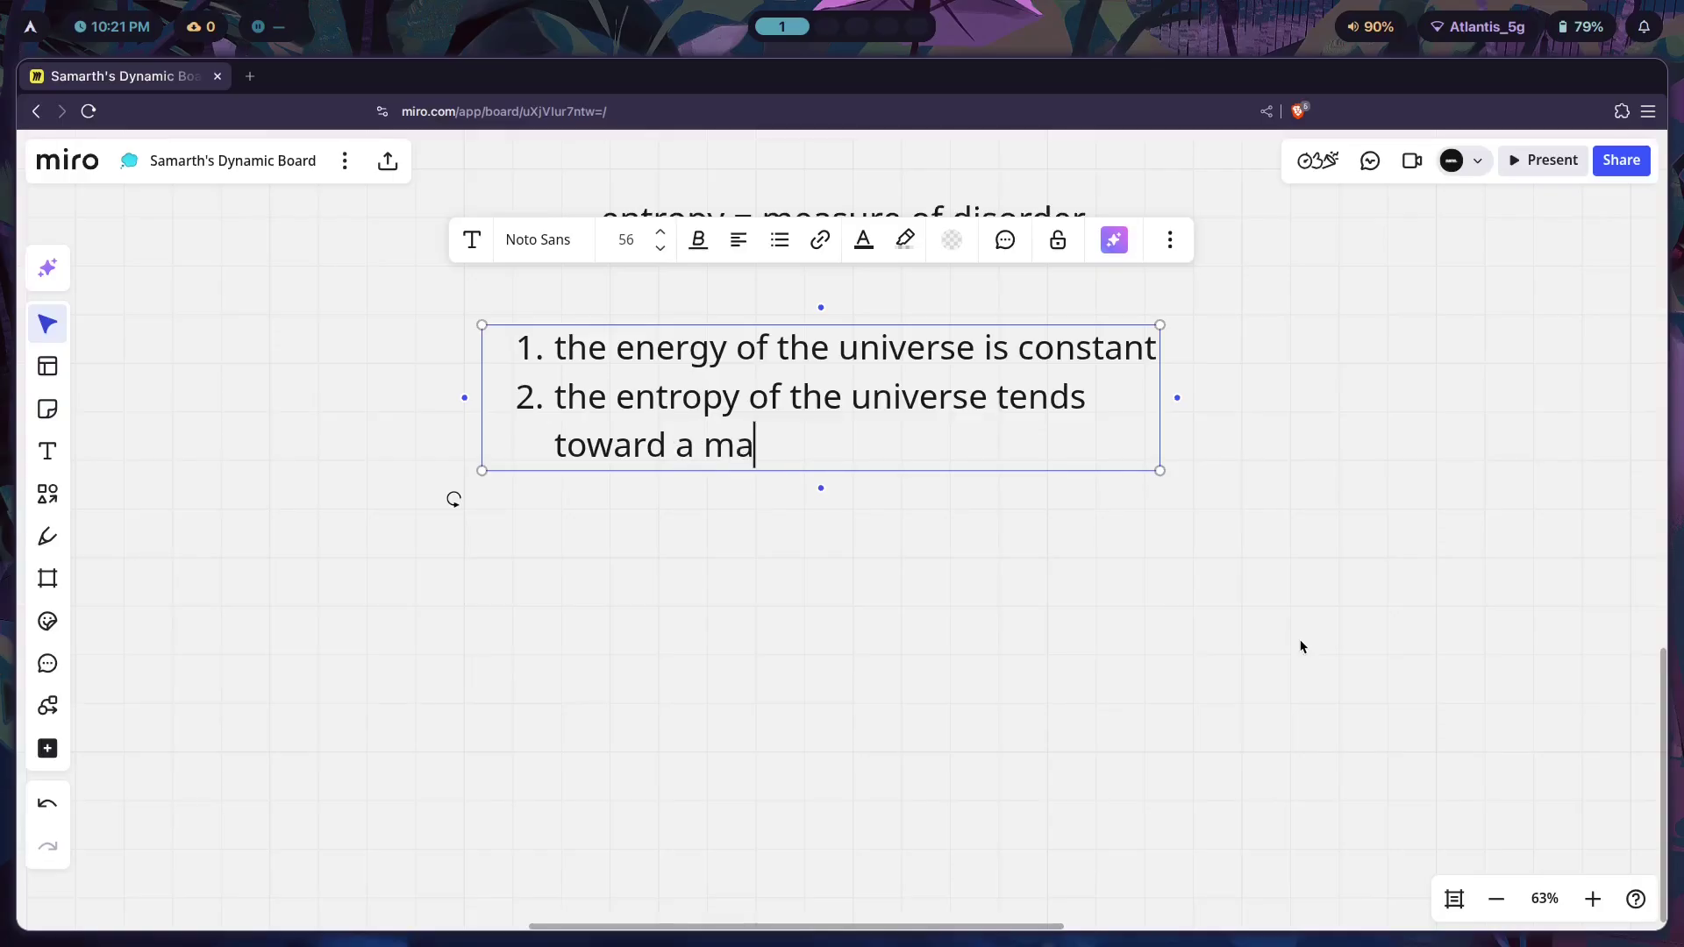
{"action": "key", "text": "BackSpace"}
{"action": "type", "text": "imum"}
{"action": "left_click", "coordinate": [1235, 686]}
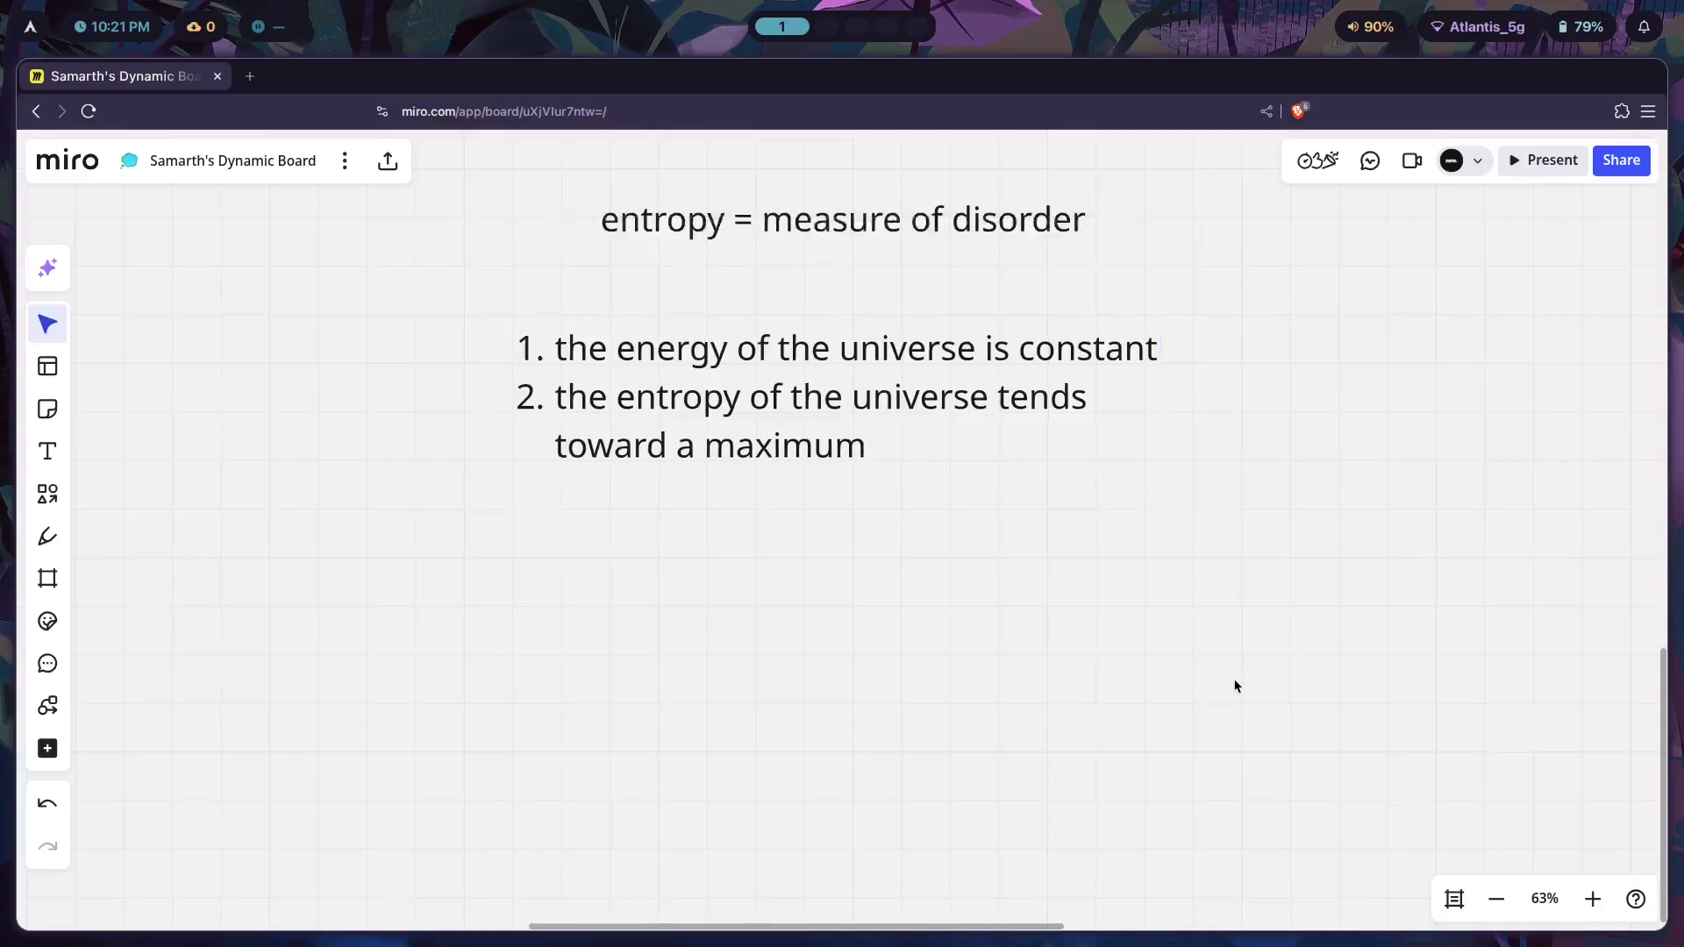
Widen the numbered list so its second item fits on one line, and centre the list below the entropy definition.
{"action": "left_click", "coordinate": [1051, 404]}
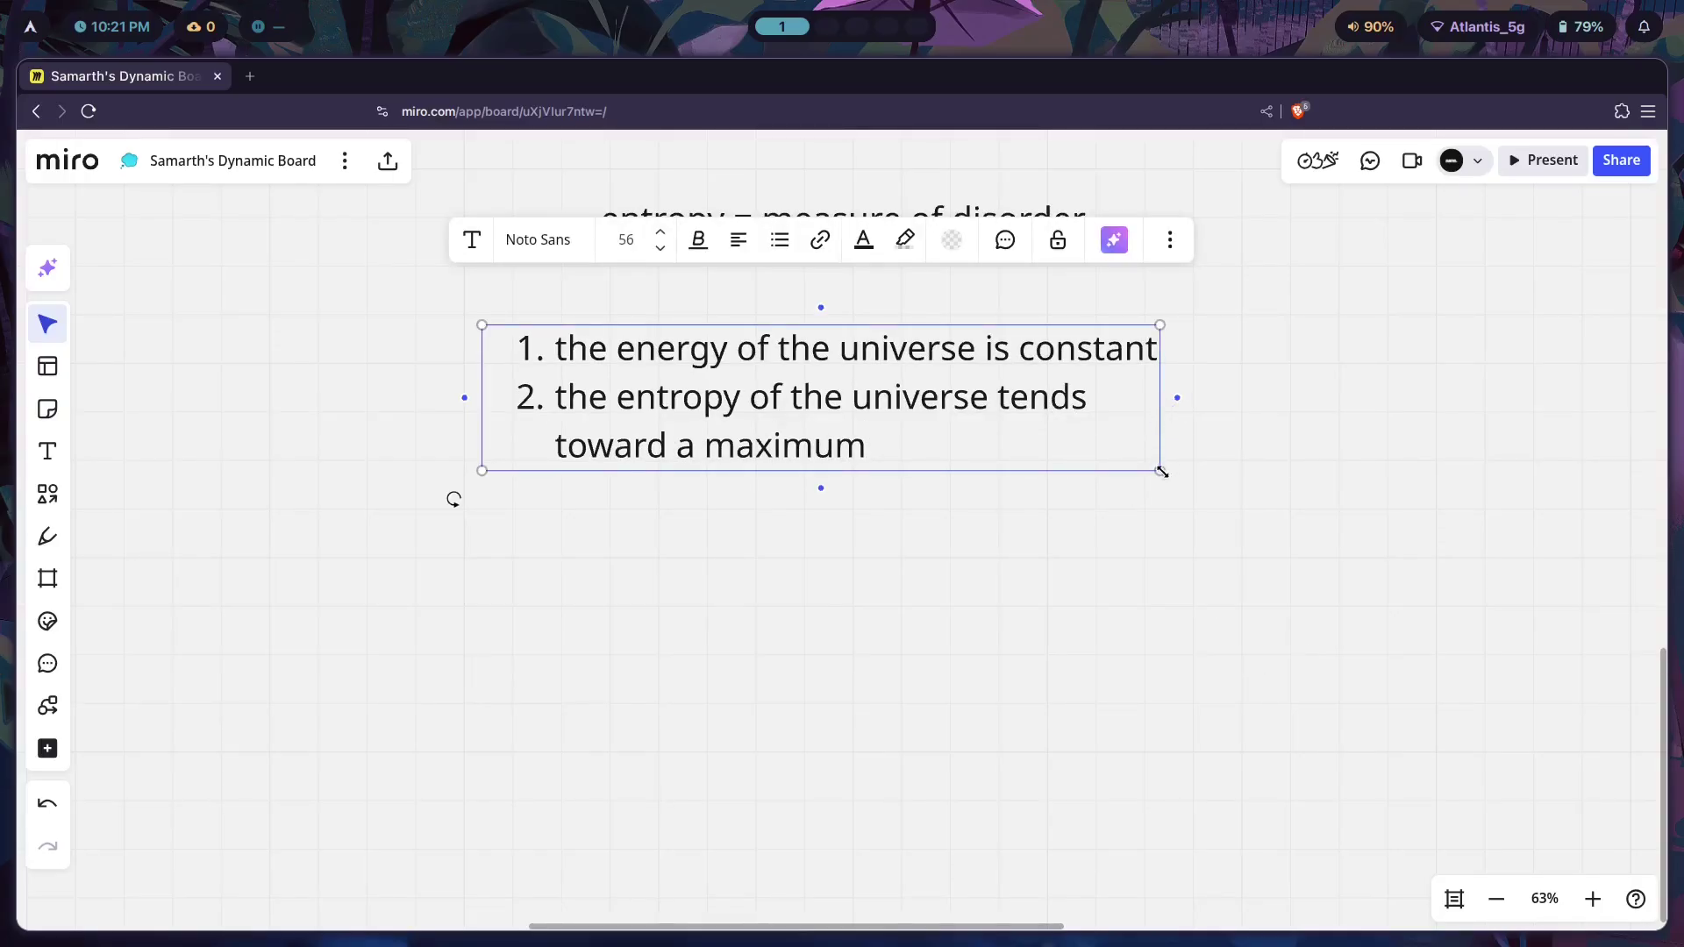
{"action": "mouse_move", "coordinate": [1159, 470]}
{"action": "left_mouse_down"}
{"action": "mouse_move", "coordinate": [1321, 475]}
{"action": "mouse_move", "coordinate": [1152, 469]}
{"action": "left_mouse_up"}
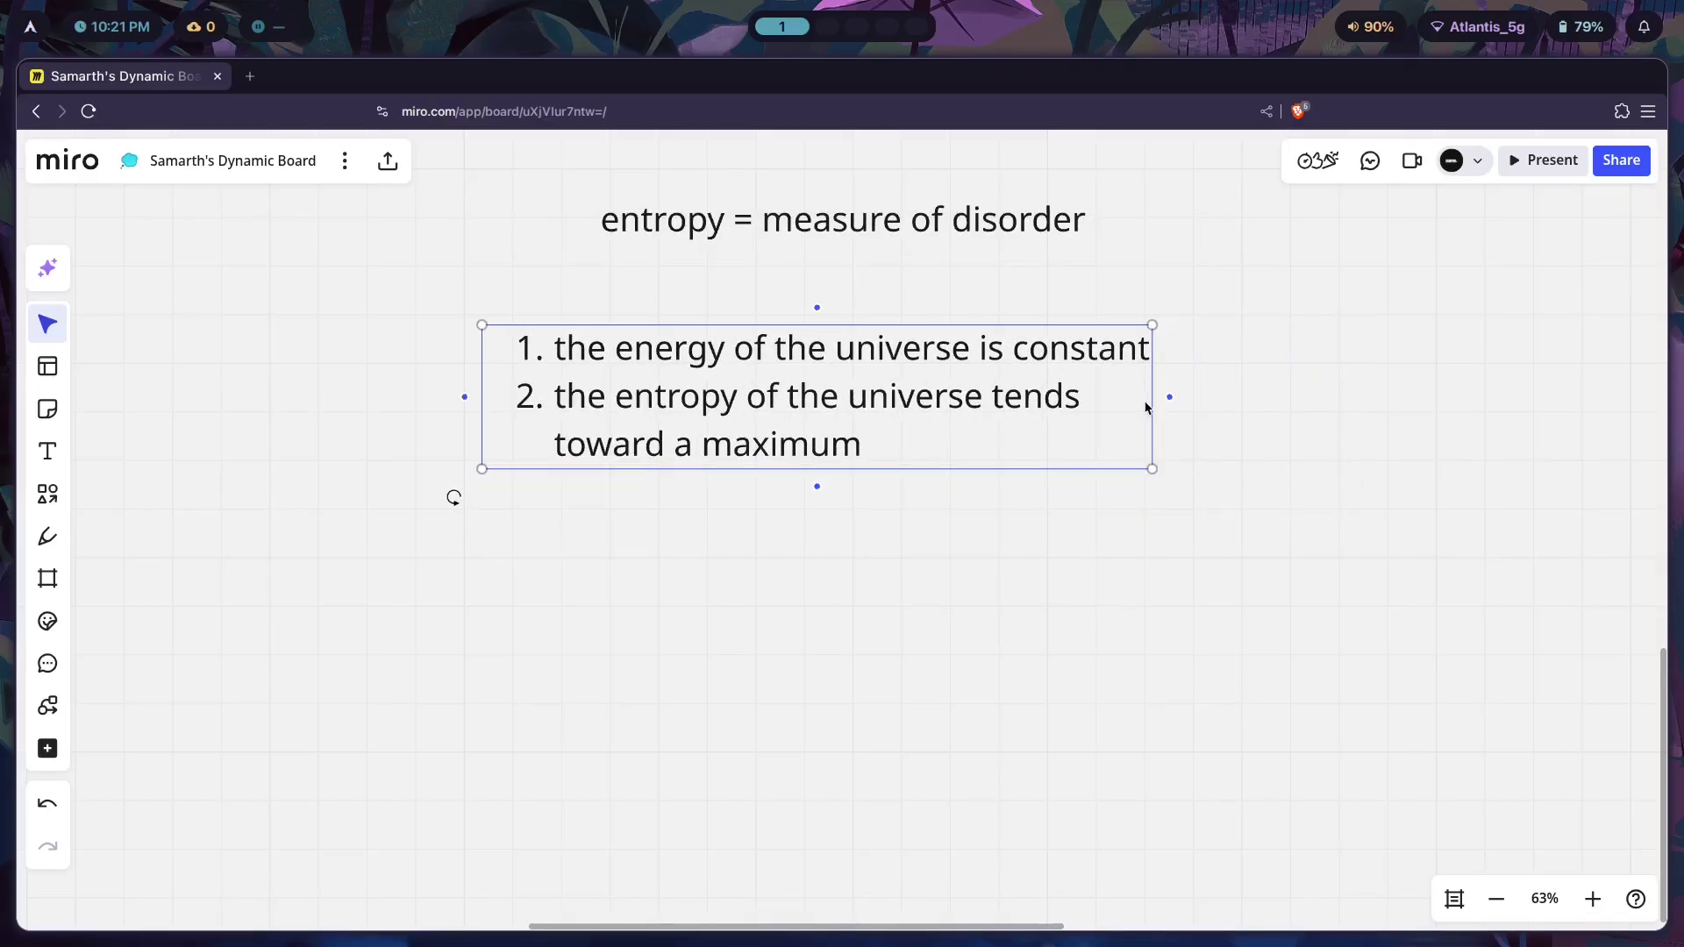
{"action": "left_click_drag", "start_coordinate": [1152, 396], "coordinate": [1439, 376]}
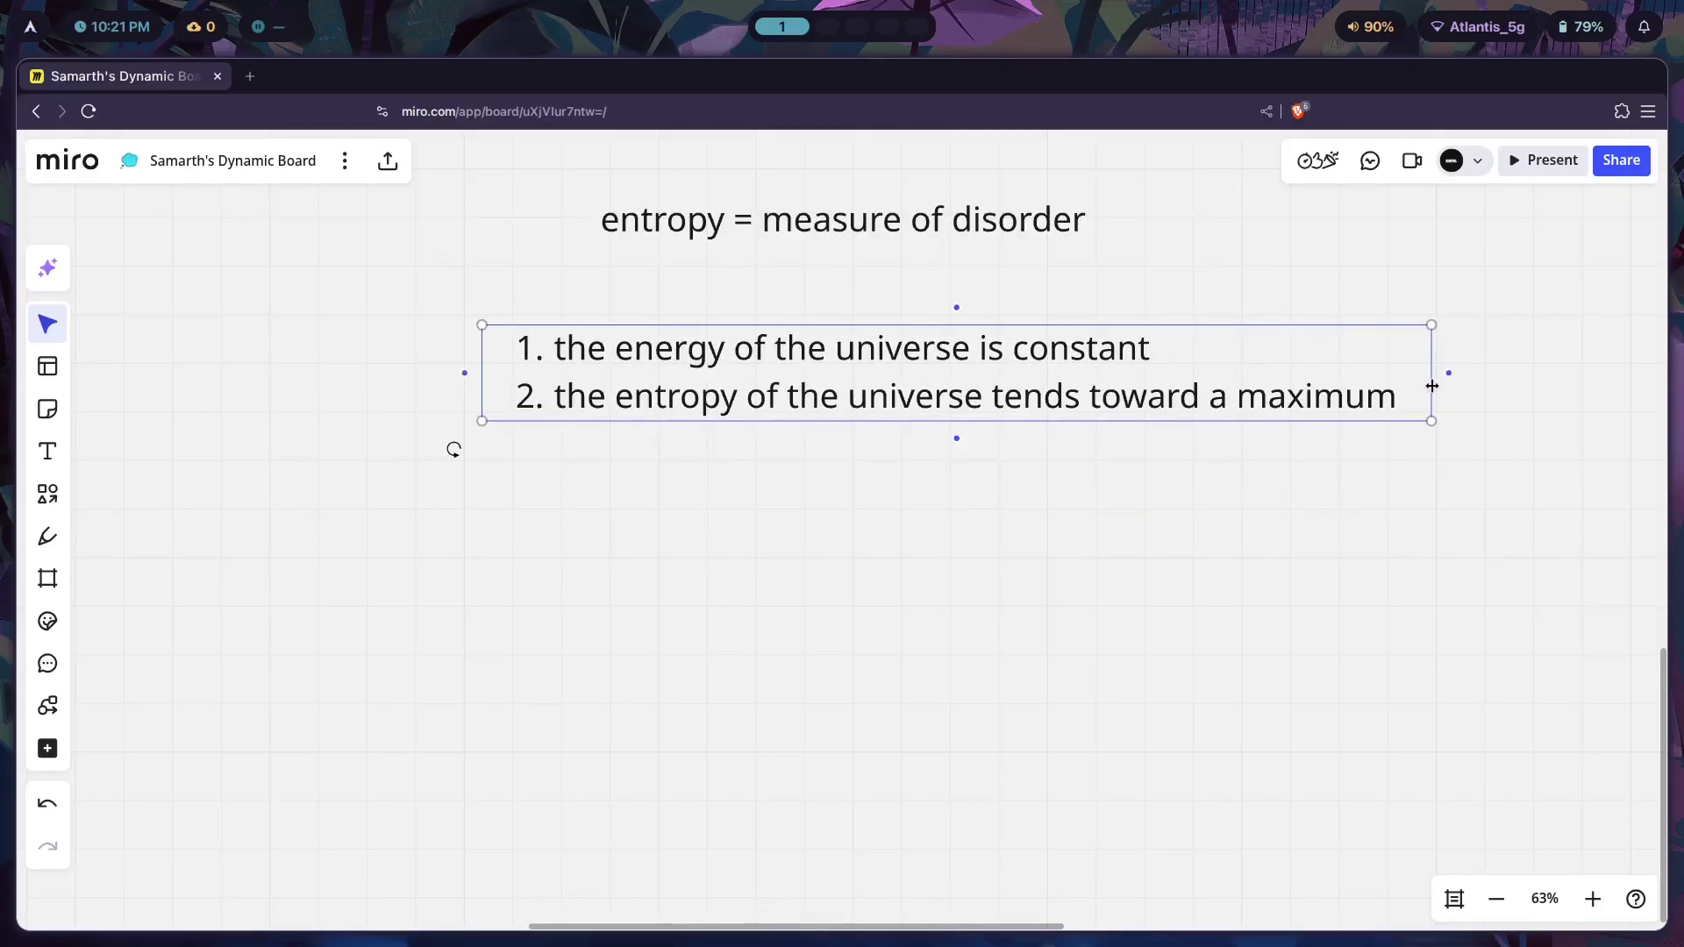
{"action": "key", "text": "Escape"}
{"action": "left_click_drag", "start_coordinate": [1273, 404], "coordinate": [1155, 410]}
{"action": "scroll", "coordinate": [1211, 466], "scroll_direction": "up", "scroll_amount": 1}
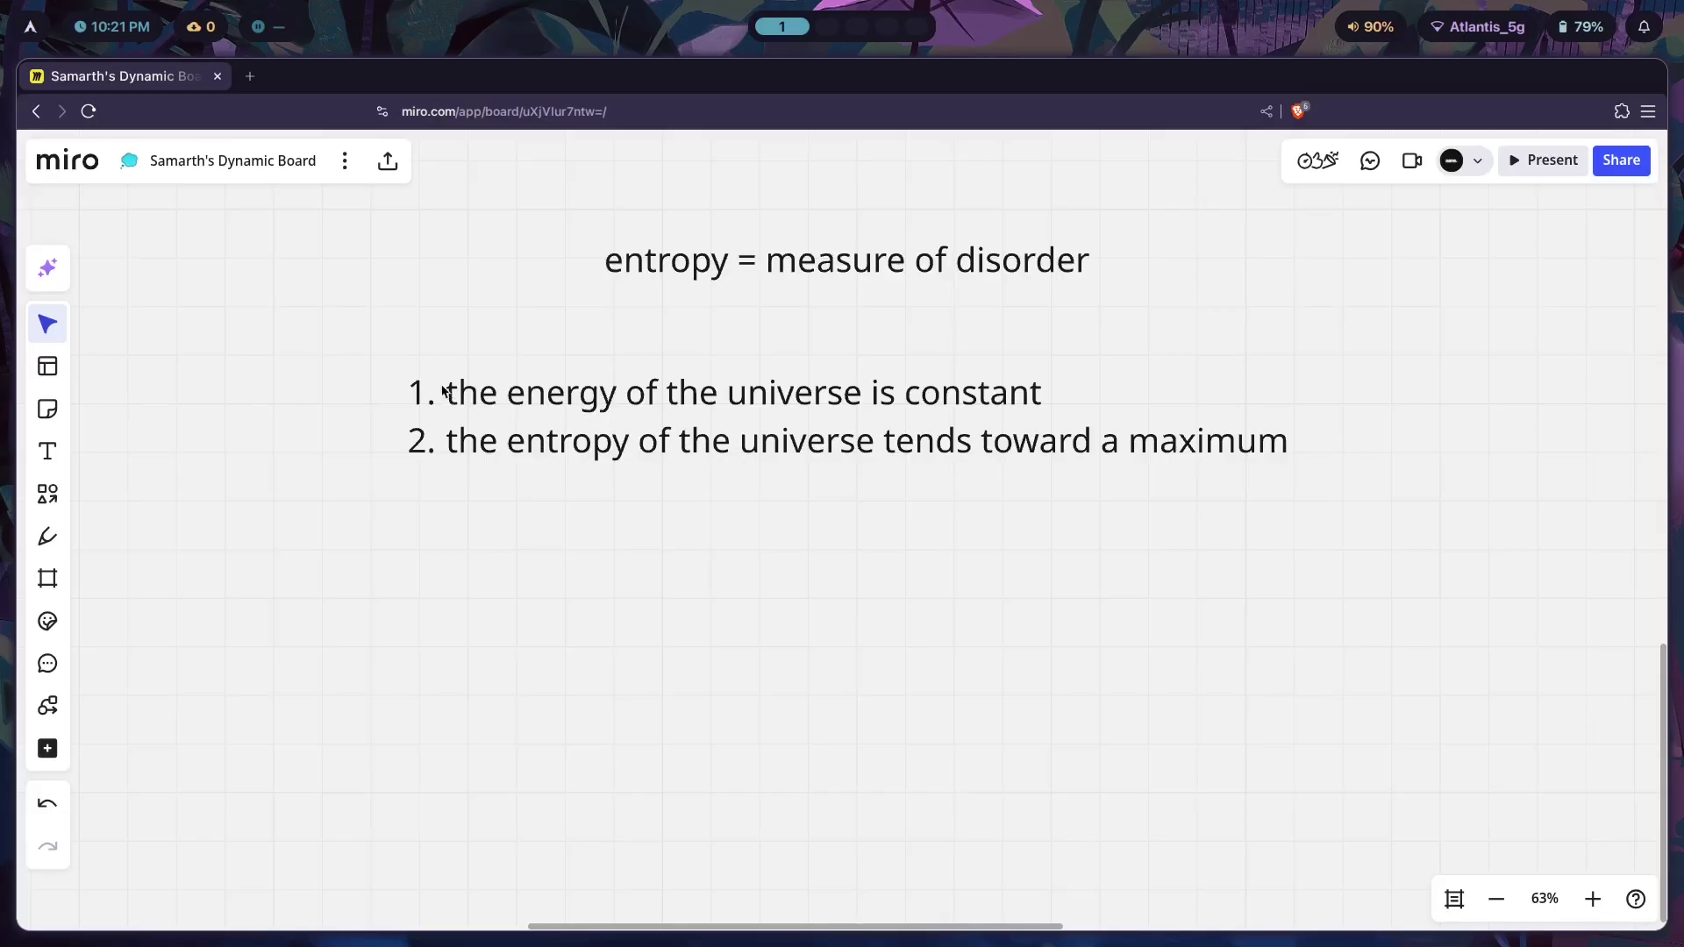
{"action": "mouse_move", "coordinate": [795, 417]}
{"action": "left_mouse_down"}
{"action": "mouse_move", "coordinate": [1106, 421]}
{"action": "mouse_move", "coordinate": [795, 426]}
{"action": "left_mouse_up"}
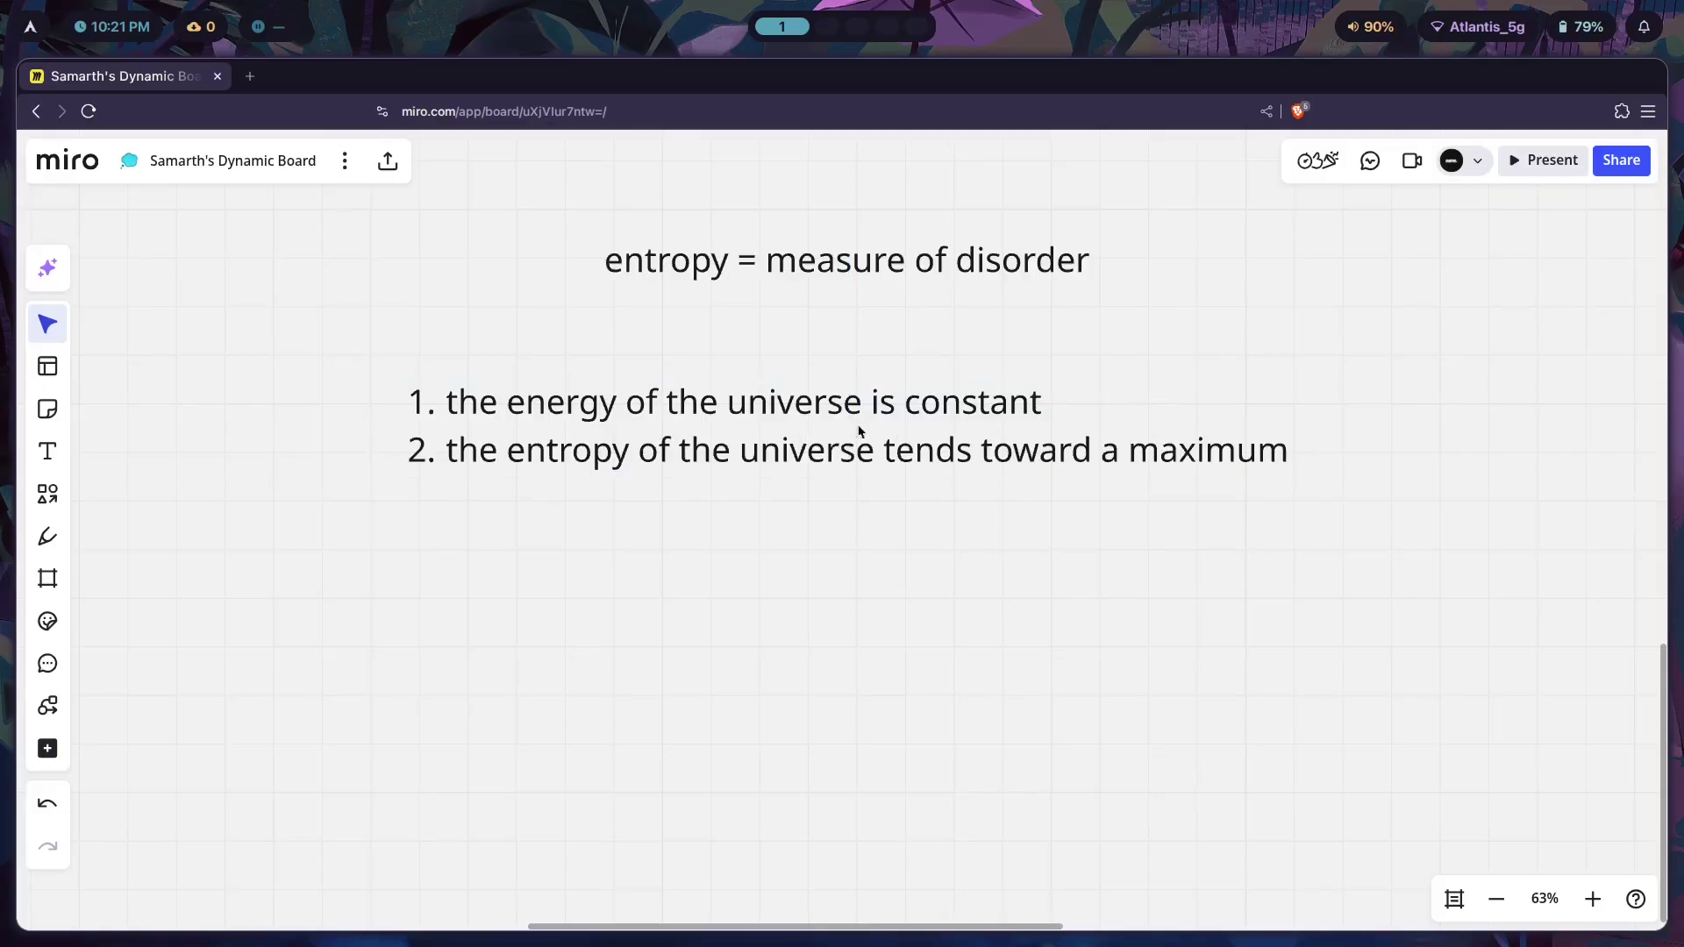
{"action": "left_click_drag", "start_coordinate": [1297, 407], "coordinate": [1290, 405]}
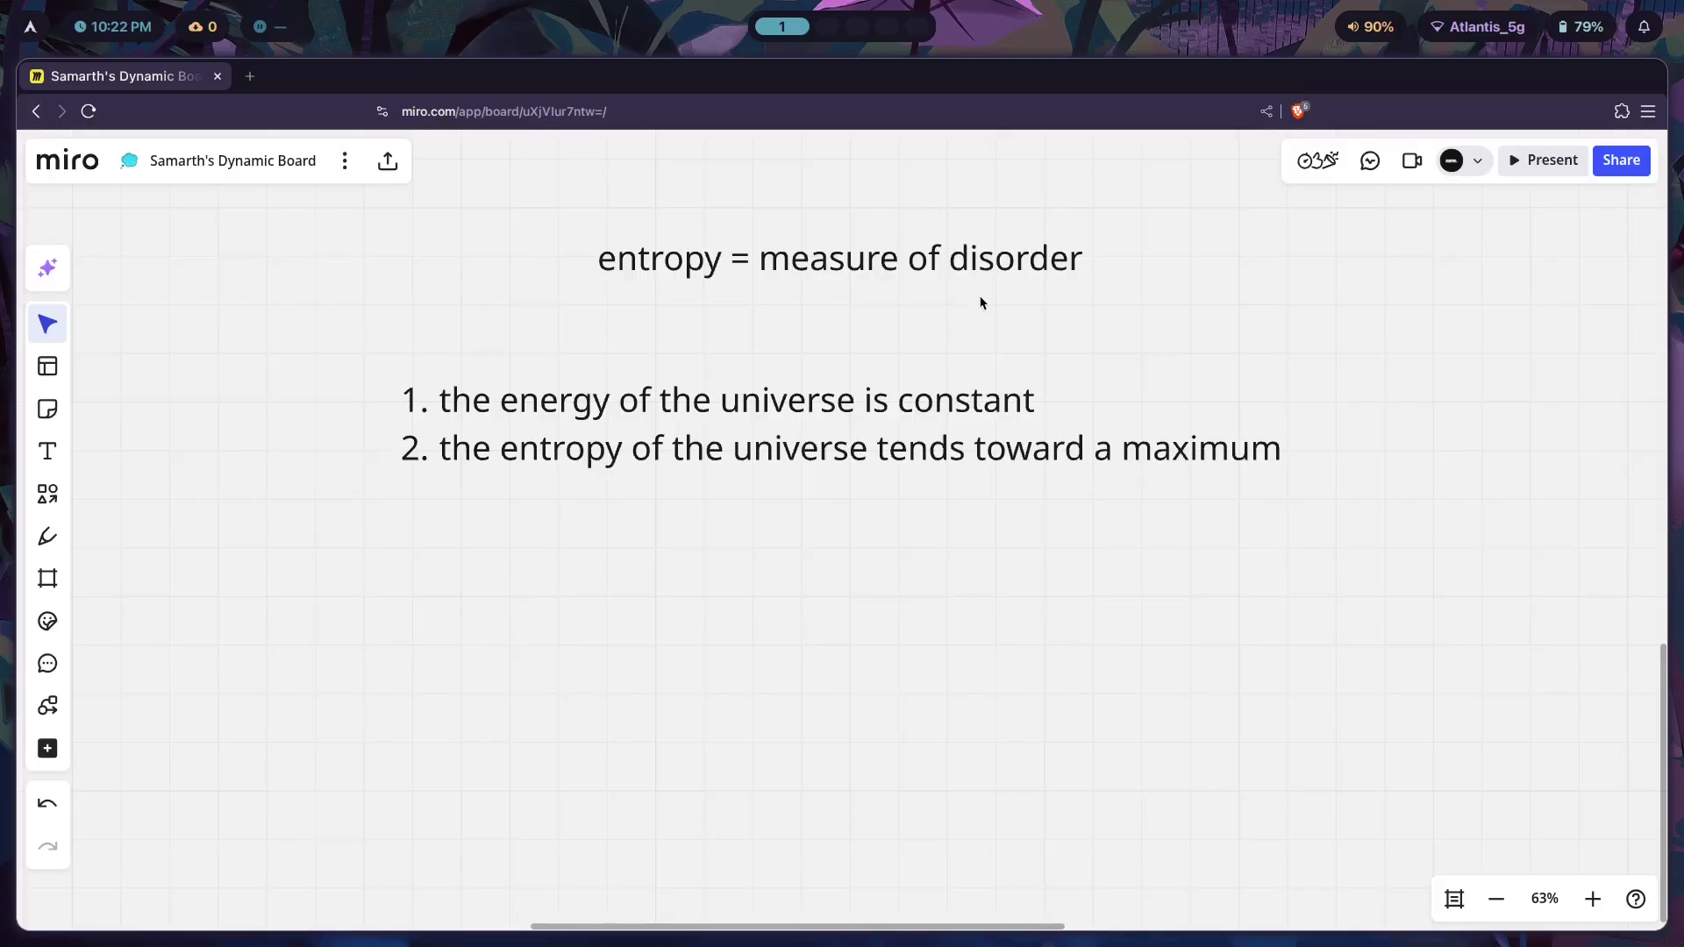
{"action": "scroll", "coordinate": [1352, 480], "scroll_direction": "down", "scroll_amount": 1}
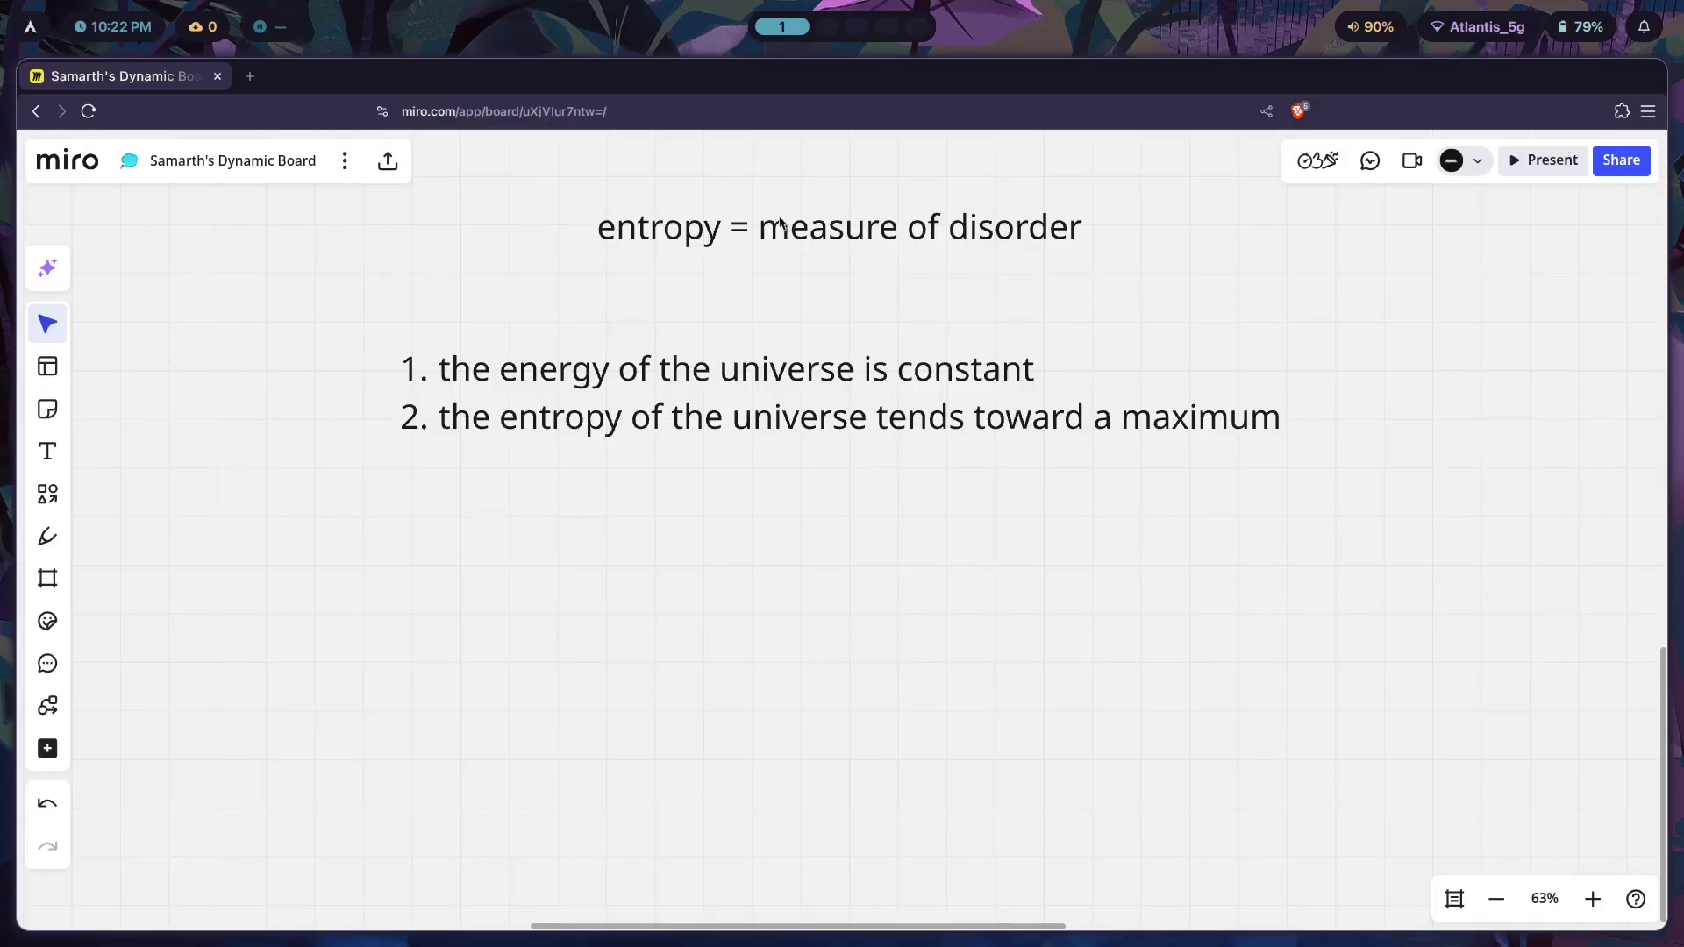
{"action": "scroll", "coordinate": [1228, 526], "scroll_direction": "up", "scroll_amount": 1}
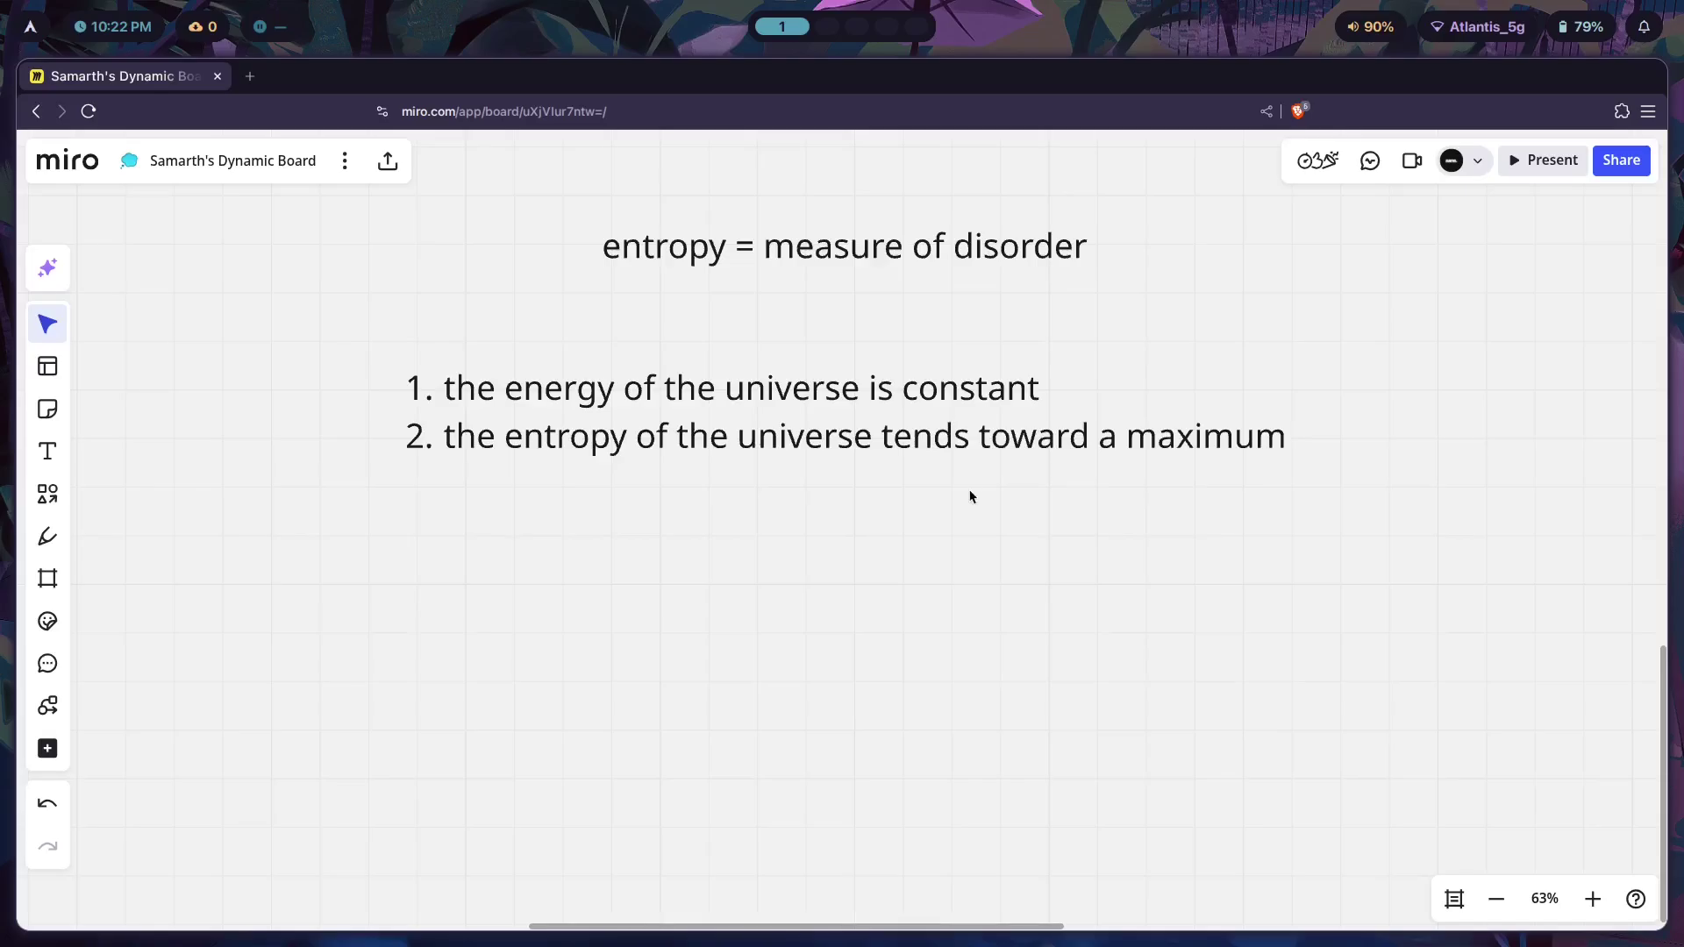
{"action": "scroll", "coordinate": [969, 487], "scroll_direction": "down", "scroll_amount": 1}
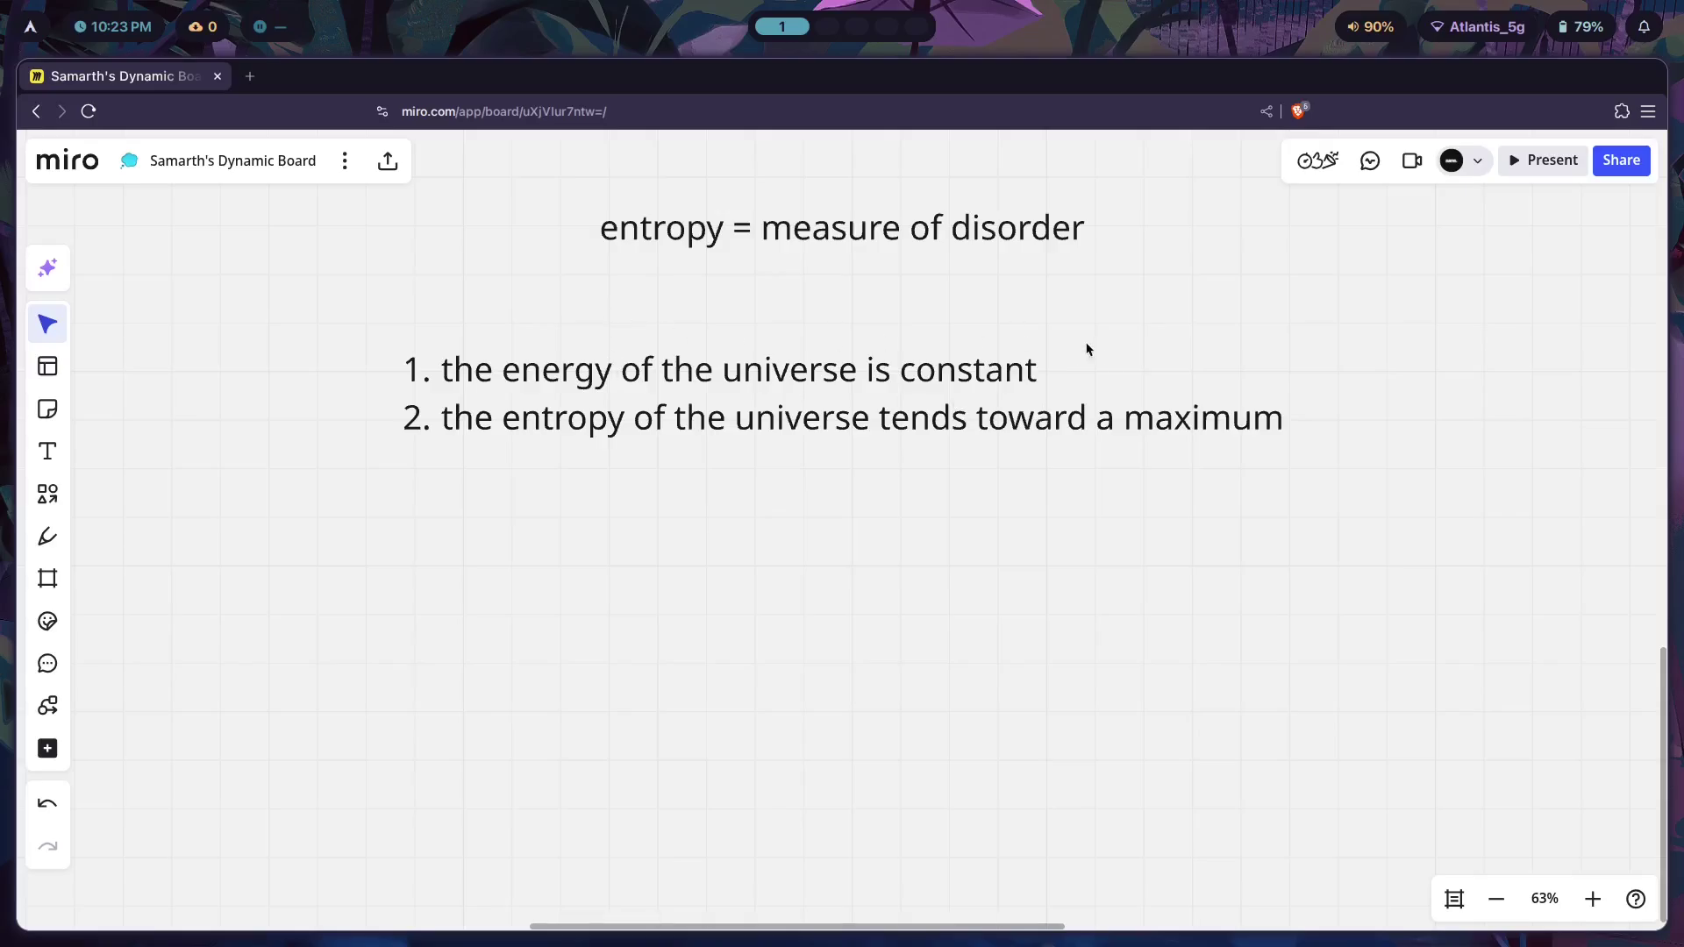
{"action": "middle_click", "coordinate": [1155, 362]}
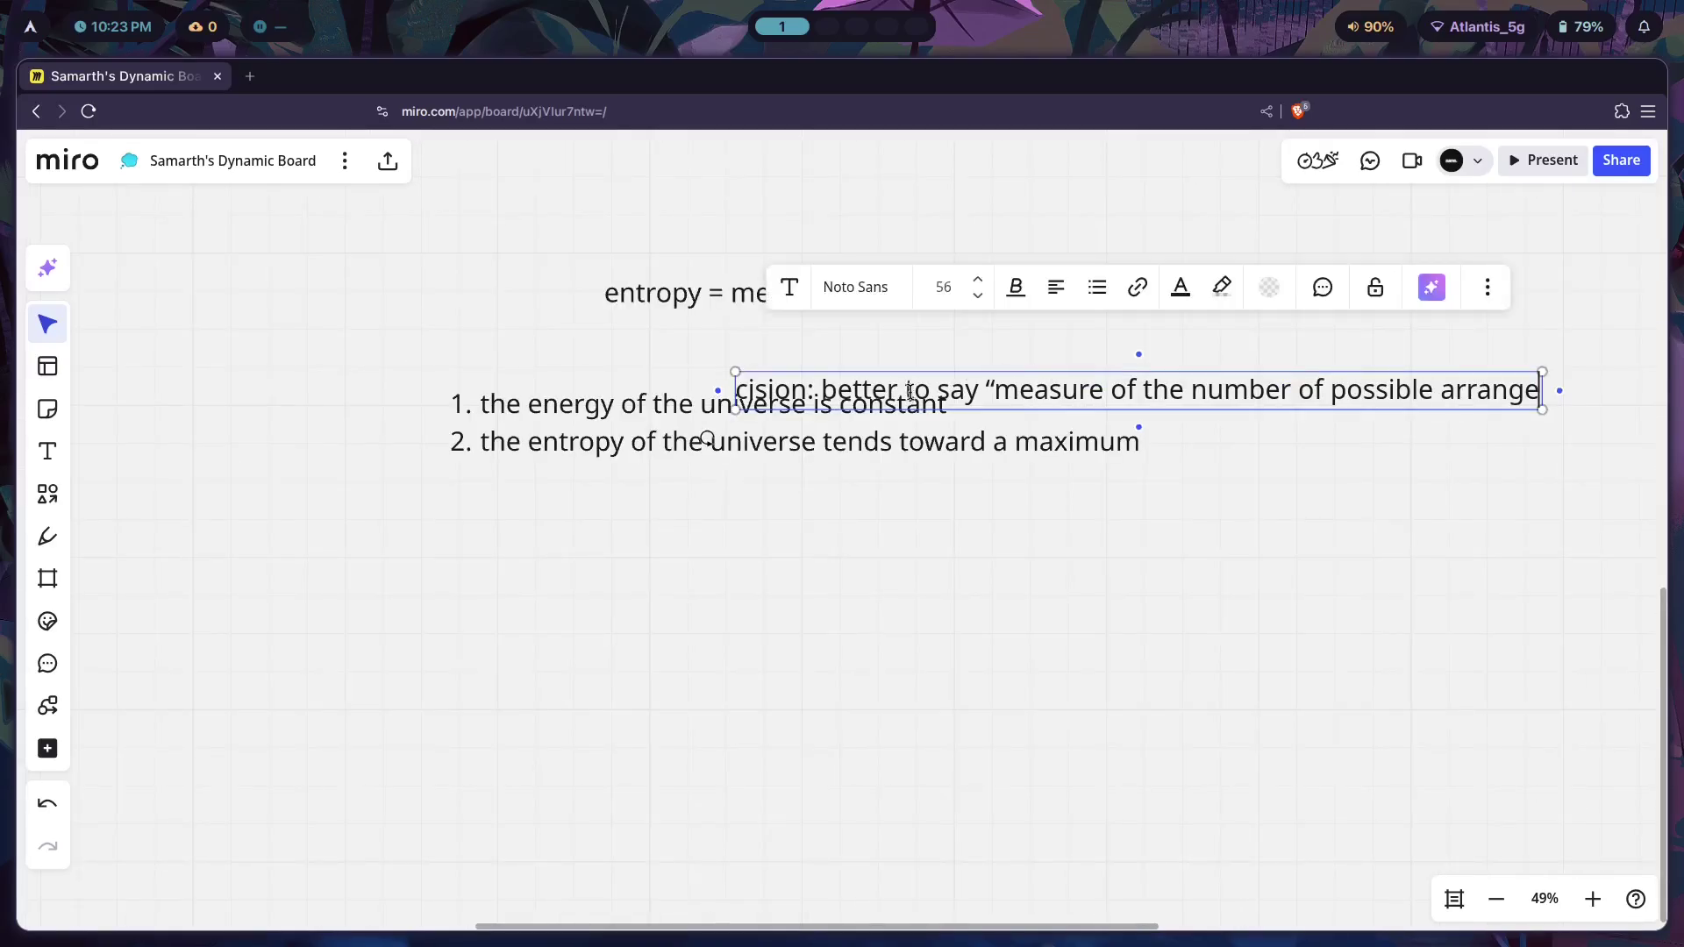
{"action": "left_click", "coordinate": [1280, 484]}
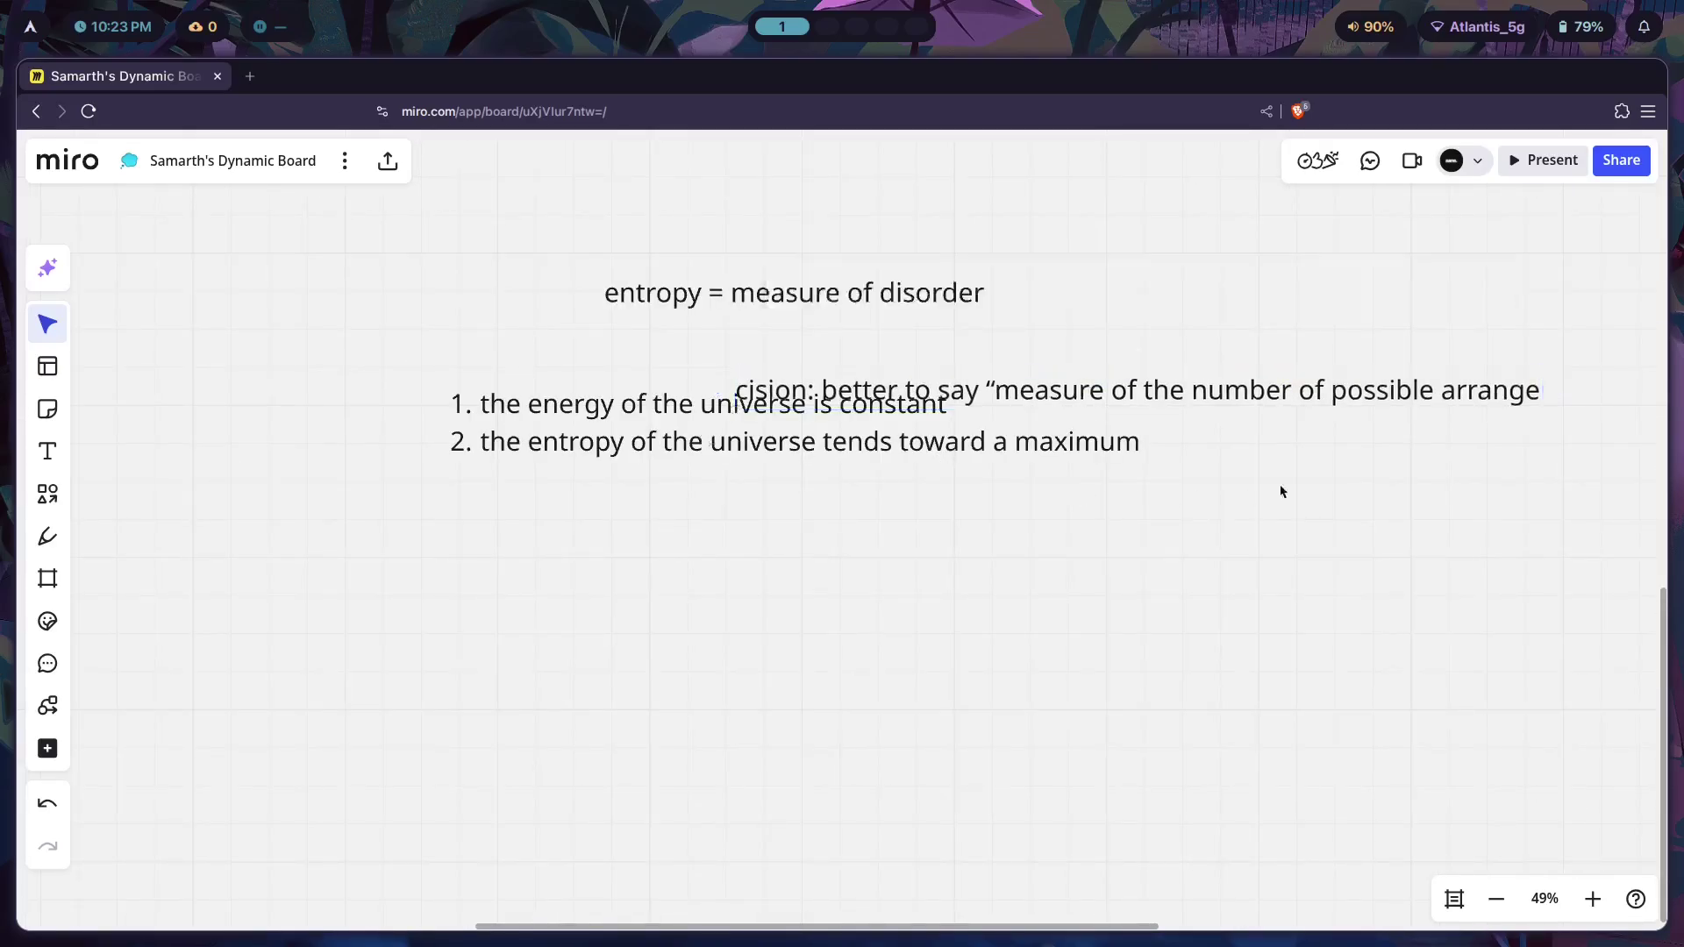
{"action": "key", "text": "ctrl+z"}
{"action": "left_click_drag", "start_coordinate": [1021, 325], "coordinate": [1033, 315]}
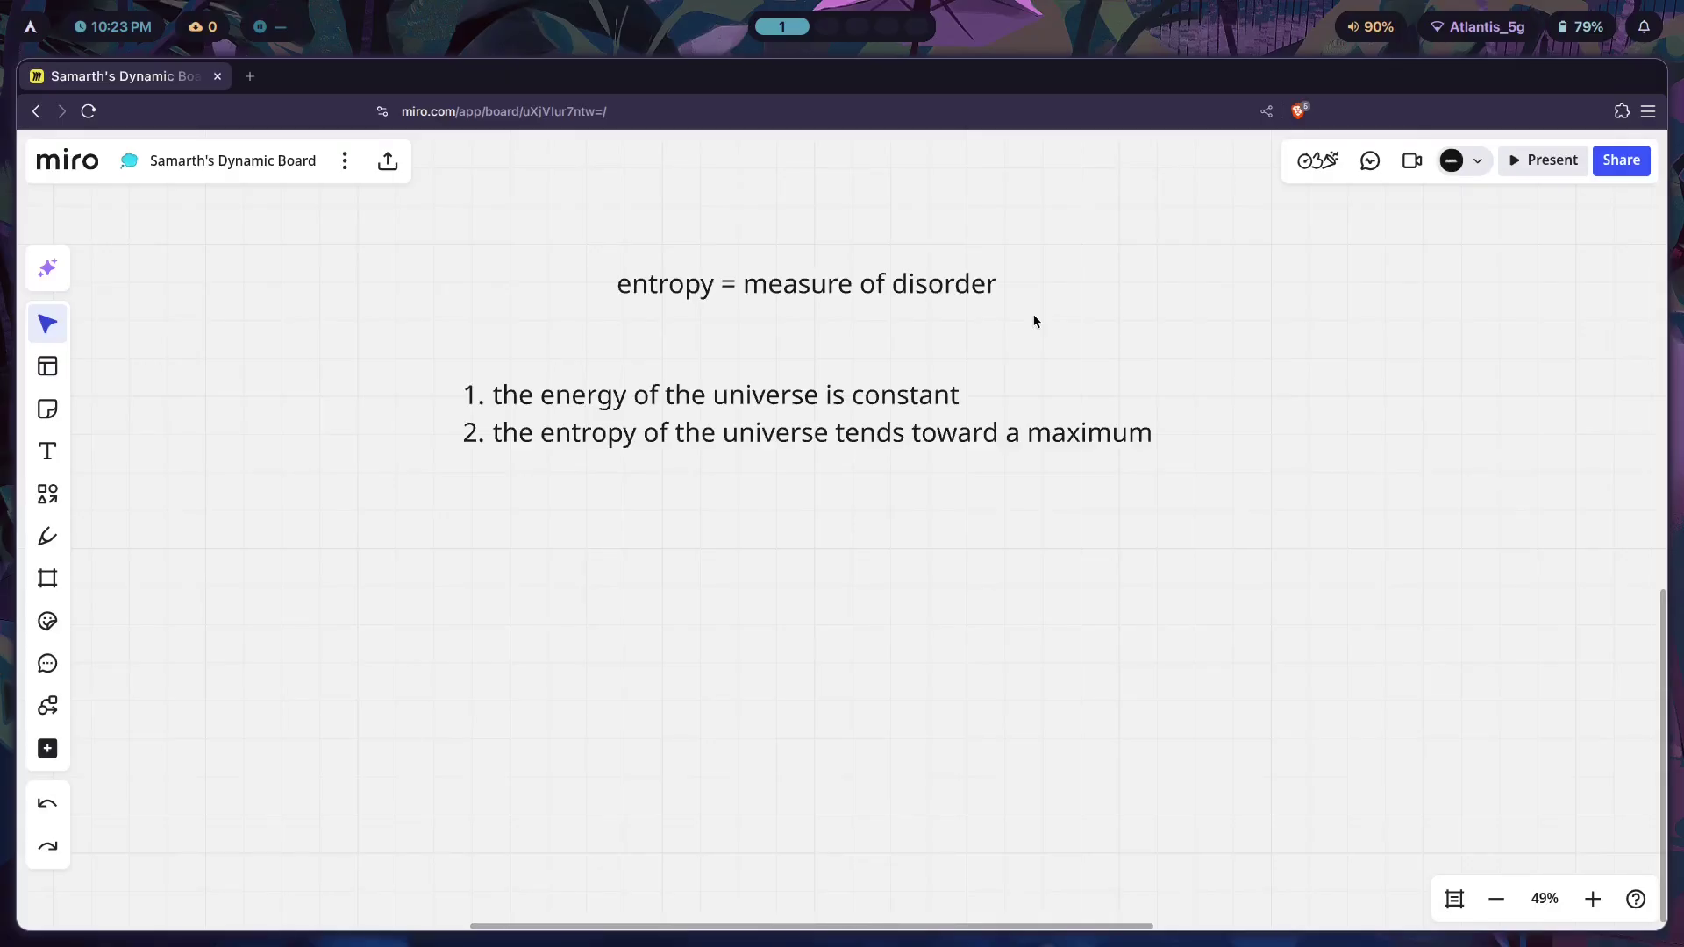
{"action": "left_click_drag", "start_coordinate": [1050, 367], "coordinate": [1085, 365]}
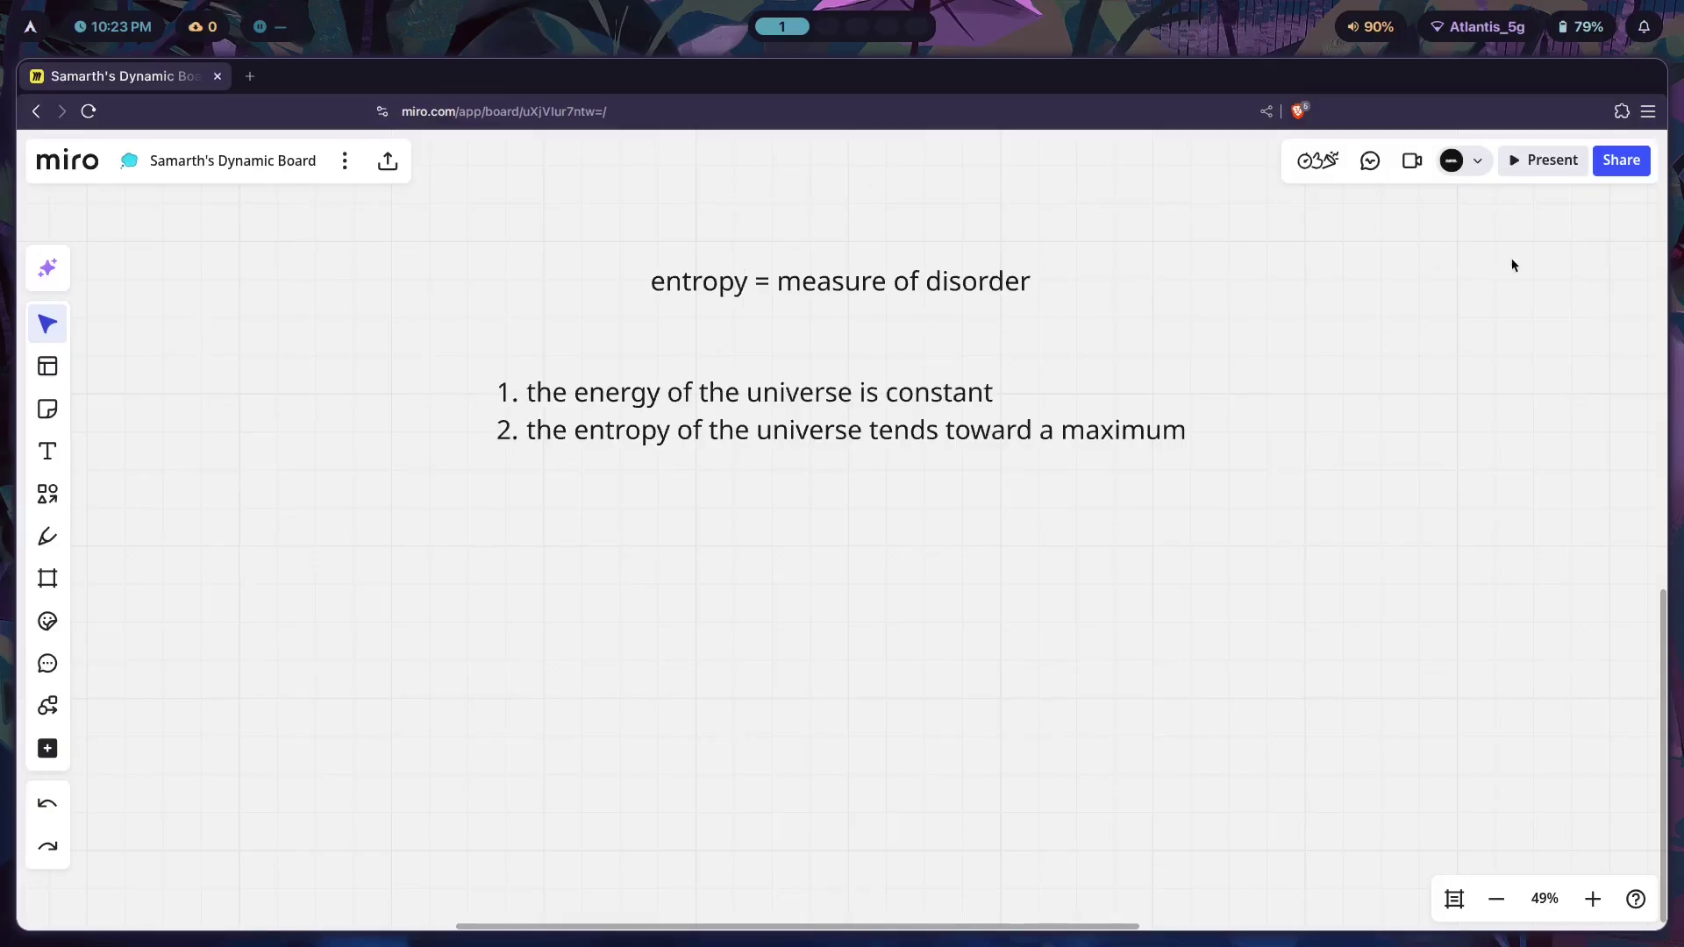
Switch to workspace 2, open the file manager at the home folder, and return to the Miro board on workspace 1.
{"action": "key", "text": "super+2"}
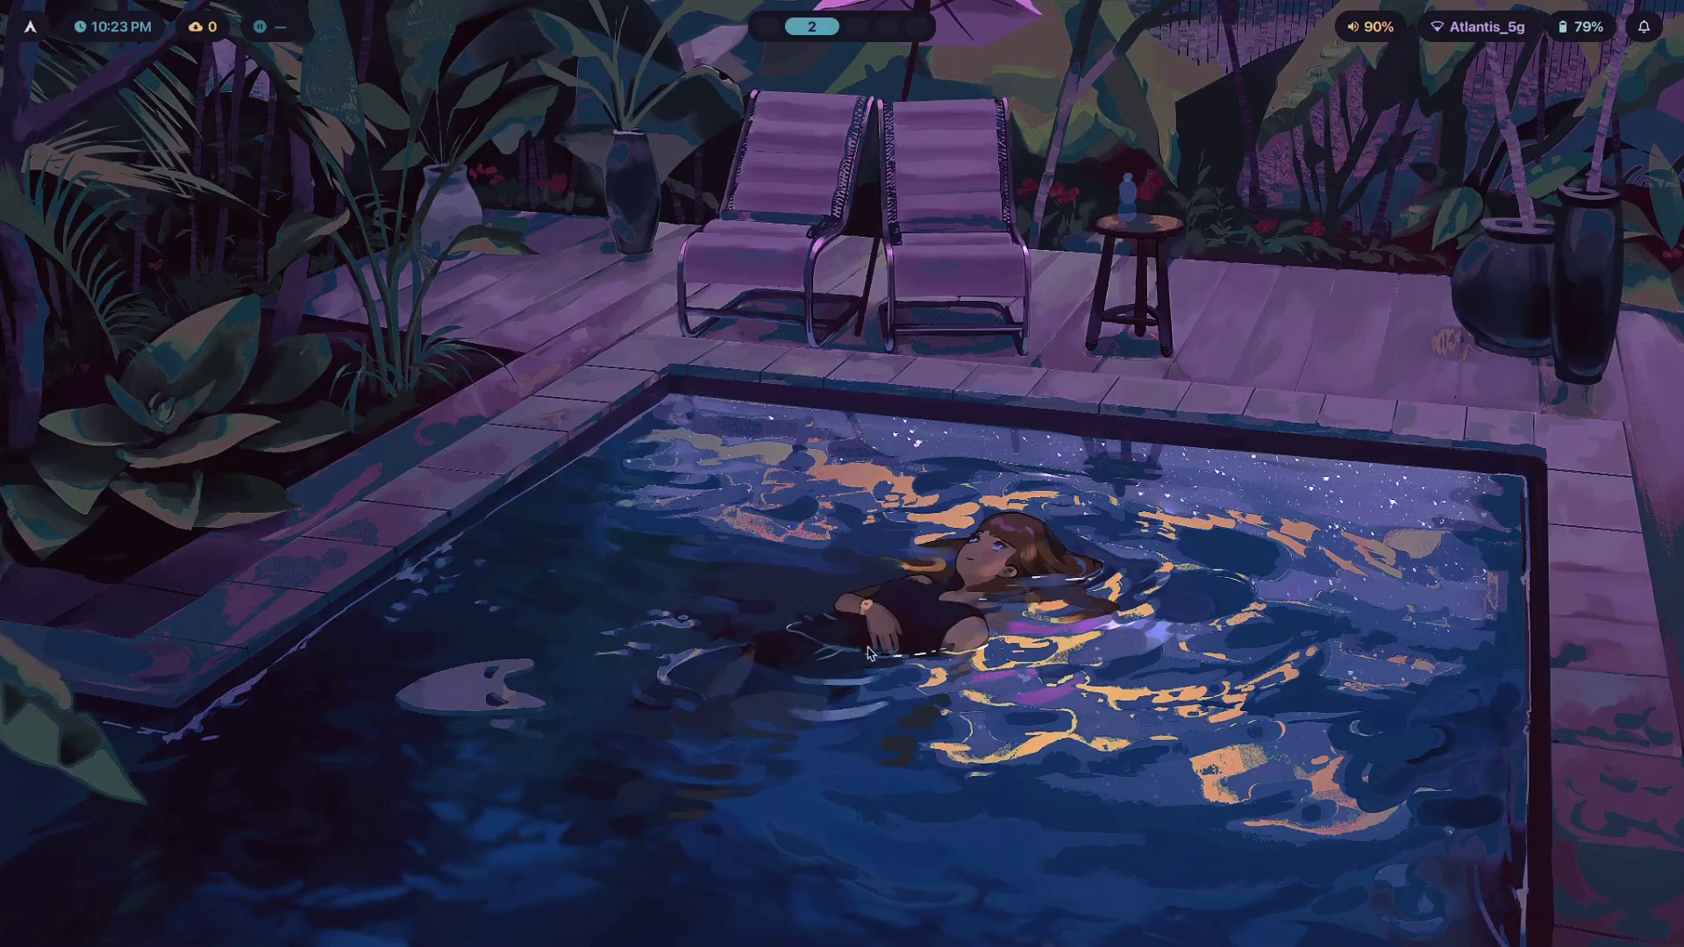
{"action": "key", "text": "super+e"}
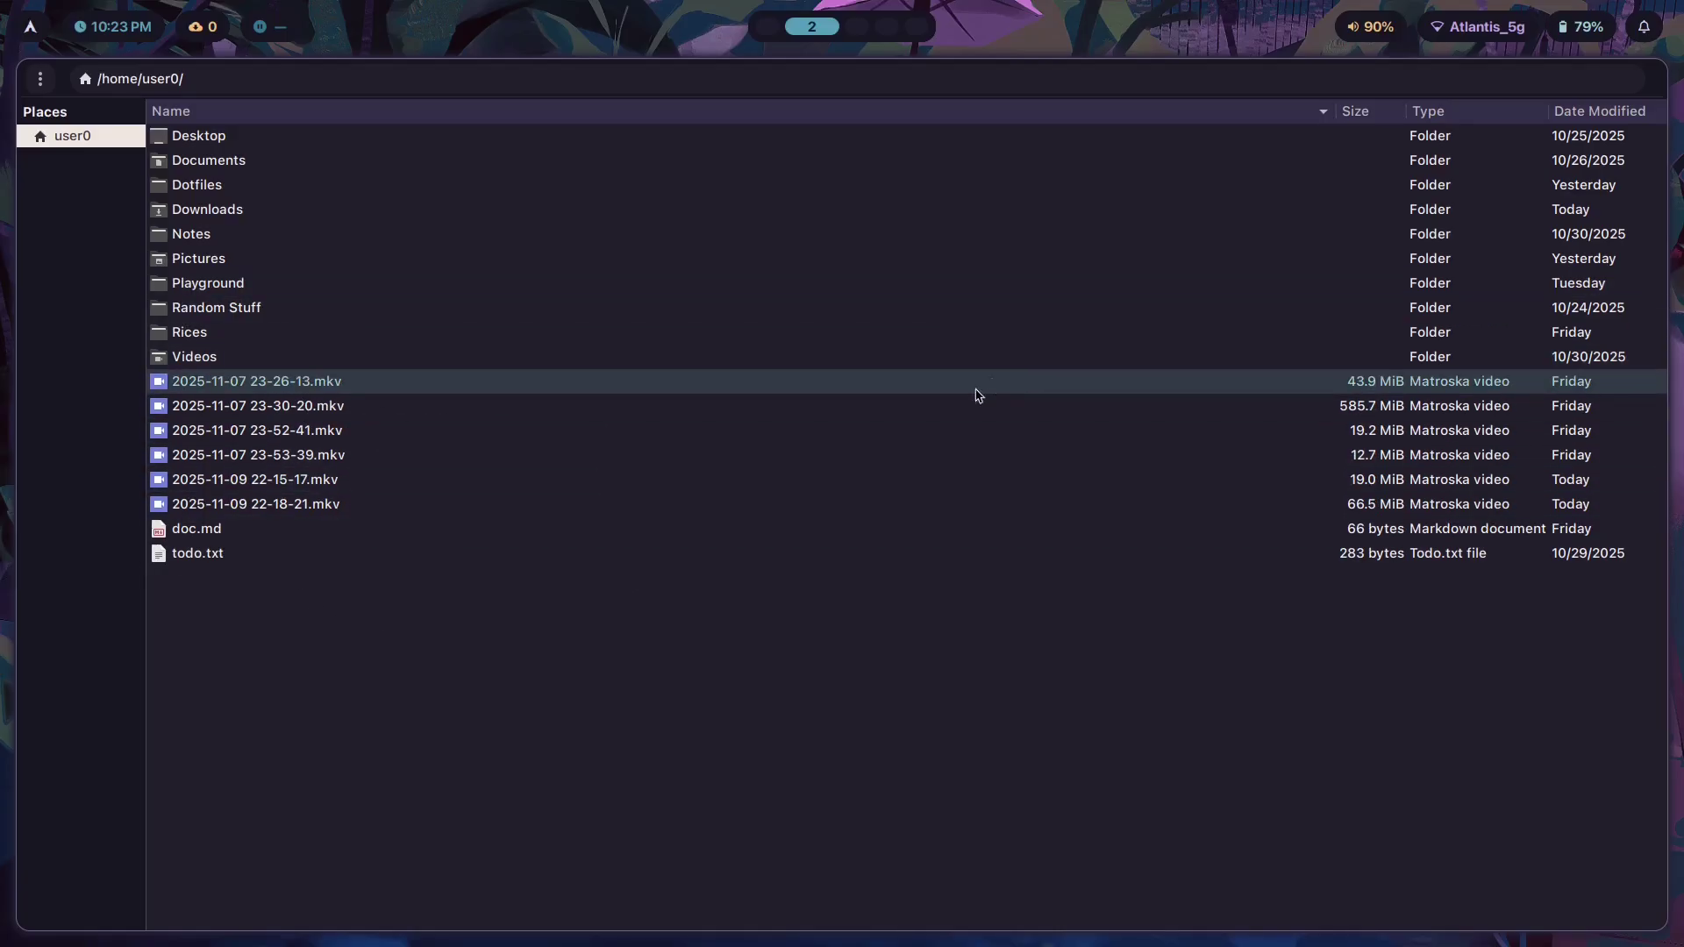
{"action": "key", "text": "super+1"}
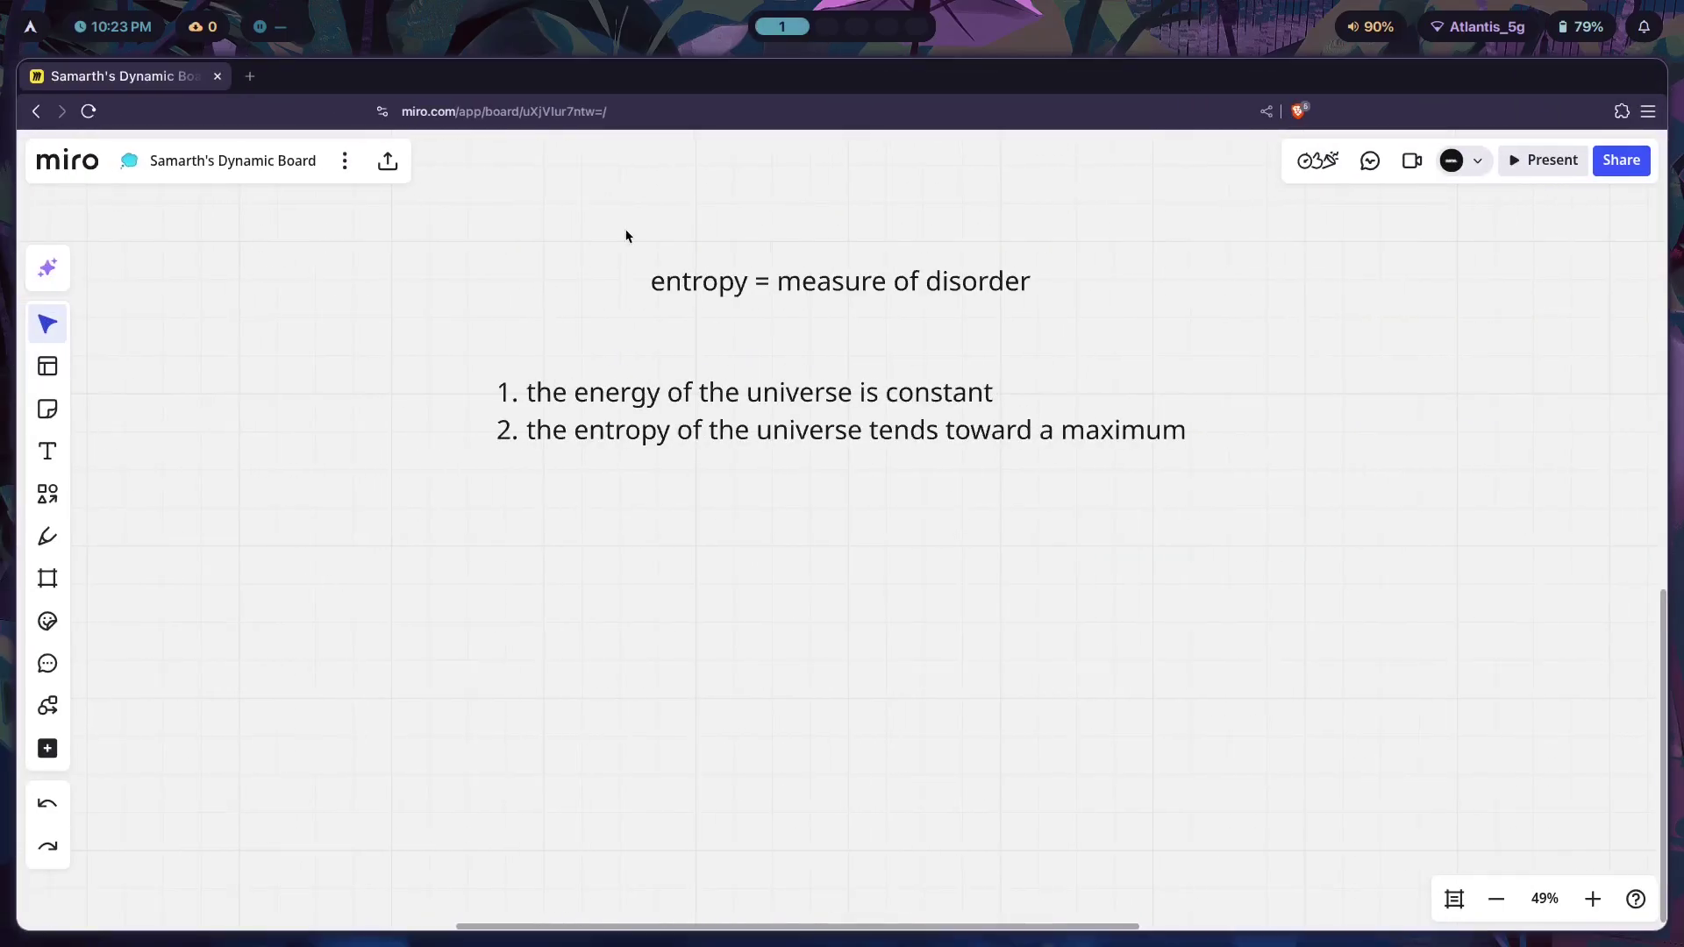
Look into the Playground folder in the file manager on workspace 2, go back to the home folder and return to the Miro board.
{"action": "key", "text": "super+2"}
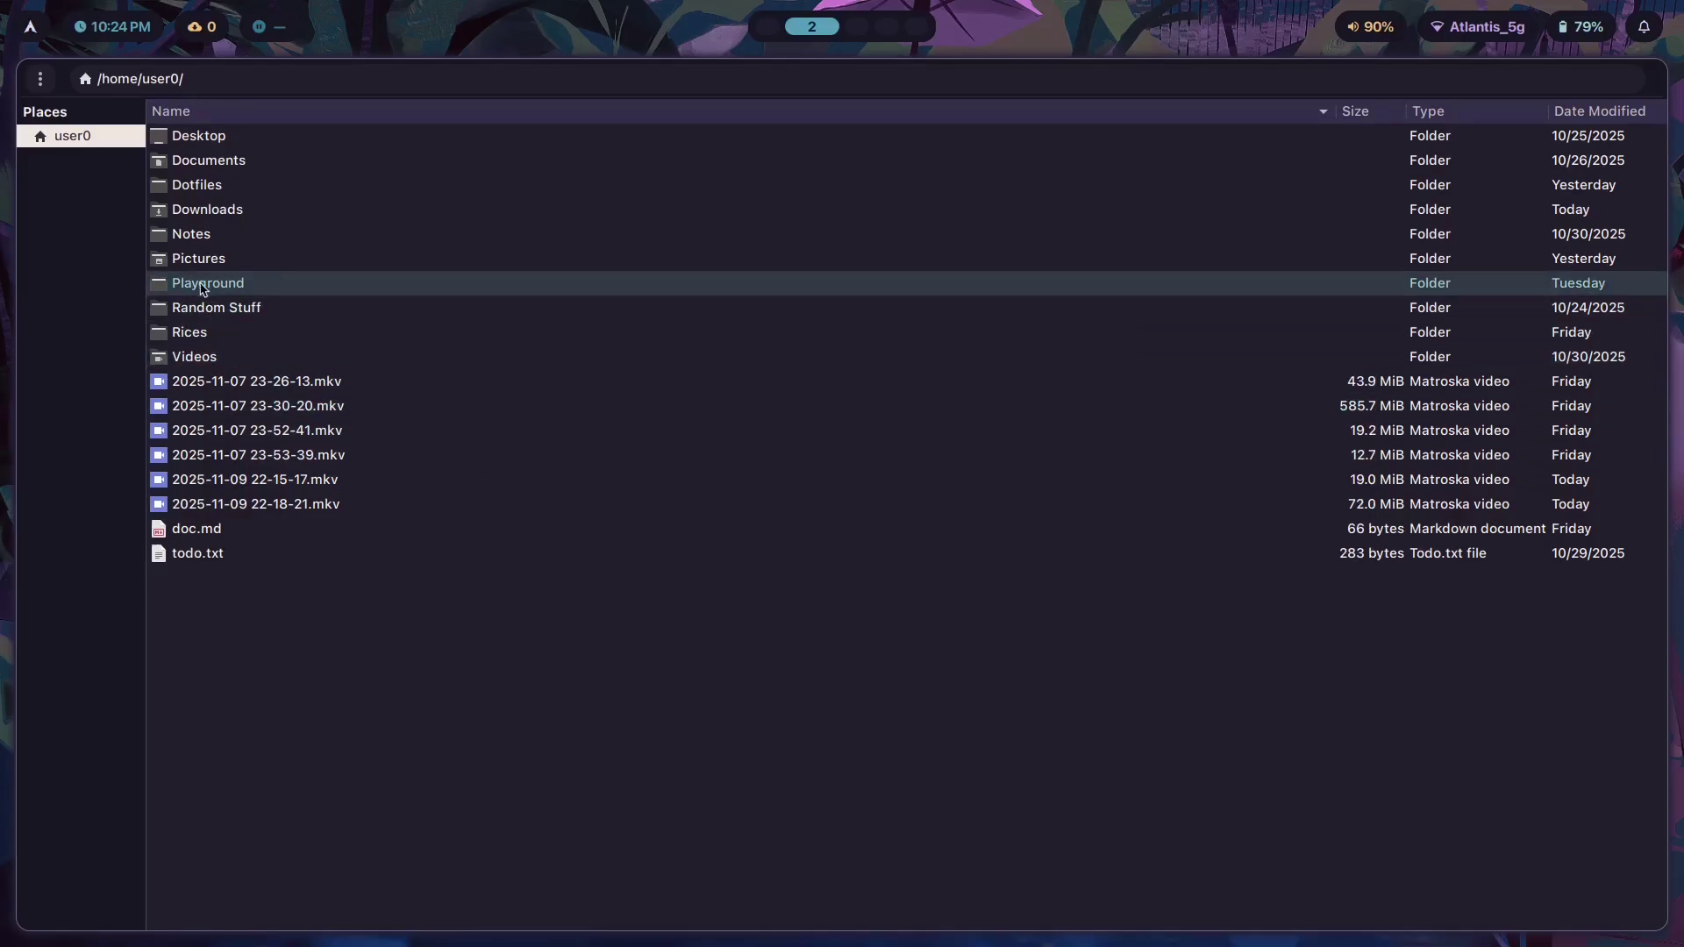
{"action": "double_click", "coordinate": [241, 292]}
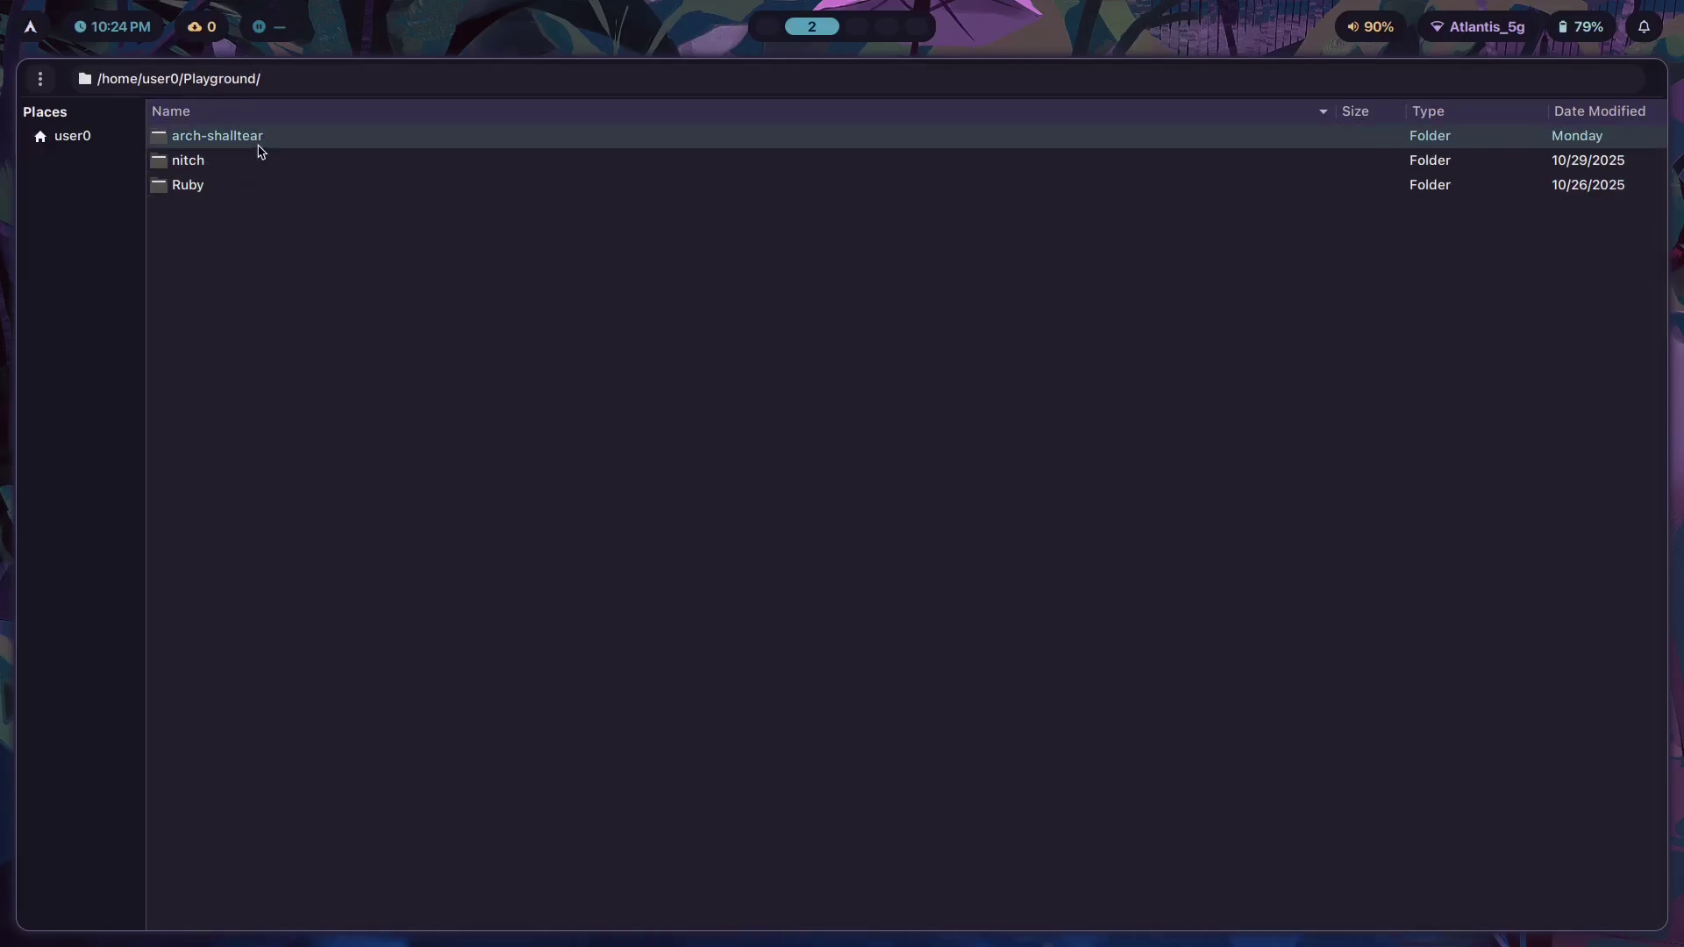
{"action": "key", "text": "BackSpace"}
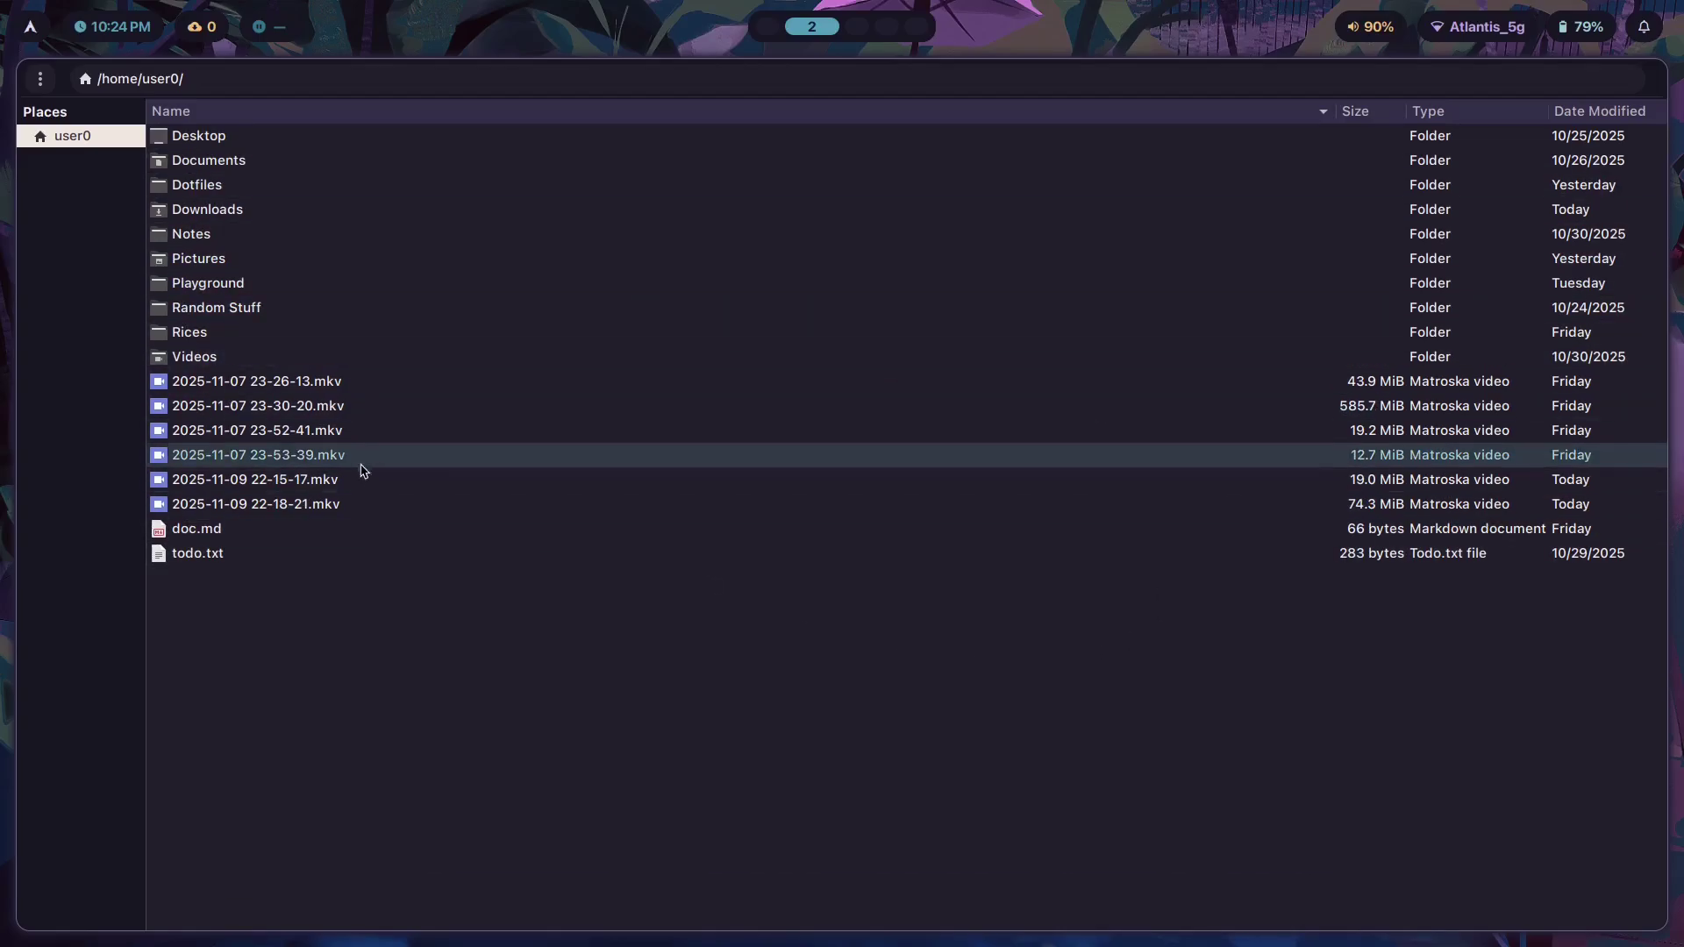
{"action": "key", "text": "super+1"}
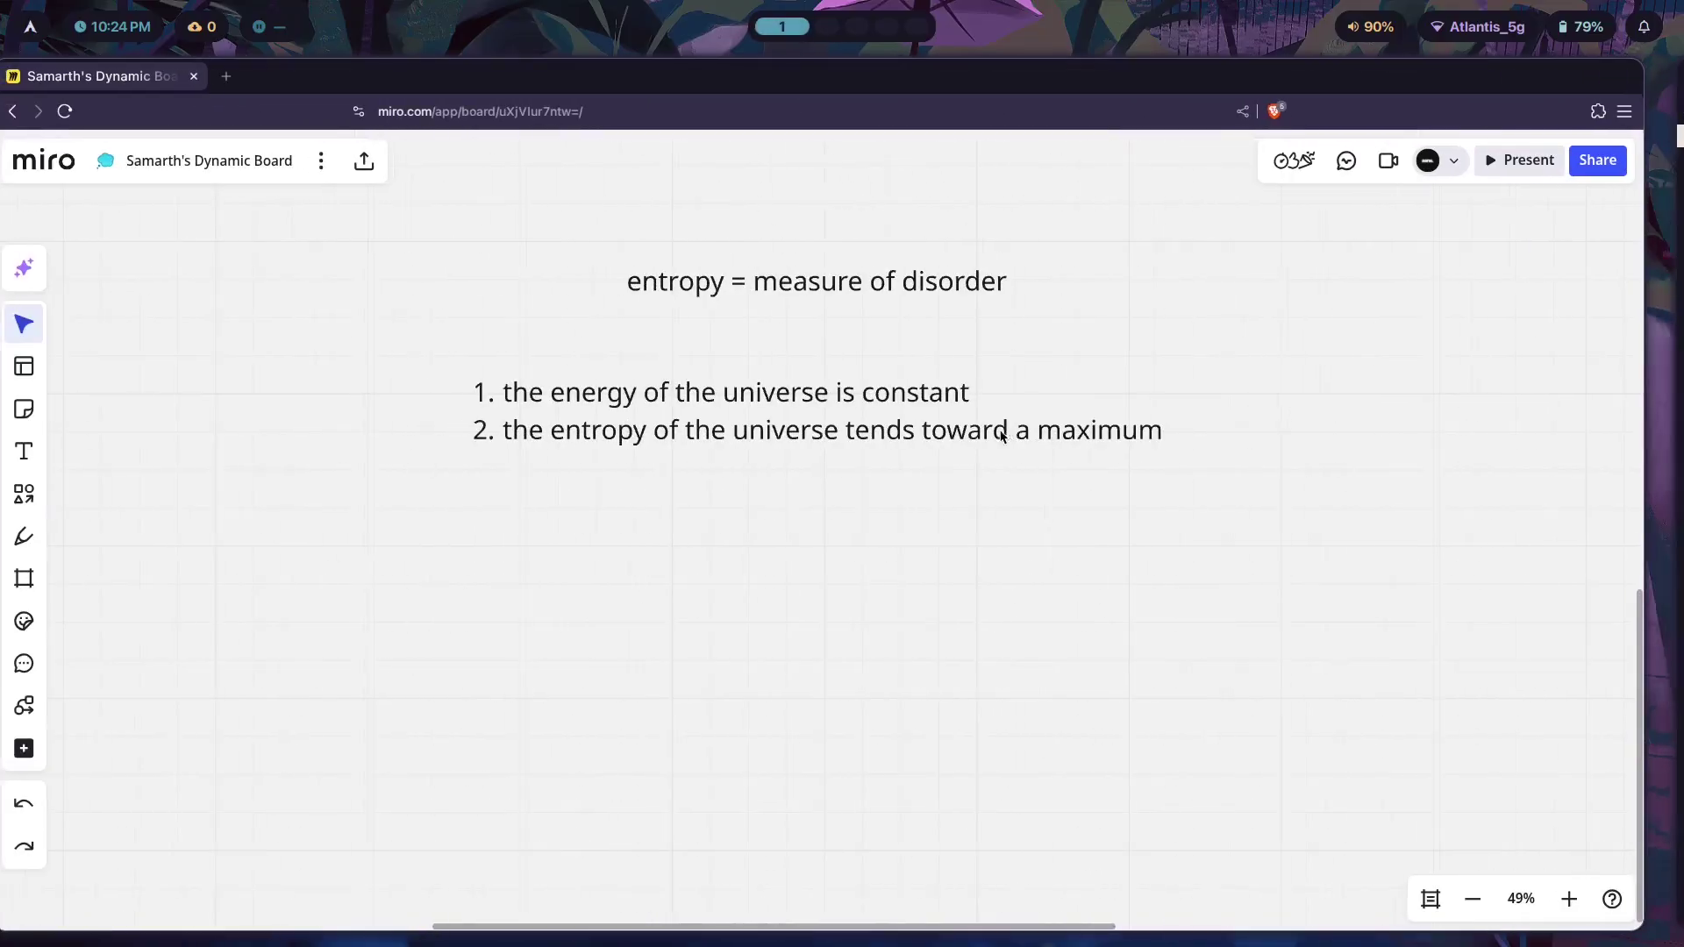
{"action": "scroll", "coordinate": [1140, 482], "scroll_direction": "left", "scroll_amount": 2}
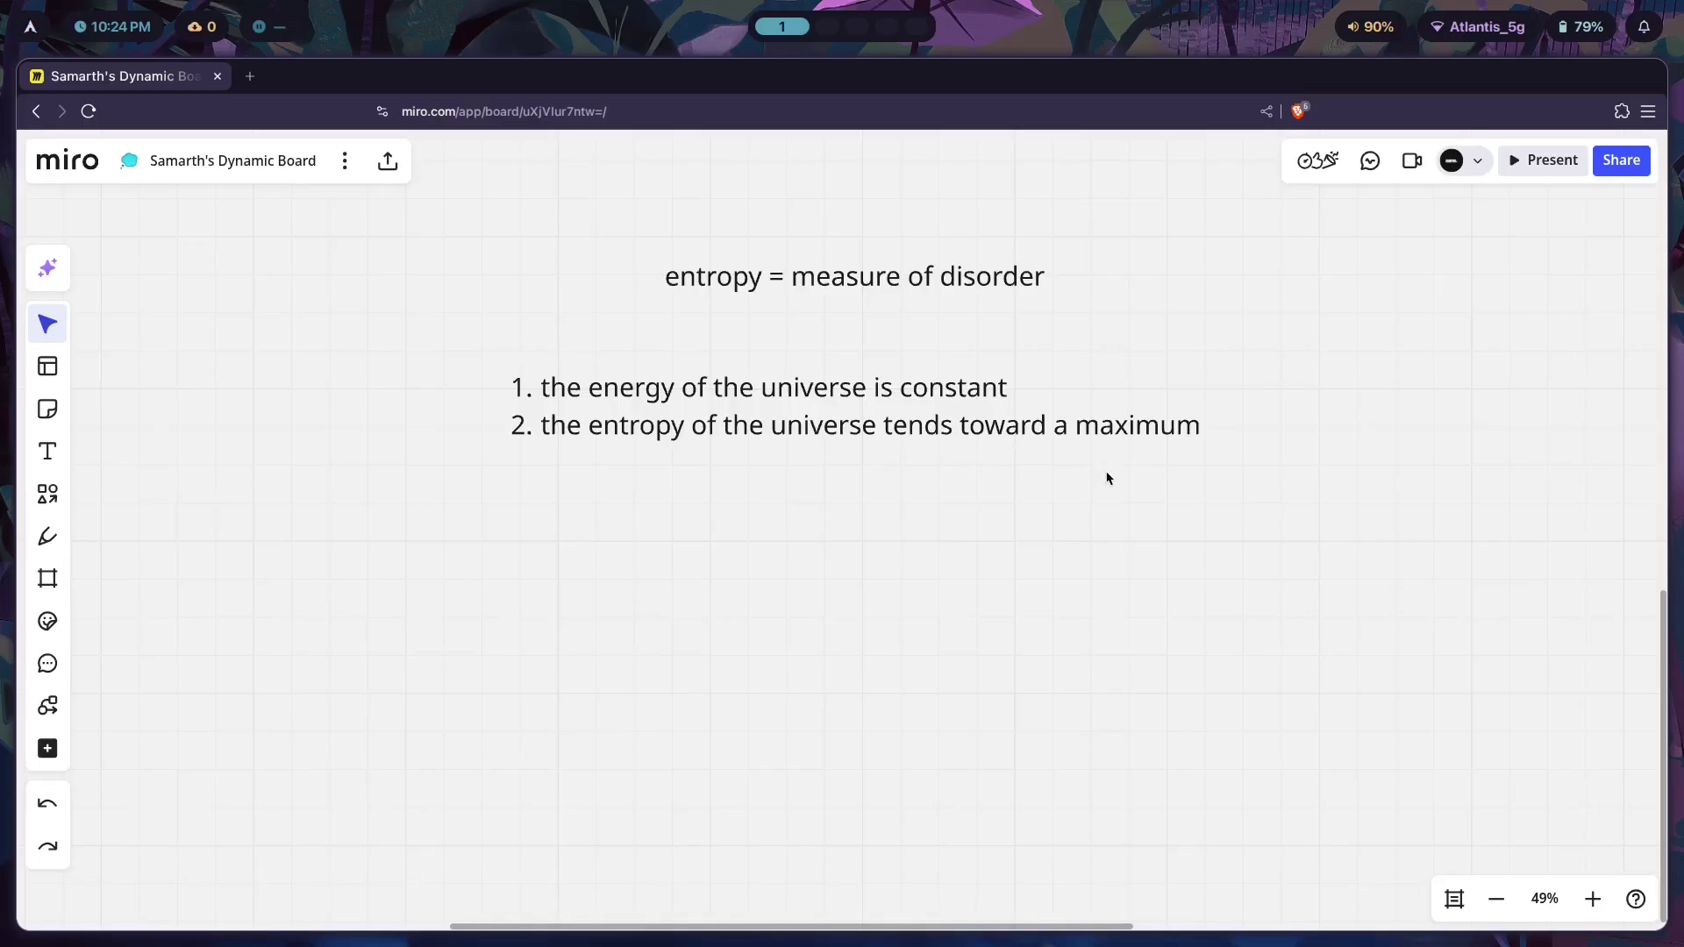
Close the file manager on workspace 2, reopening it once at the home folder before closing it again.
{"action": "key", "text": "super+2"}
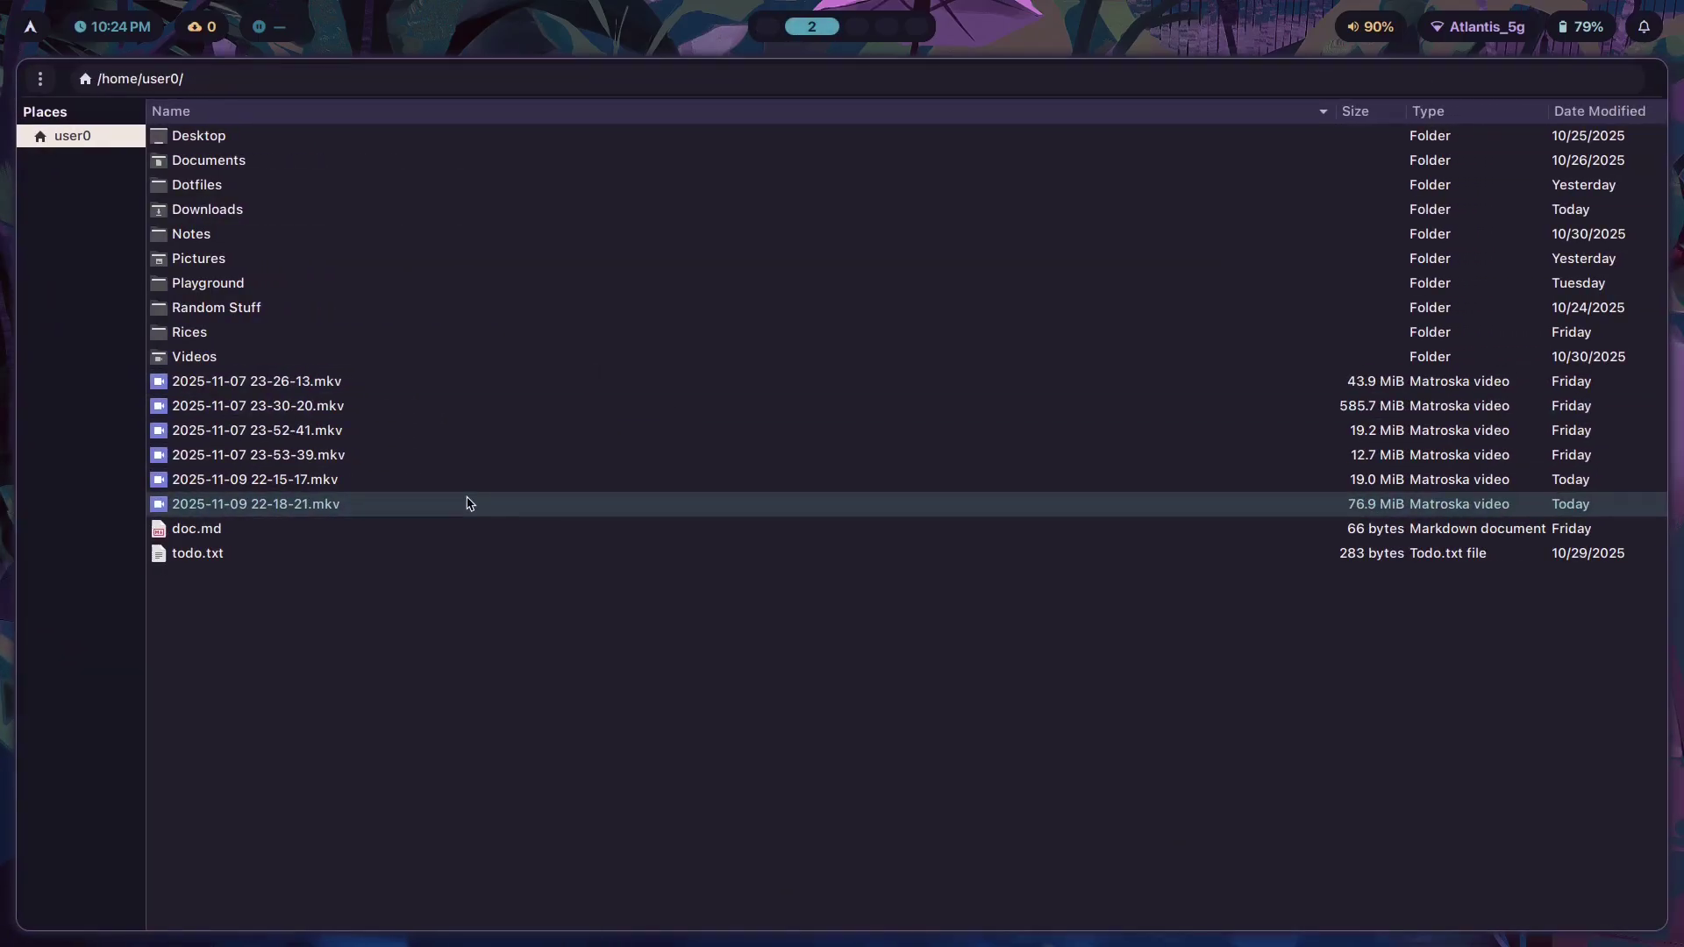
{"action": "key", "text": "super+q"}
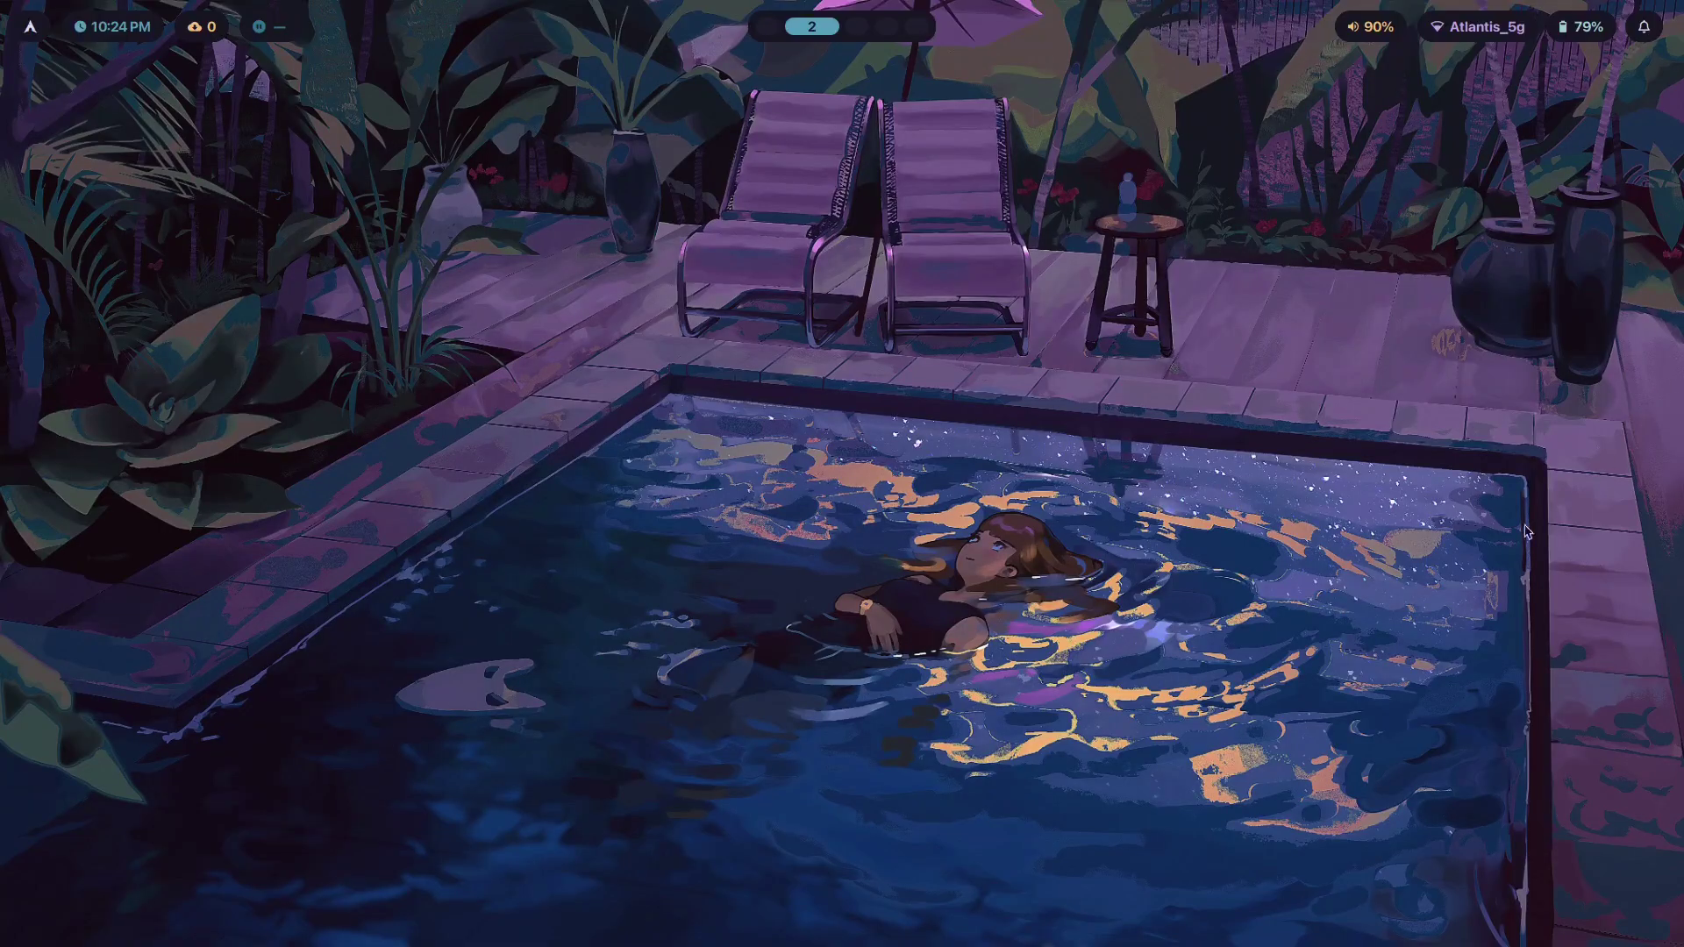
{"action": "key", "text": "super+e"}
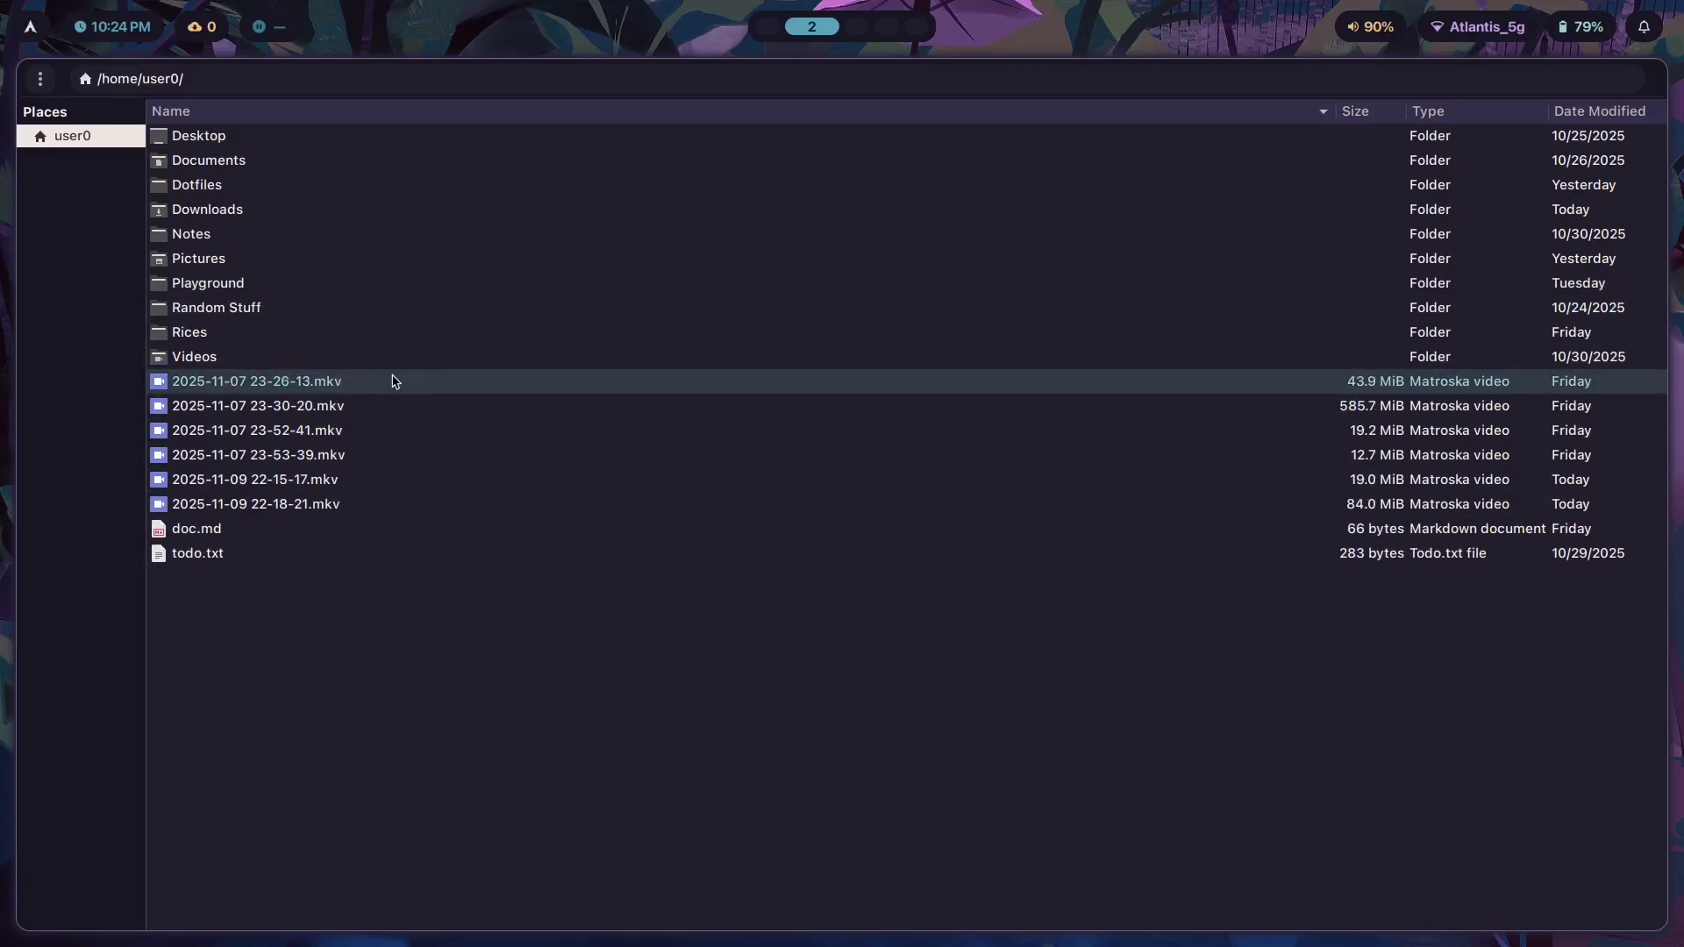
{"action": "key", "text": "super+q"}
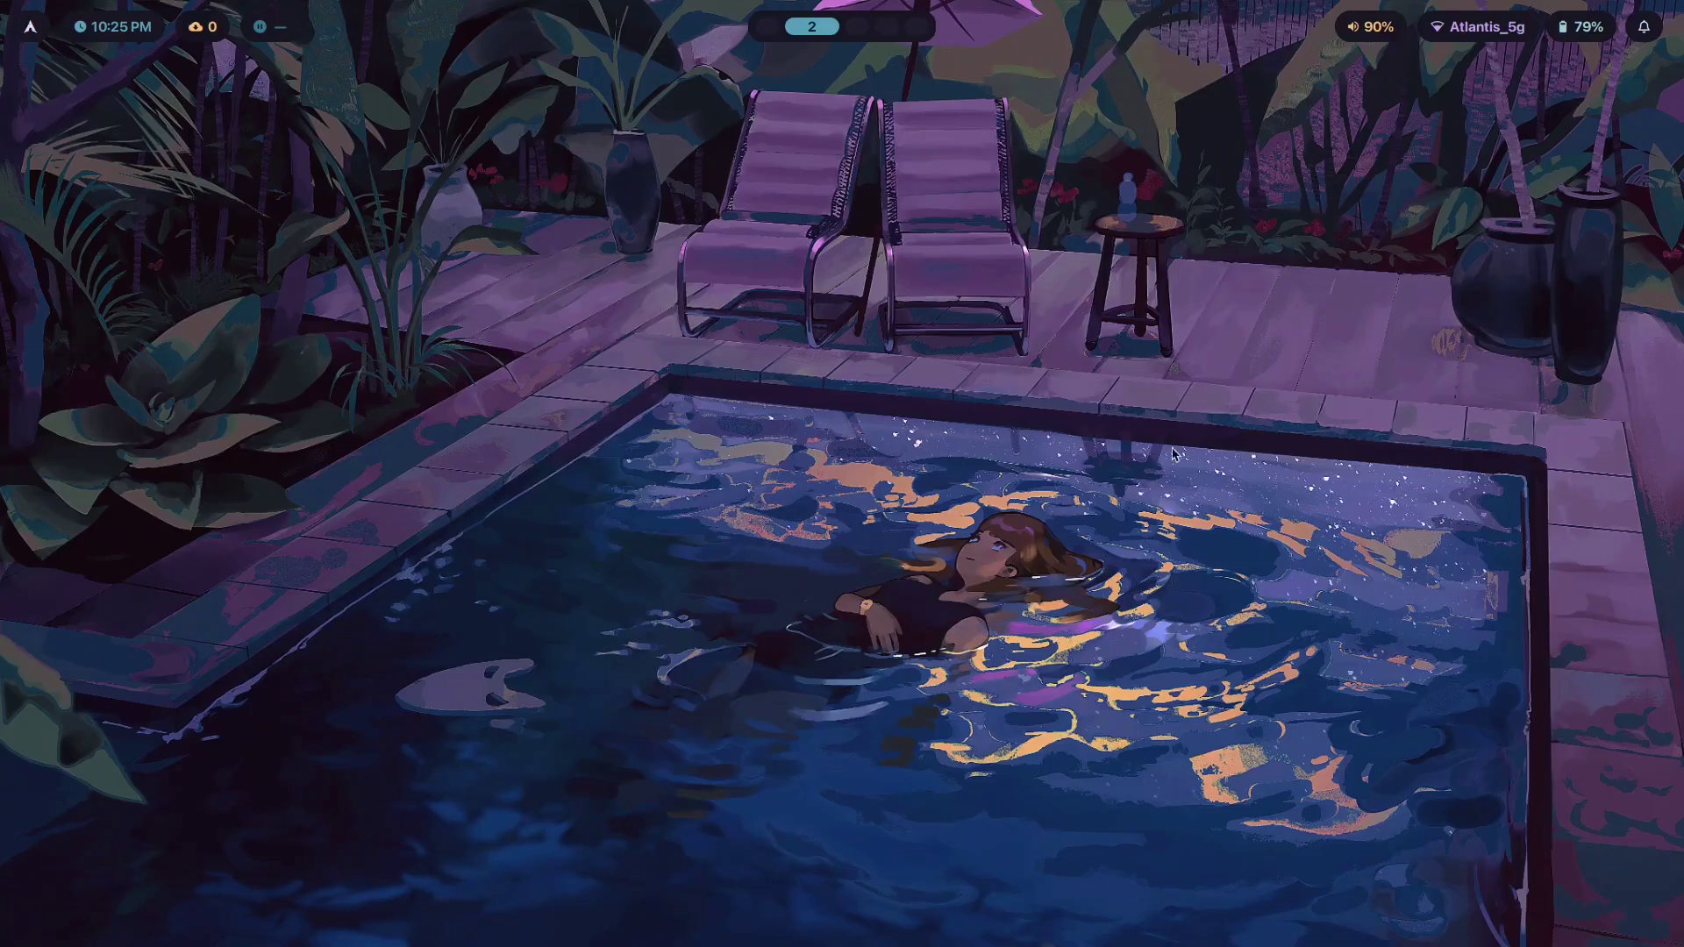
Lock the session and unlock it with the account password.
{"action": "key", "text": "super+l"}
{"action": "type", "text": "•••••••••"}
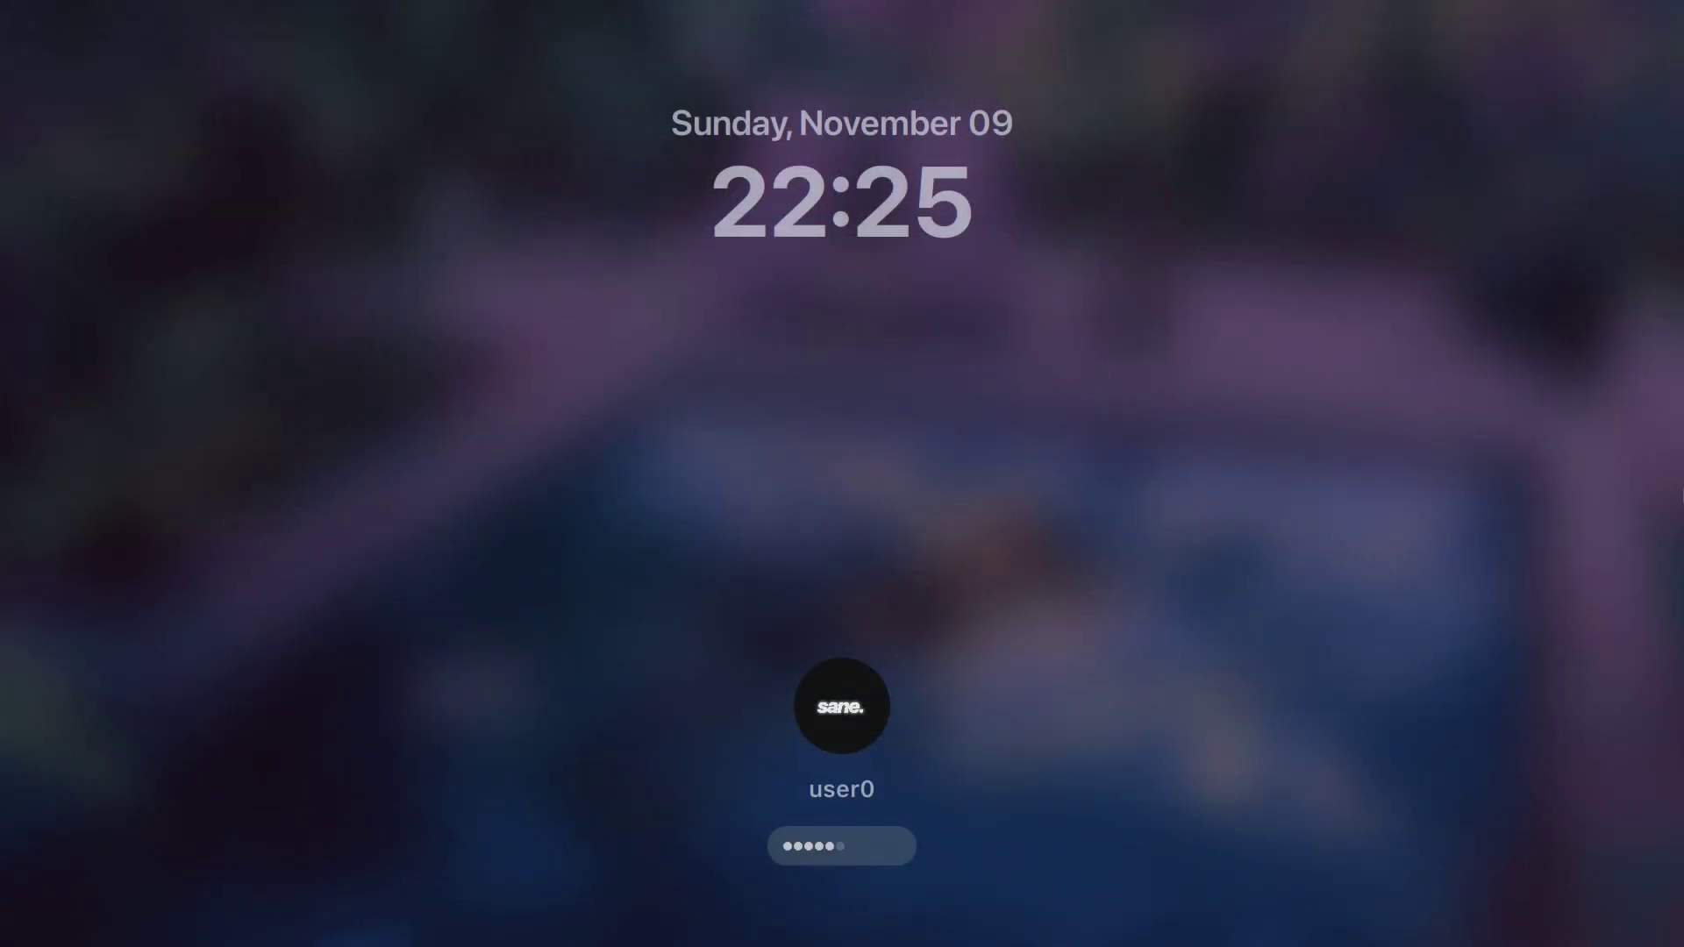
{"action": "key", "text": "Return"}
Show the Overwatch notification and quick-settings panel over the empty workspace, and dismiss it.
{"action": "key", "text": "super+n"}
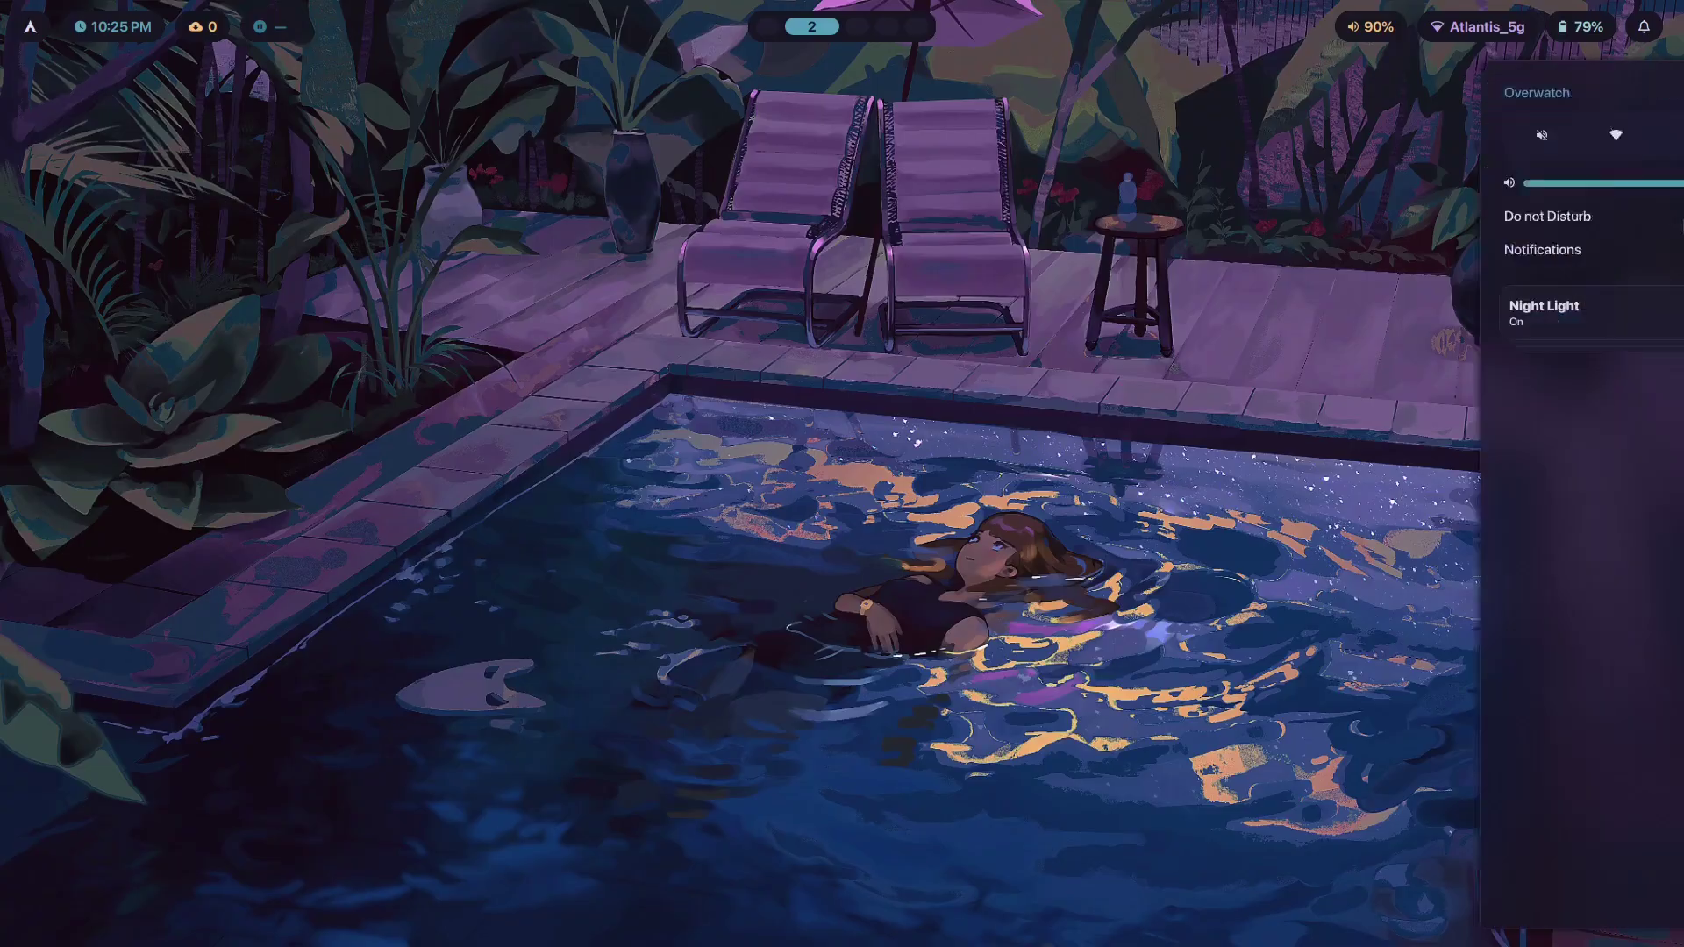
{"action": "key", "text": "super+n"}
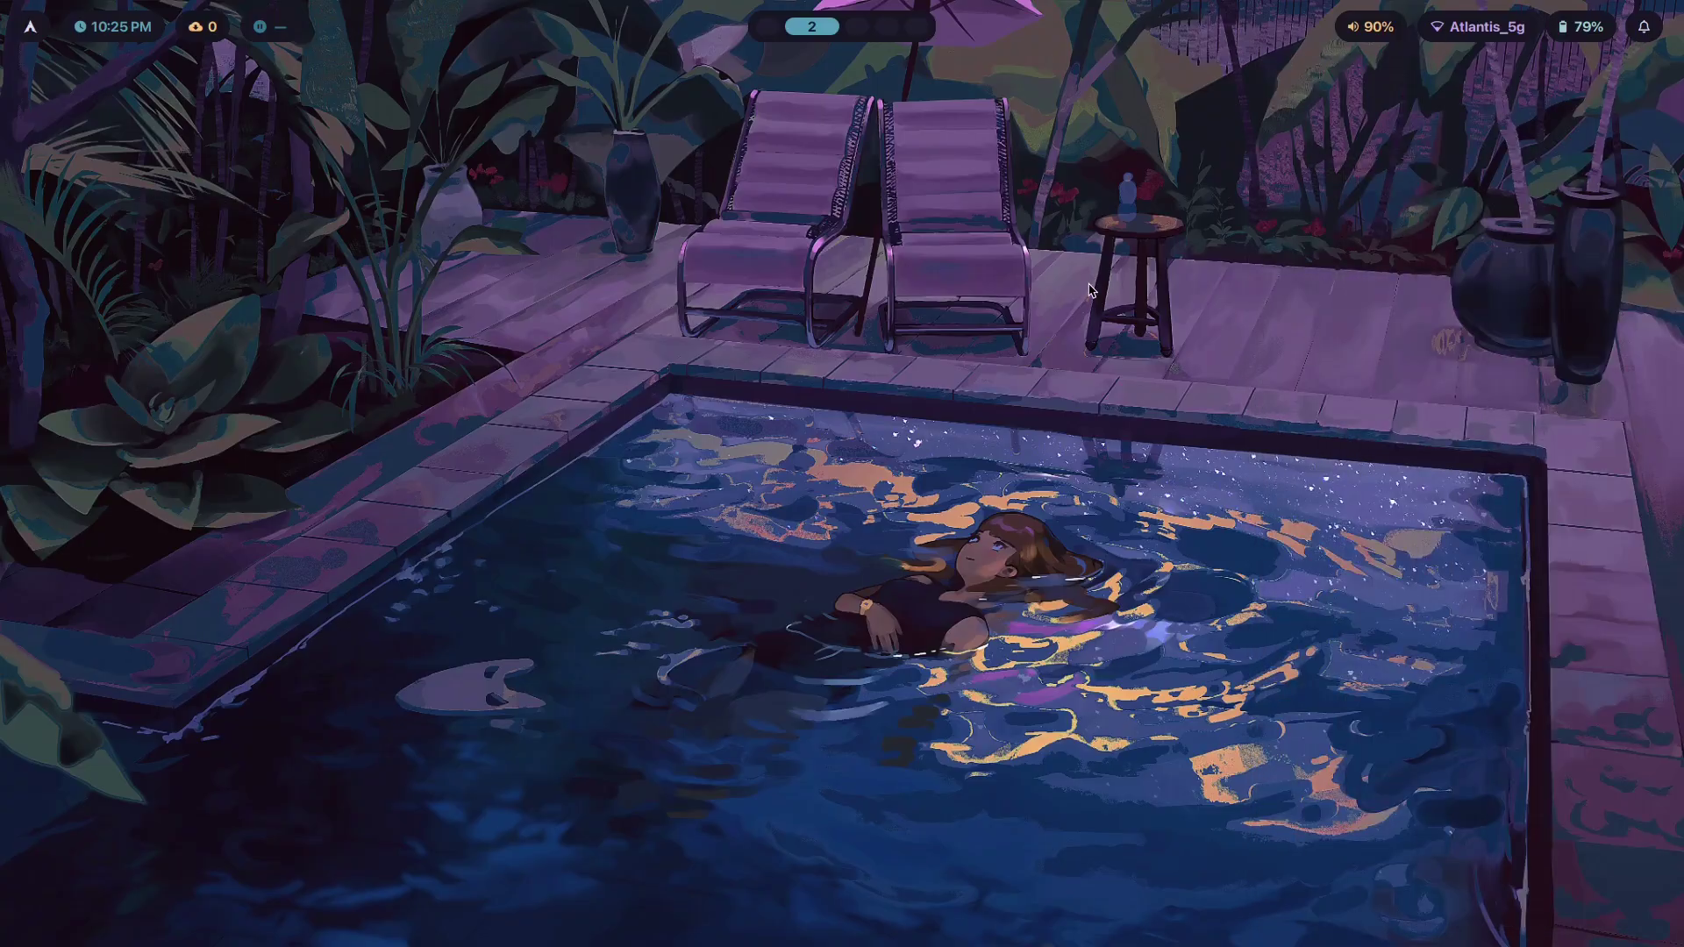
{"action": "key", "text": "super+BackSpace"}
{"action": "key", "text": "Escape"}
Open a terminal on workspace 2, start Neovim with nvim and quit it with :q.
{"action": "key", "text": "super+Return"}
{"action": "type", "text": "nvim"}
{"action": "key", "text": "Return"}
{"action": "type", "text": ":q"}
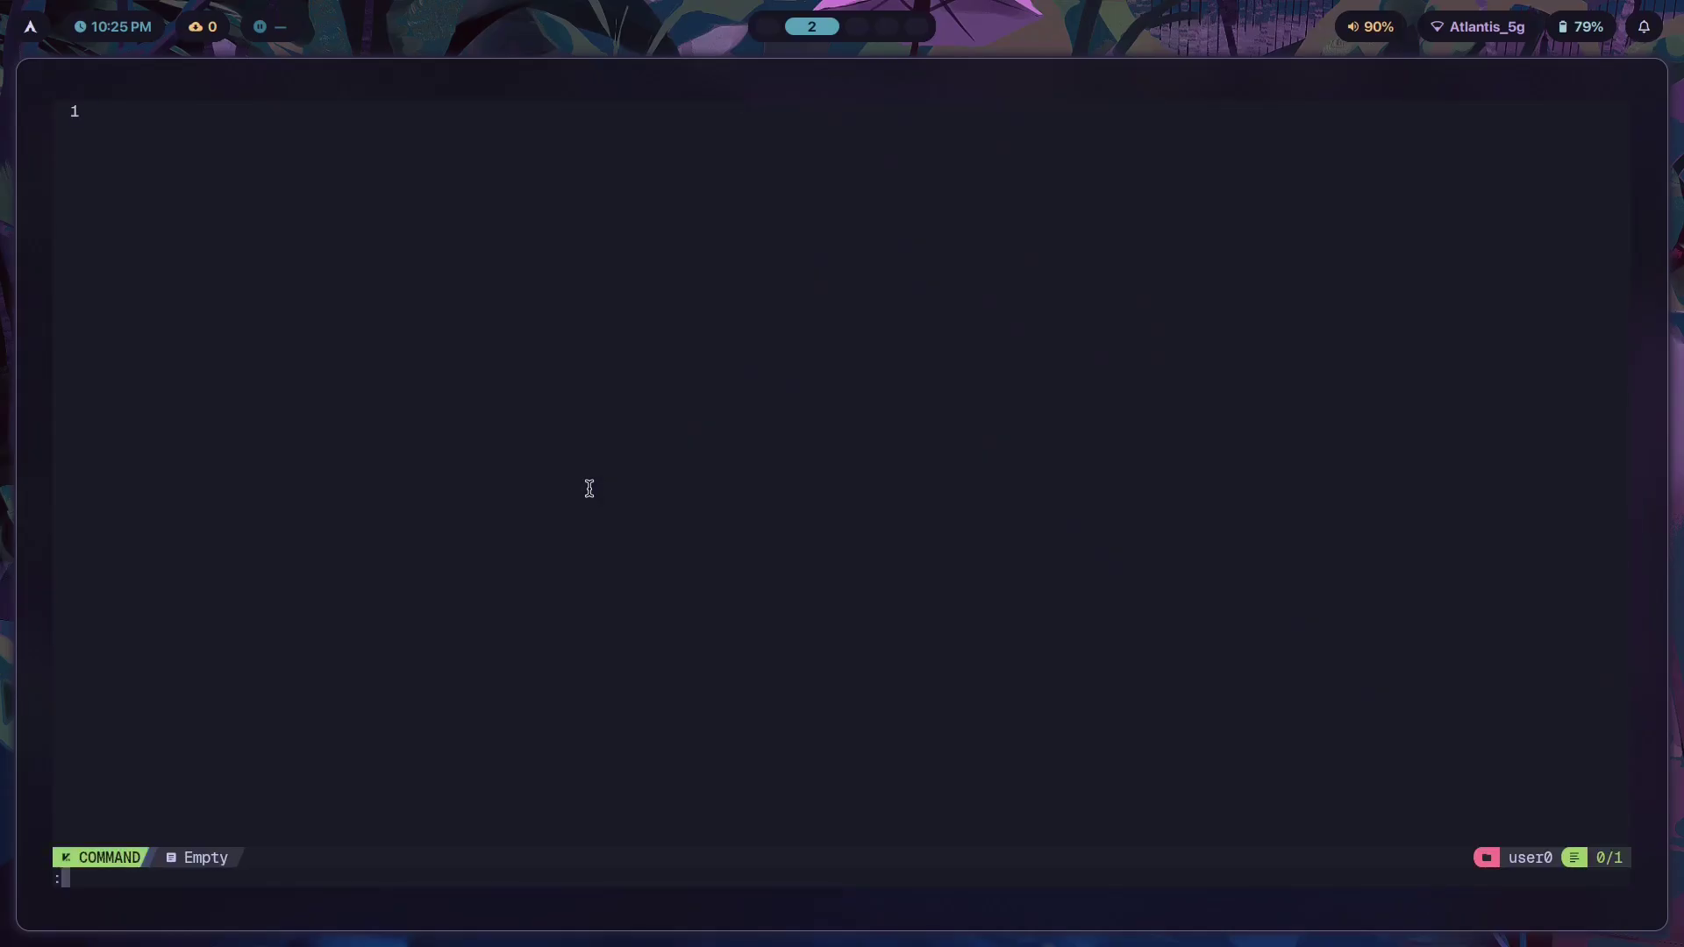
{"action": "key", "text": "Return"}
Run nitch in the terminal to show the system information, then switch to the Miro board on workspace 1 and back.
{"action": "type", "text": "tch"}
{"action": "key", "text": "Return"}
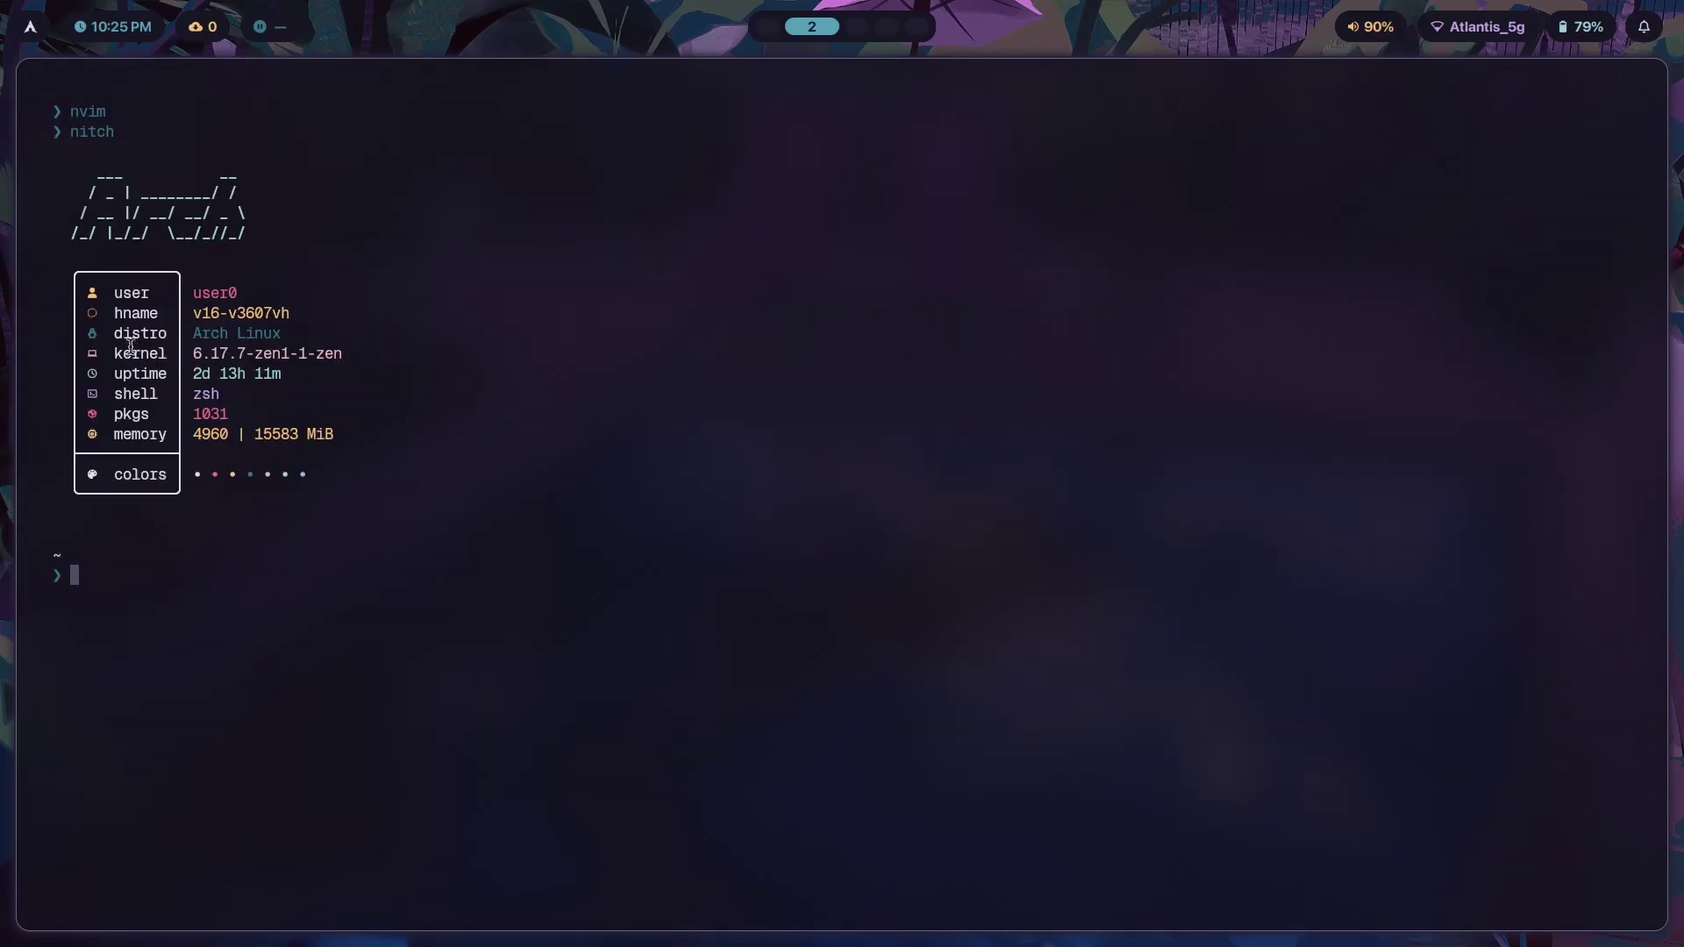
{"action": "key", "text": "super+1"}
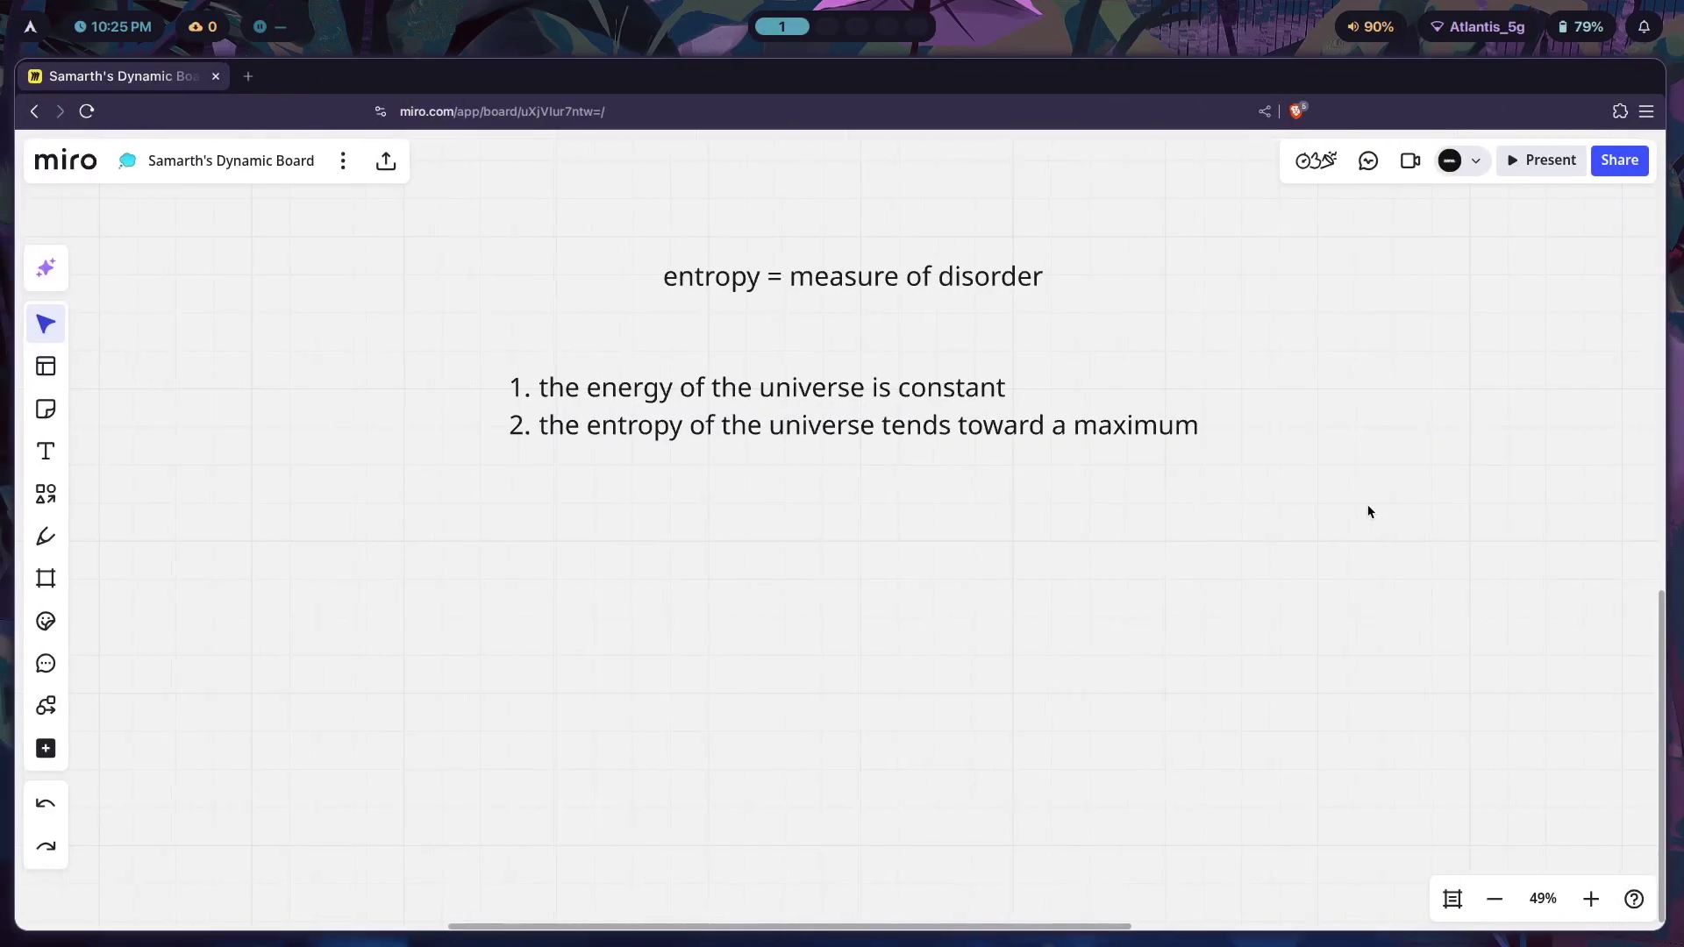
{"action": "key", "text": "super+2"}
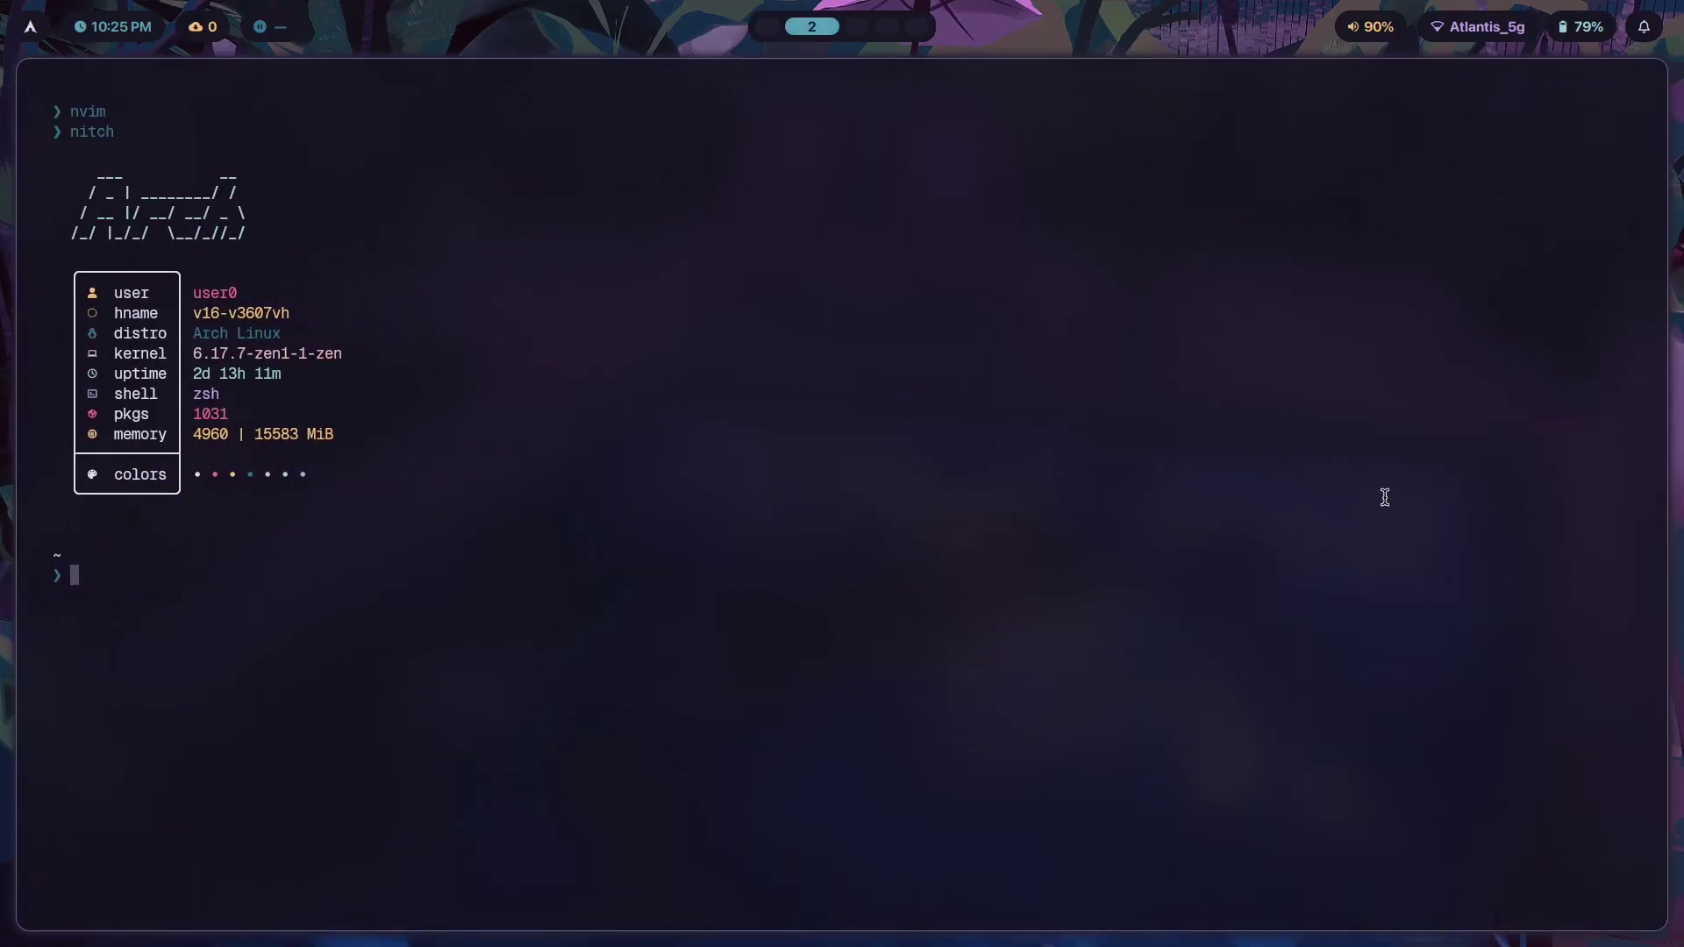
Lock the session again from the terminal workspace and unlock it with the account password.
{"action": "key", "text": "super+l"}
{"action": "type", "text": "**********"}
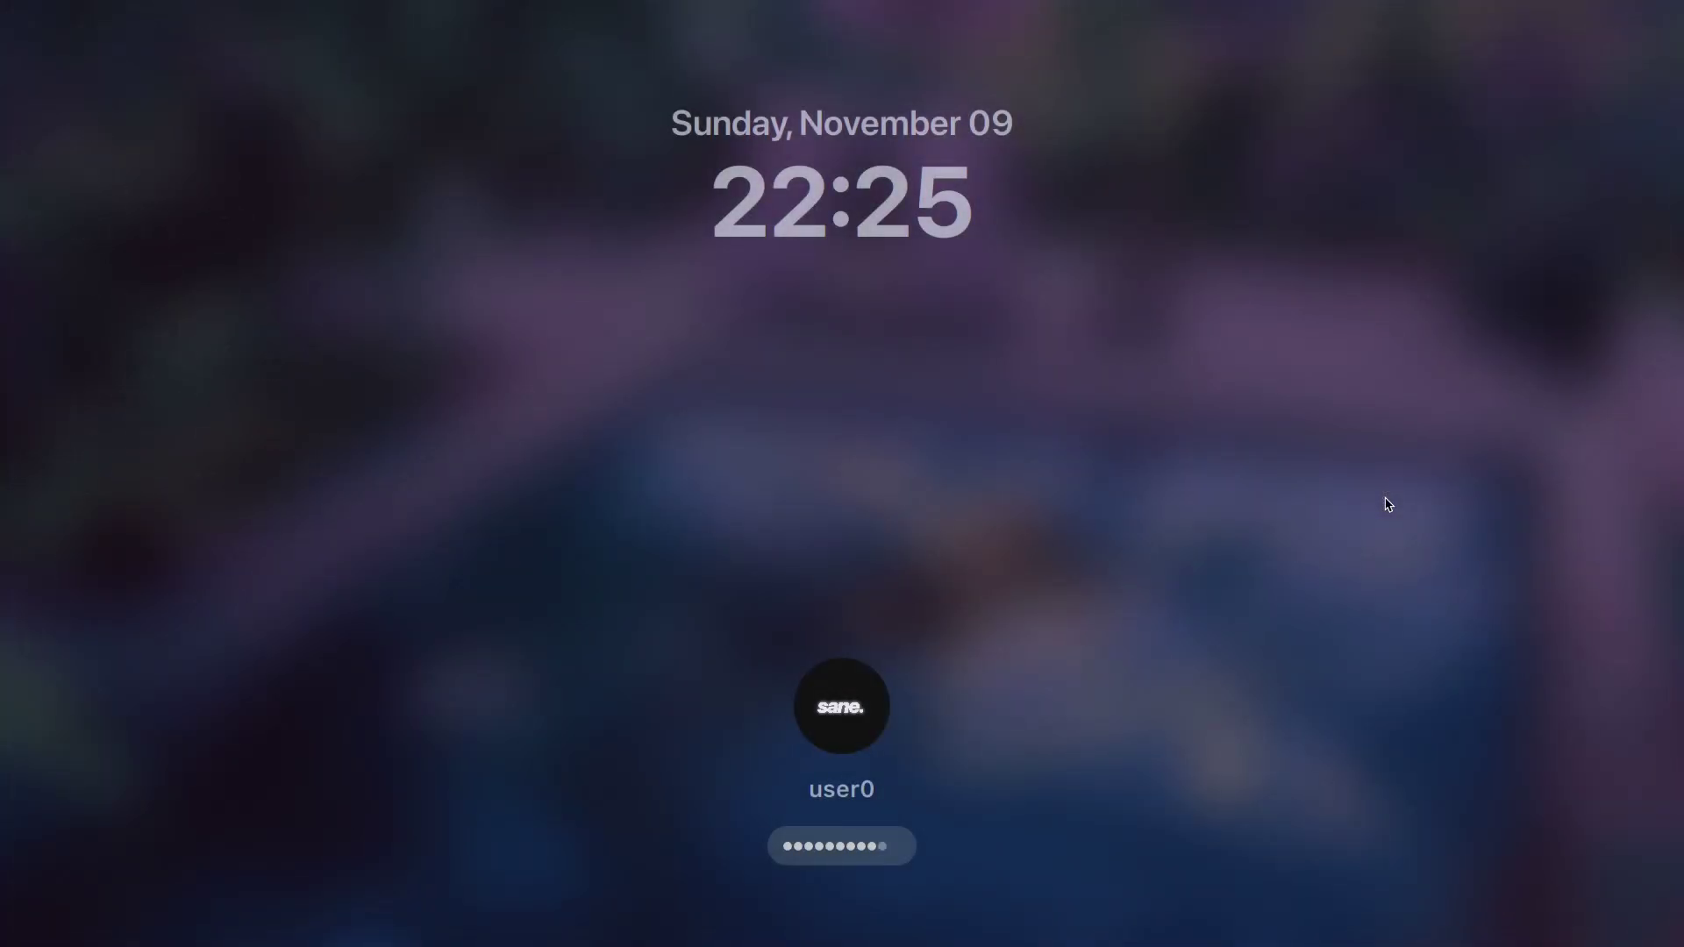
{"action": "key", "text": "Return"}
Show the Overwatch quick-settings panel over the terminal and switch to workspace 3.
{"action": "key", "text": "super+n"}
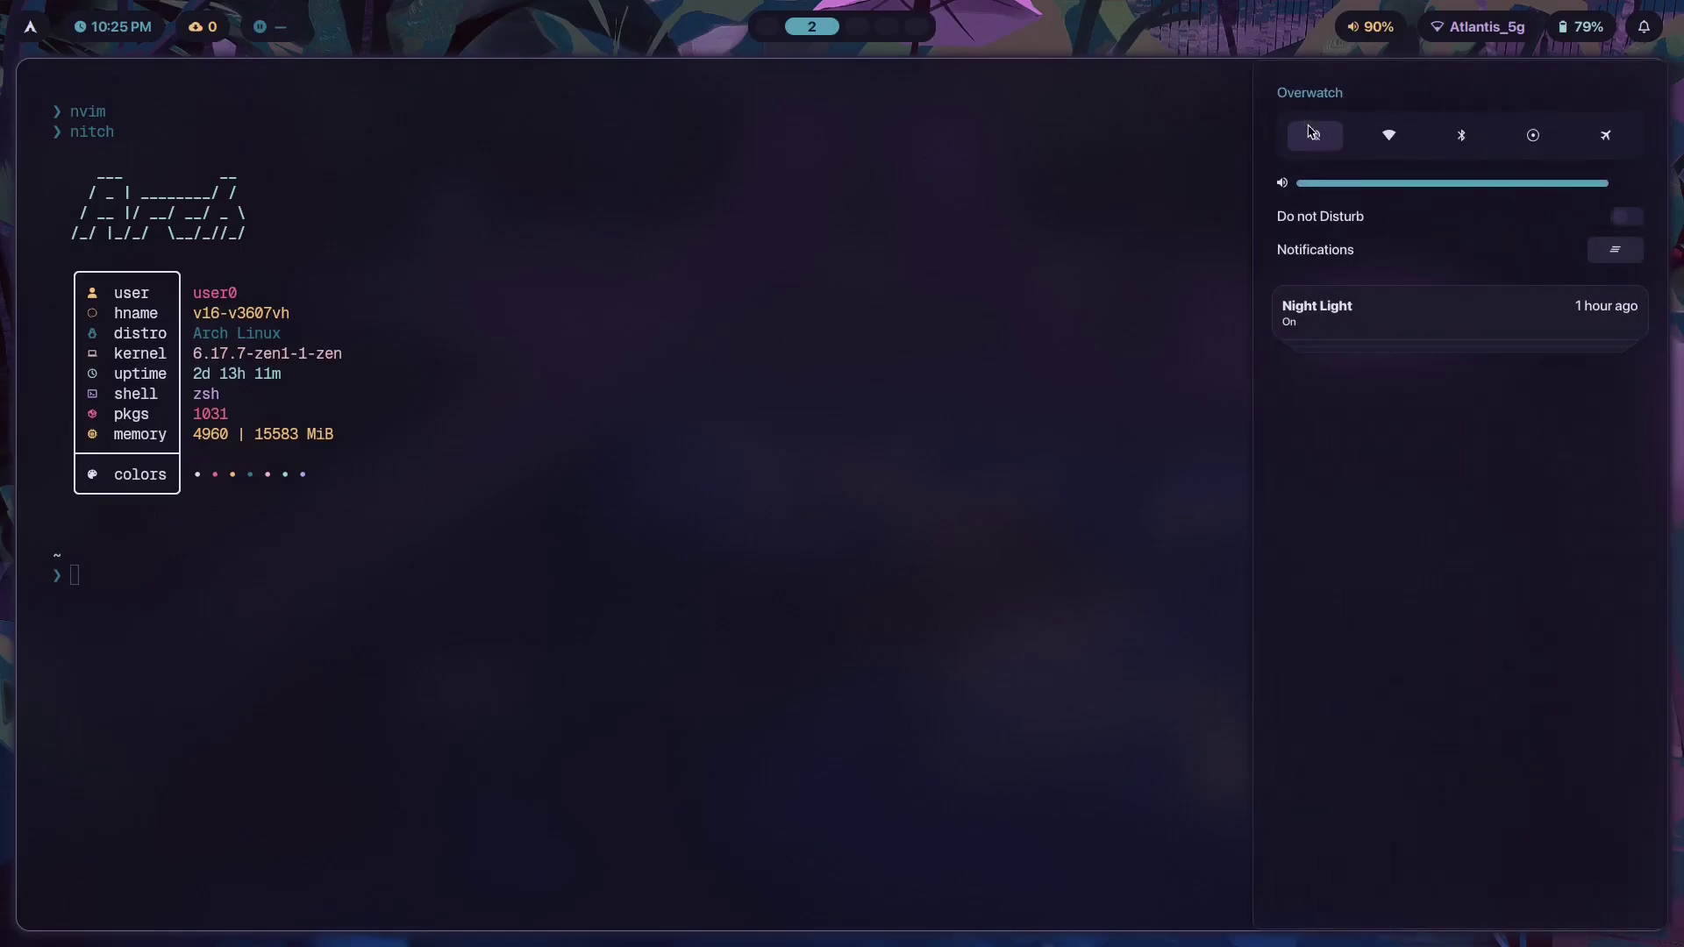
{"action": "key", "text": "super+3"}
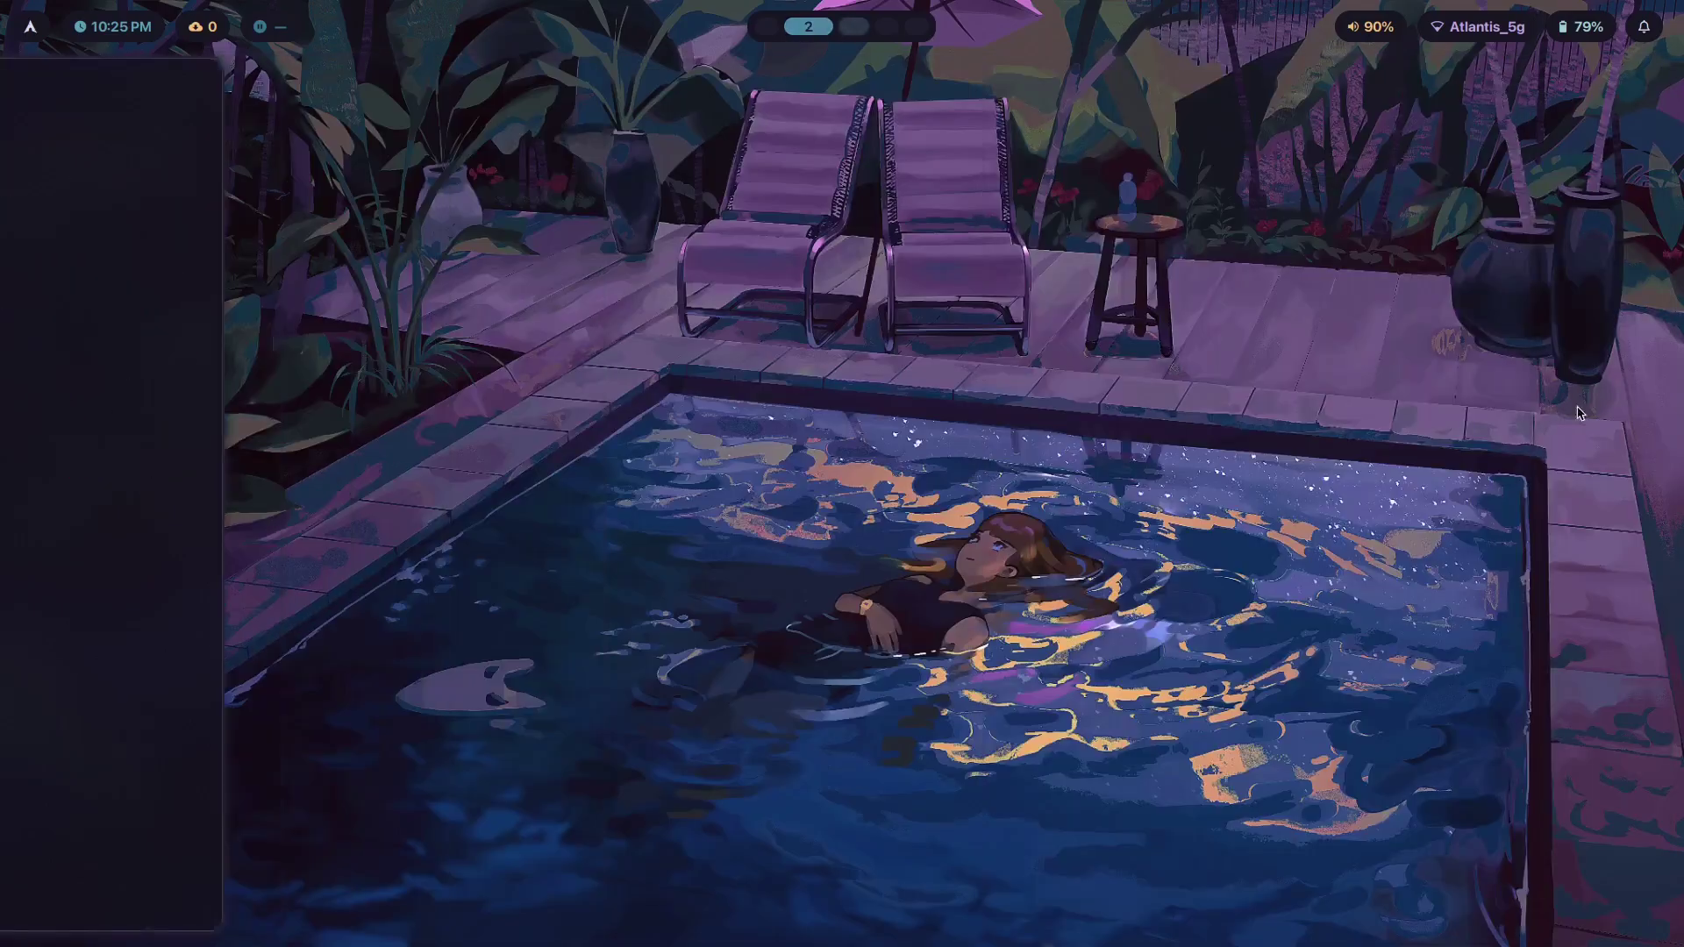
Show and hide the quick-settings panel several times over the empty workspace 3.
{"action": "key", "text": "super+n"}
{"action": "key", "text": "super+n"}
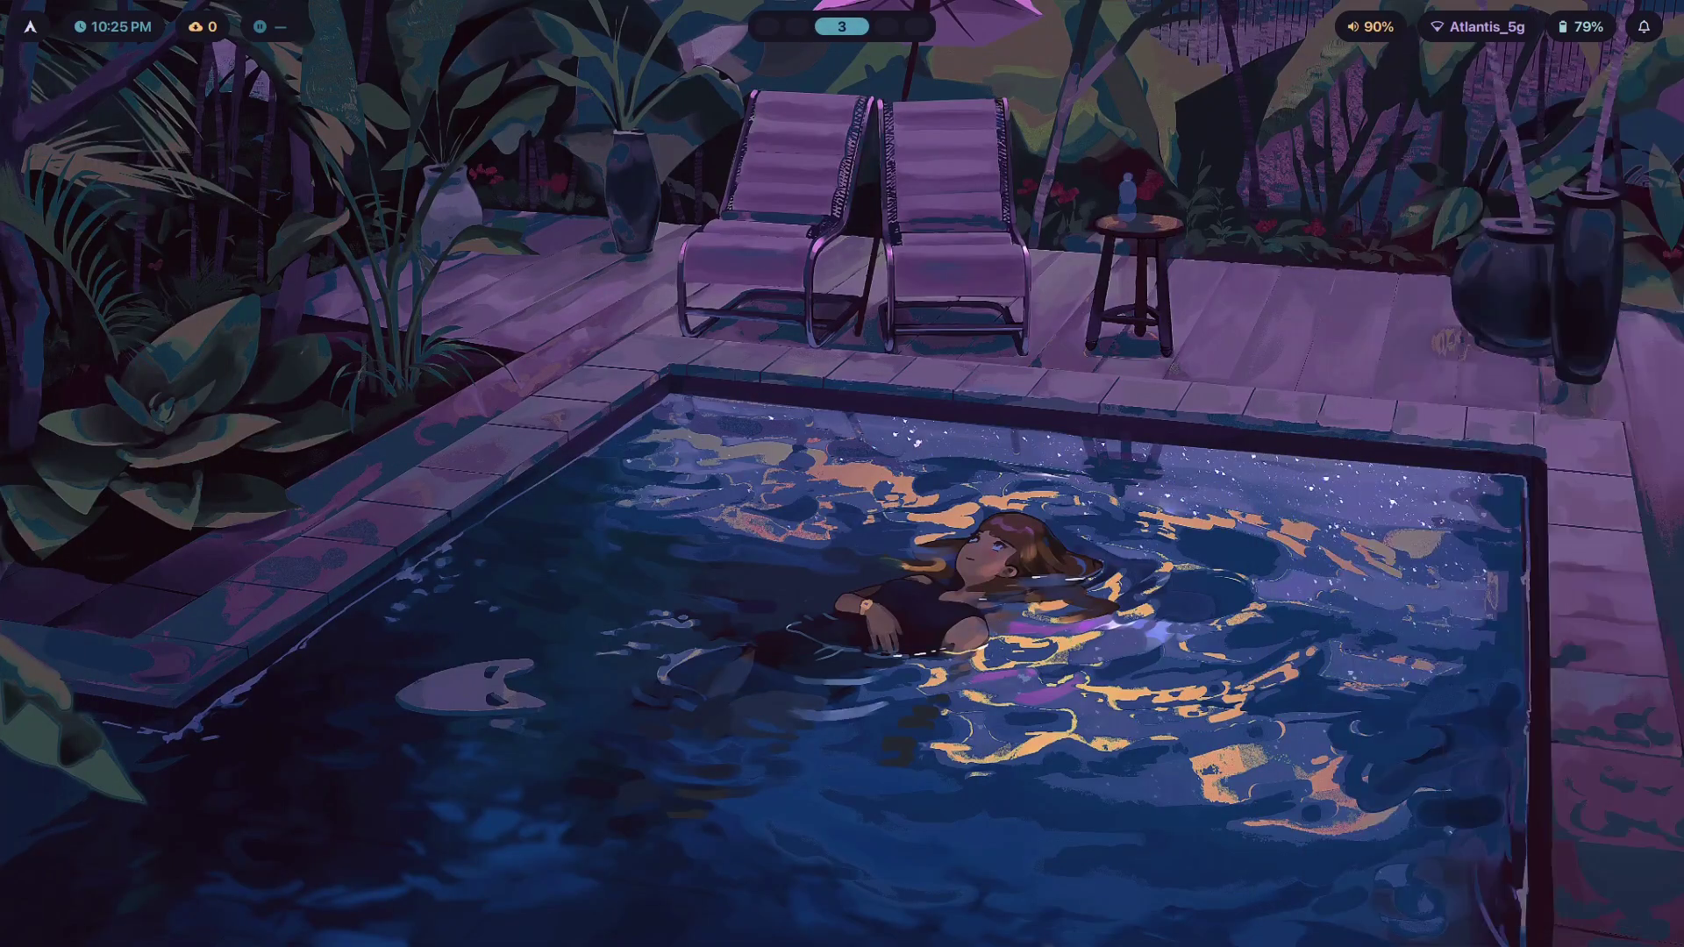
{"action": "key", "text": "super+n"}
{"action": "key", "text": "super+n"}
{"action": "key", "text": "super+n"}
{"action": "key", "text": "super+n"}
Return to the terminal on workspace 2 and apply the e-ink theme to the system.
{"action": "key", "text": "super+2"}
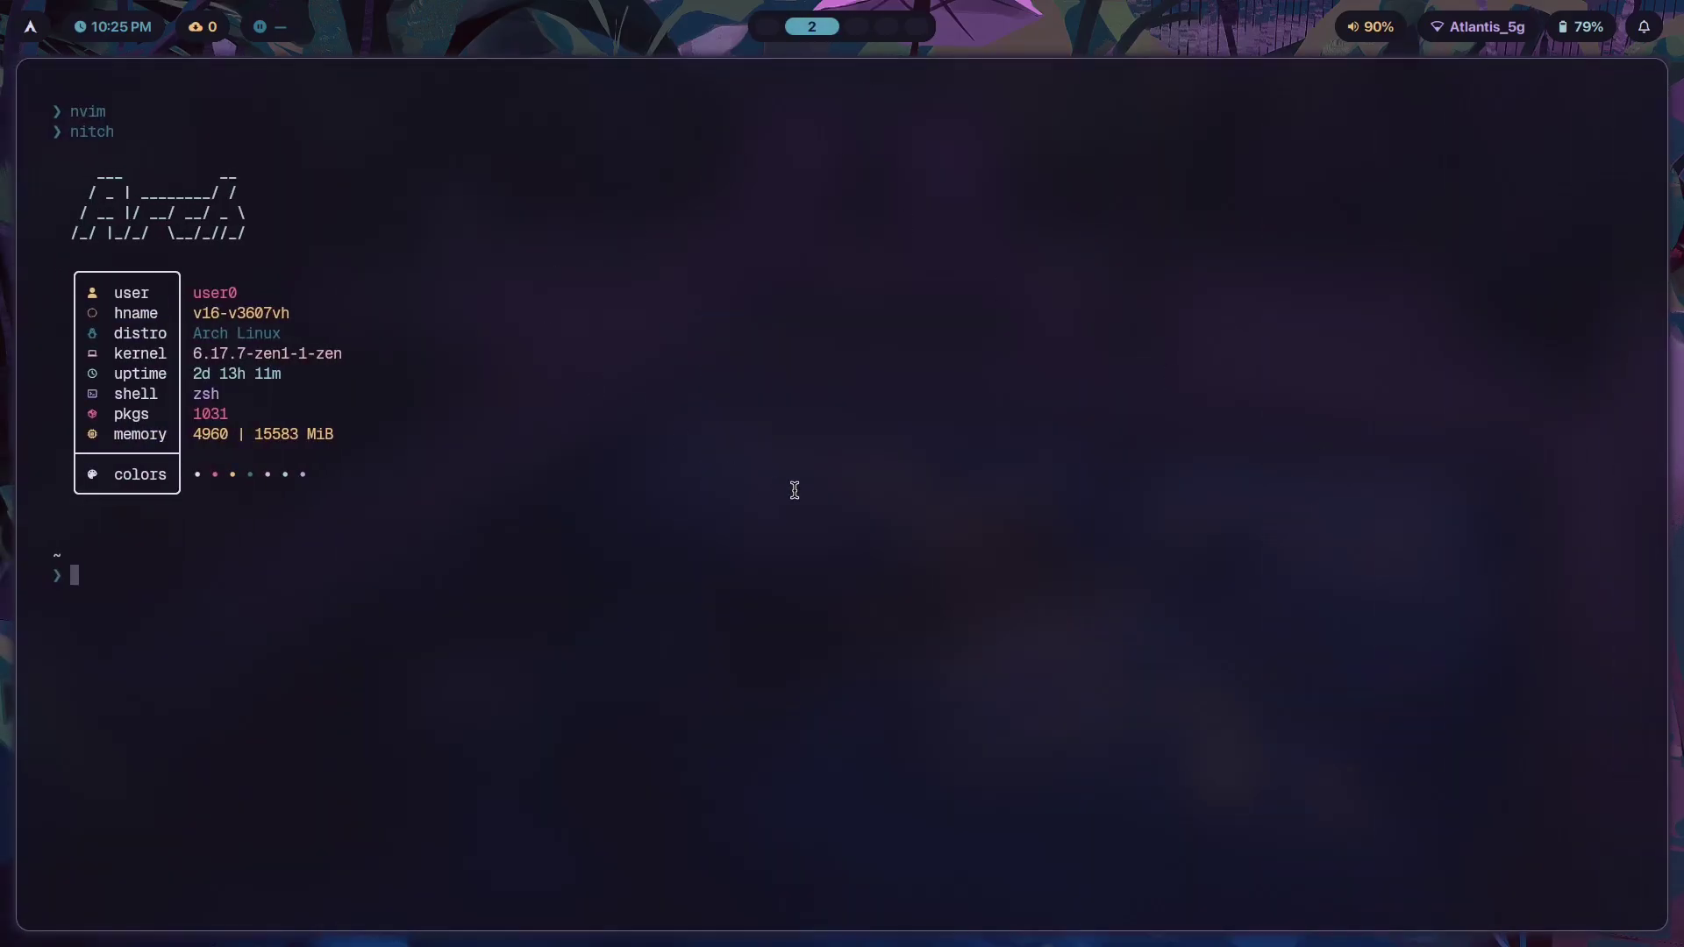
{"action": "key", "text": "super+t"}
{"action": "key", "text": "Down"}
{"action": "key", "text": "Return"}
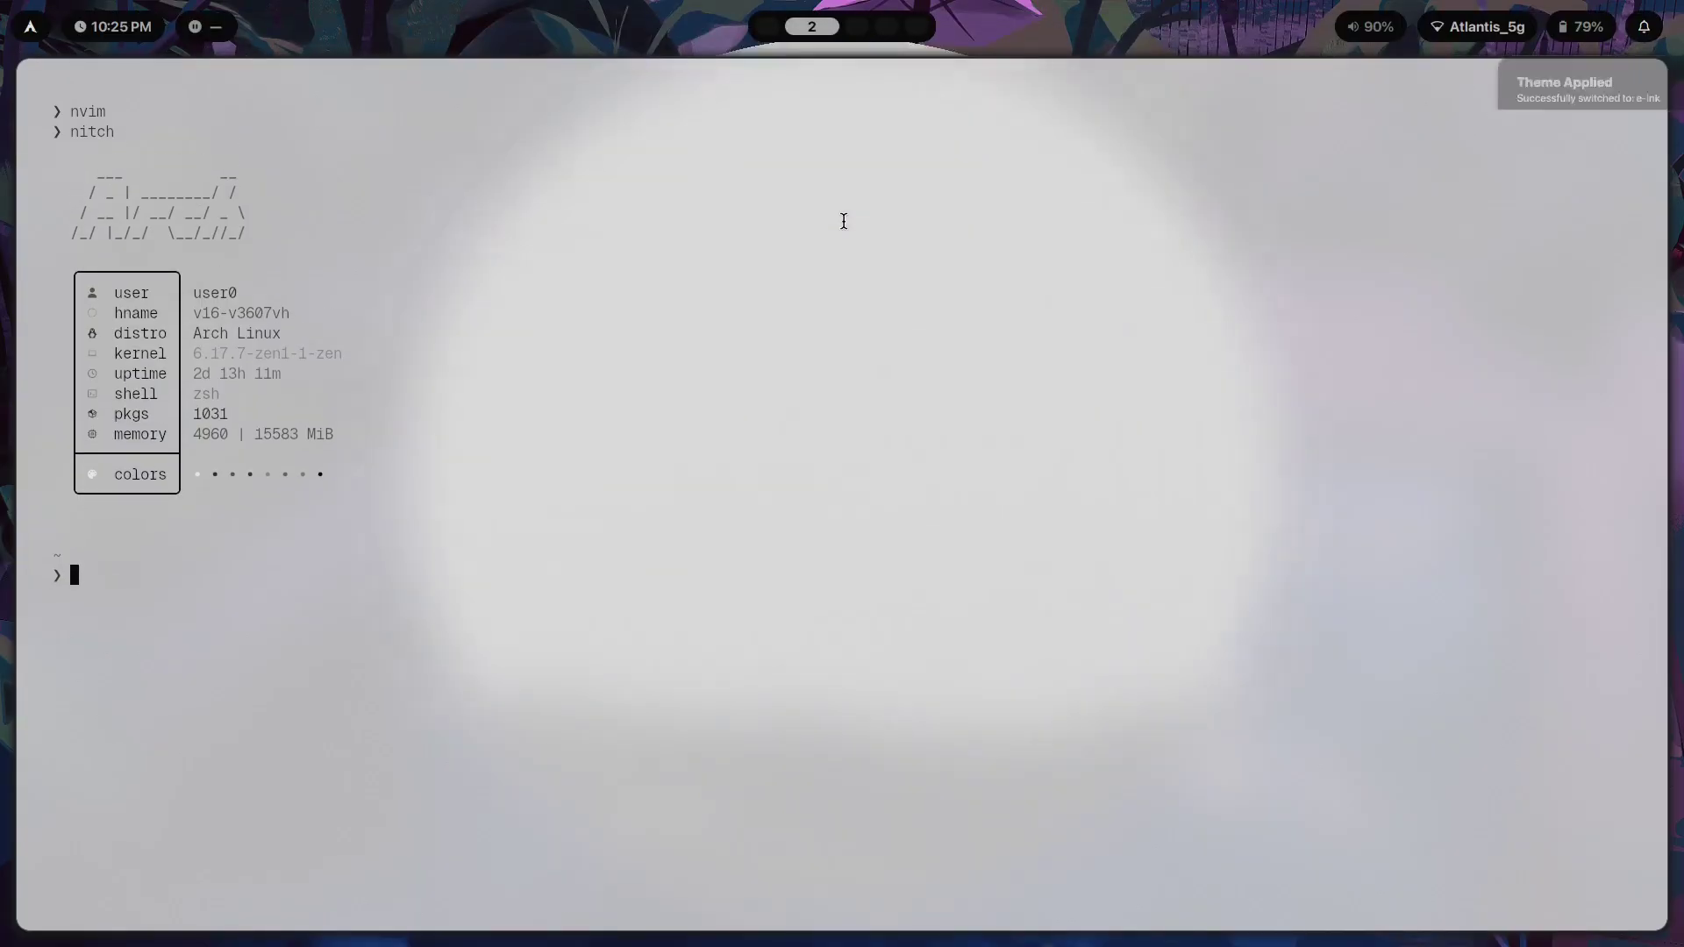
Switch the system theme to noir.
{"action": "key", "text": "super+t"}
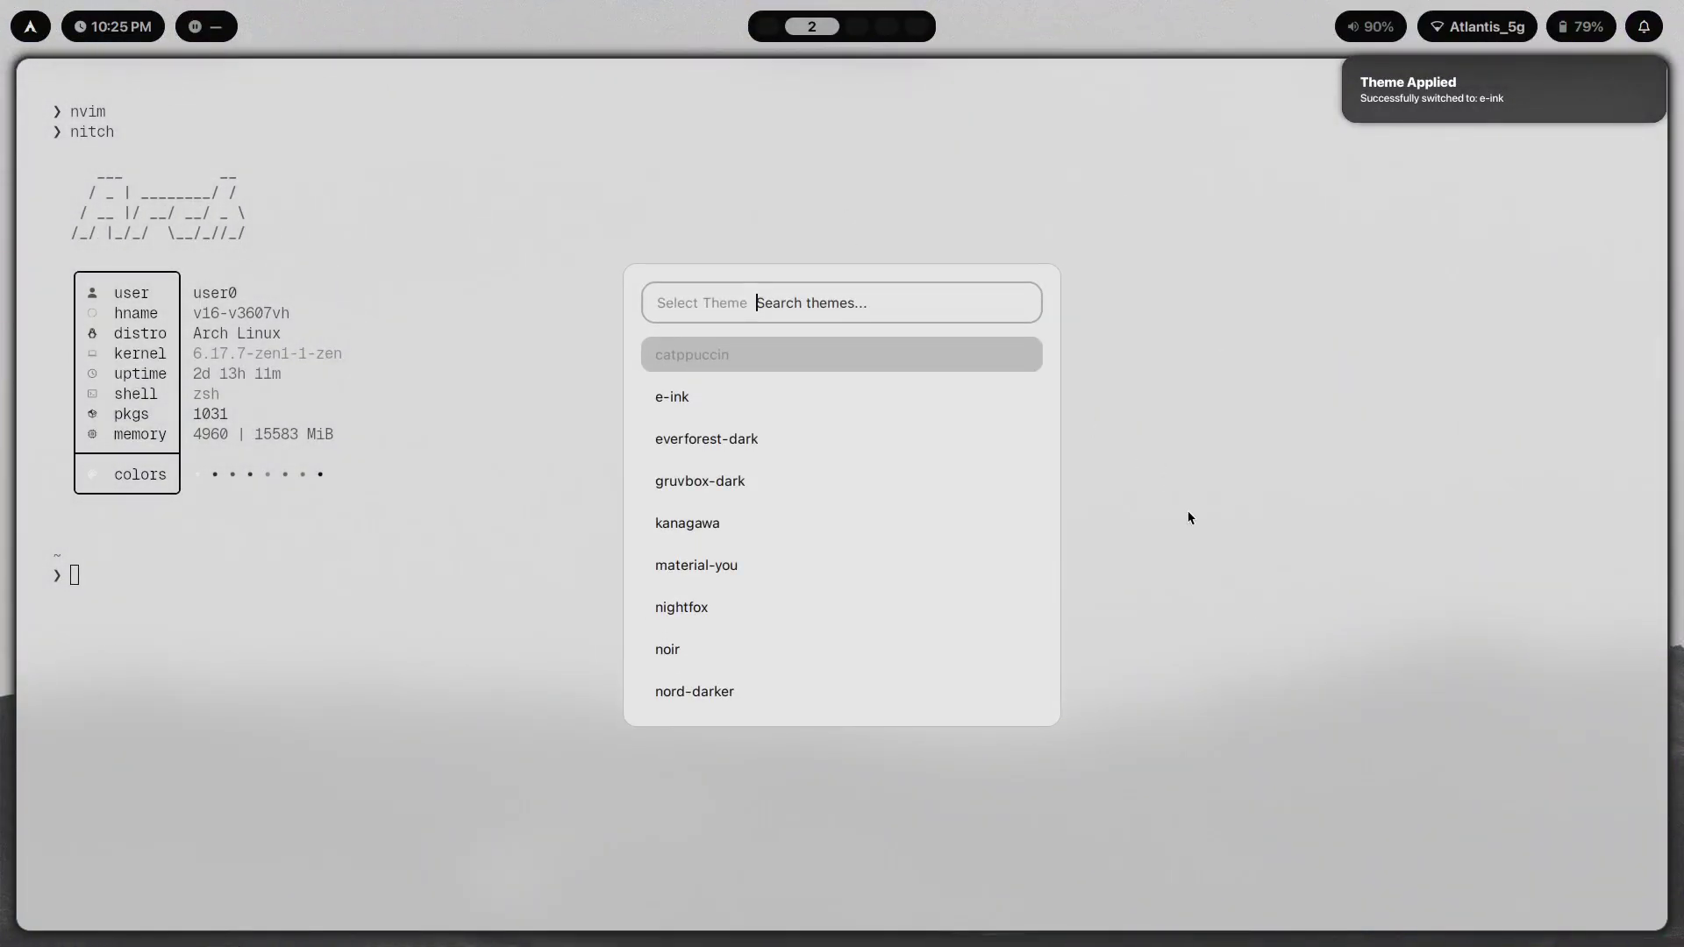
{"action": "key", "text": "Down"}
{"action": "key", "text": "Down"}
{"action": "key", "text": "Down"}
{"action": "key", "text": "Down"}
{"action": "key", "text": "Down"}
{"action": "key", "text": "Down"}
{"action": "key", "text": "Down"}
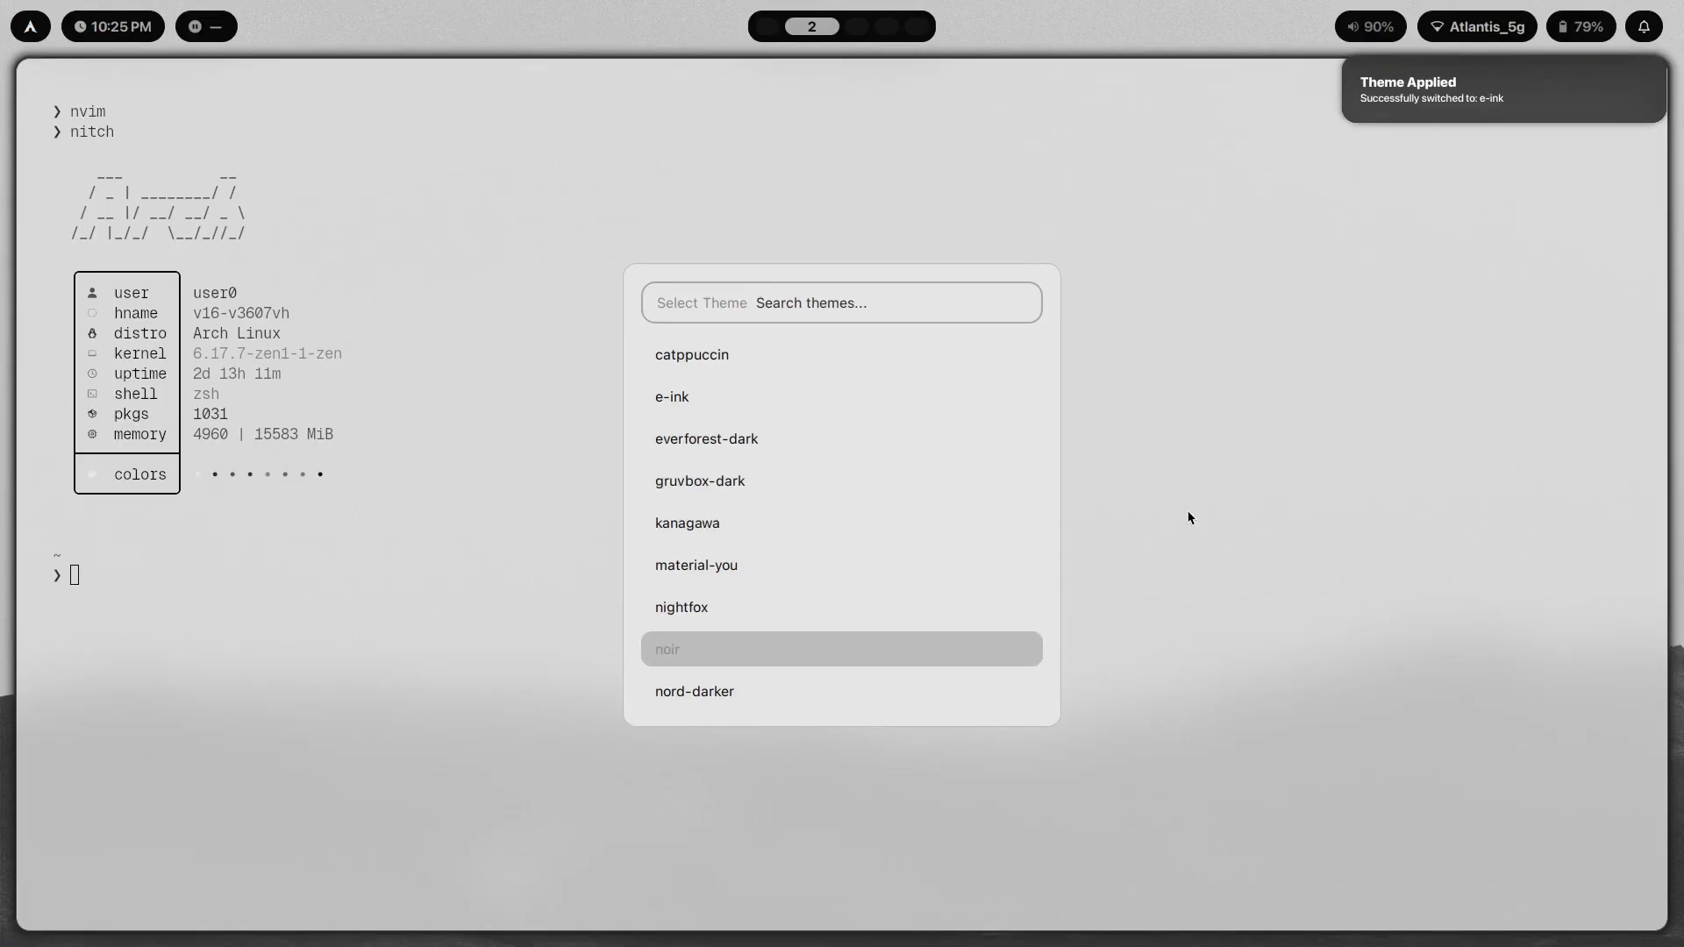
{"action": "key", "text": "Return"}
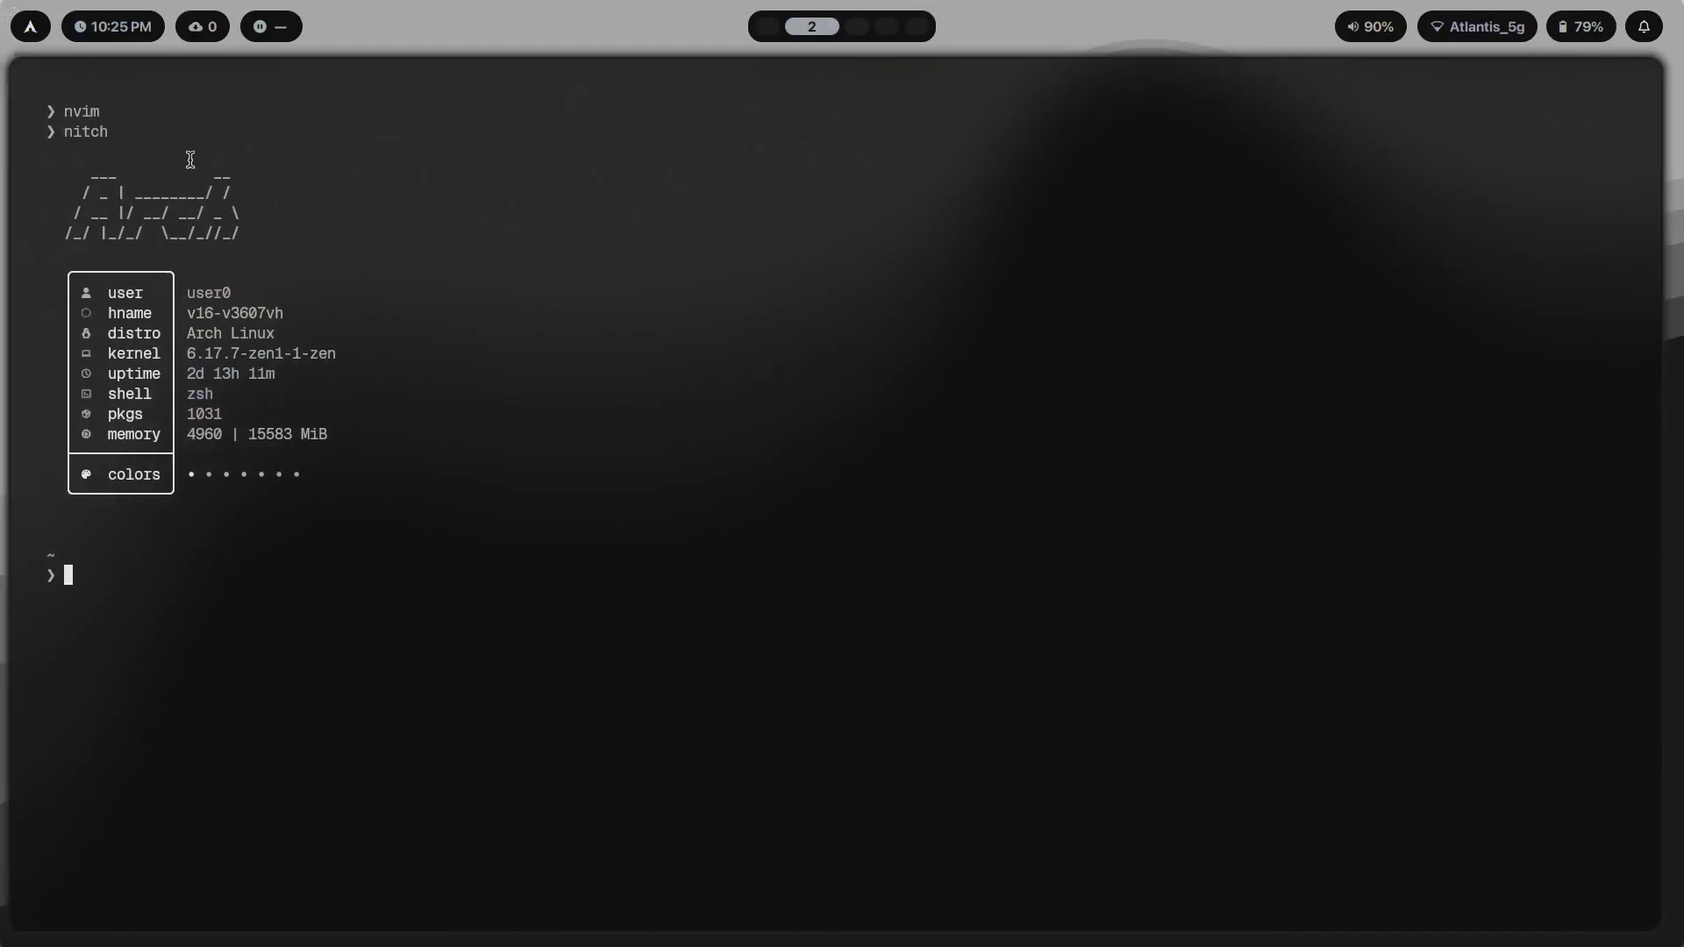
Launch VSCodium - Wayland beside the terminal and place the cursor below the code in settings.json.
{"action": "key", "text": "super+space"}
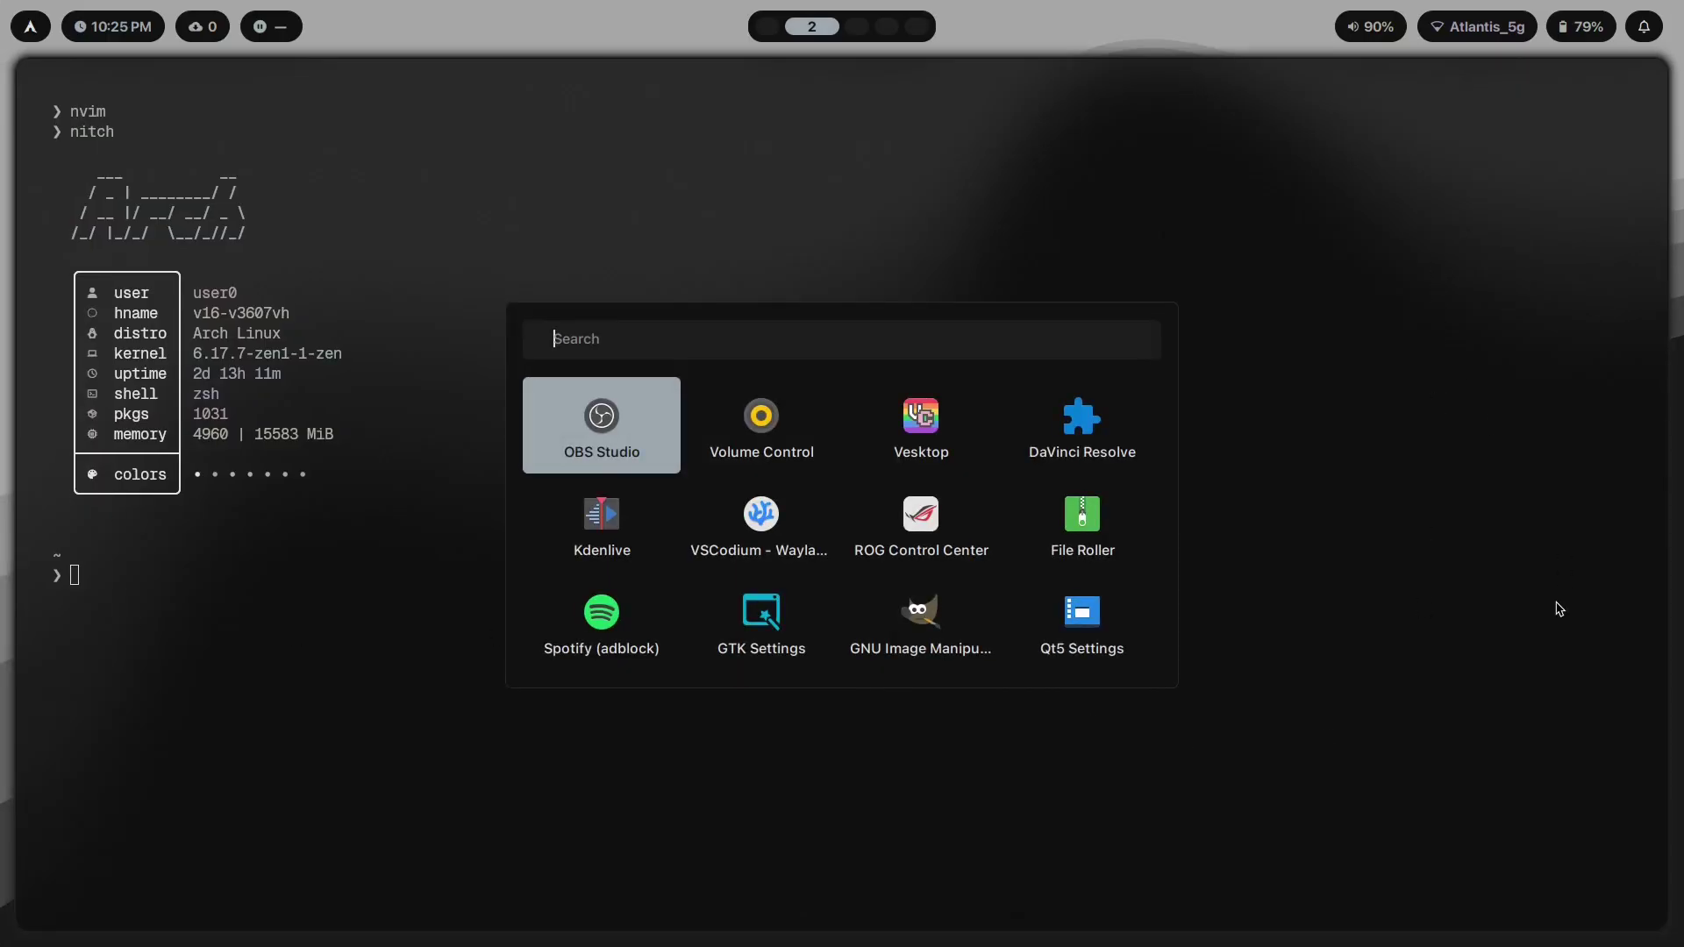
{"action": "type", "text": "vsc"}
{"action": "key", "text": "Return"}
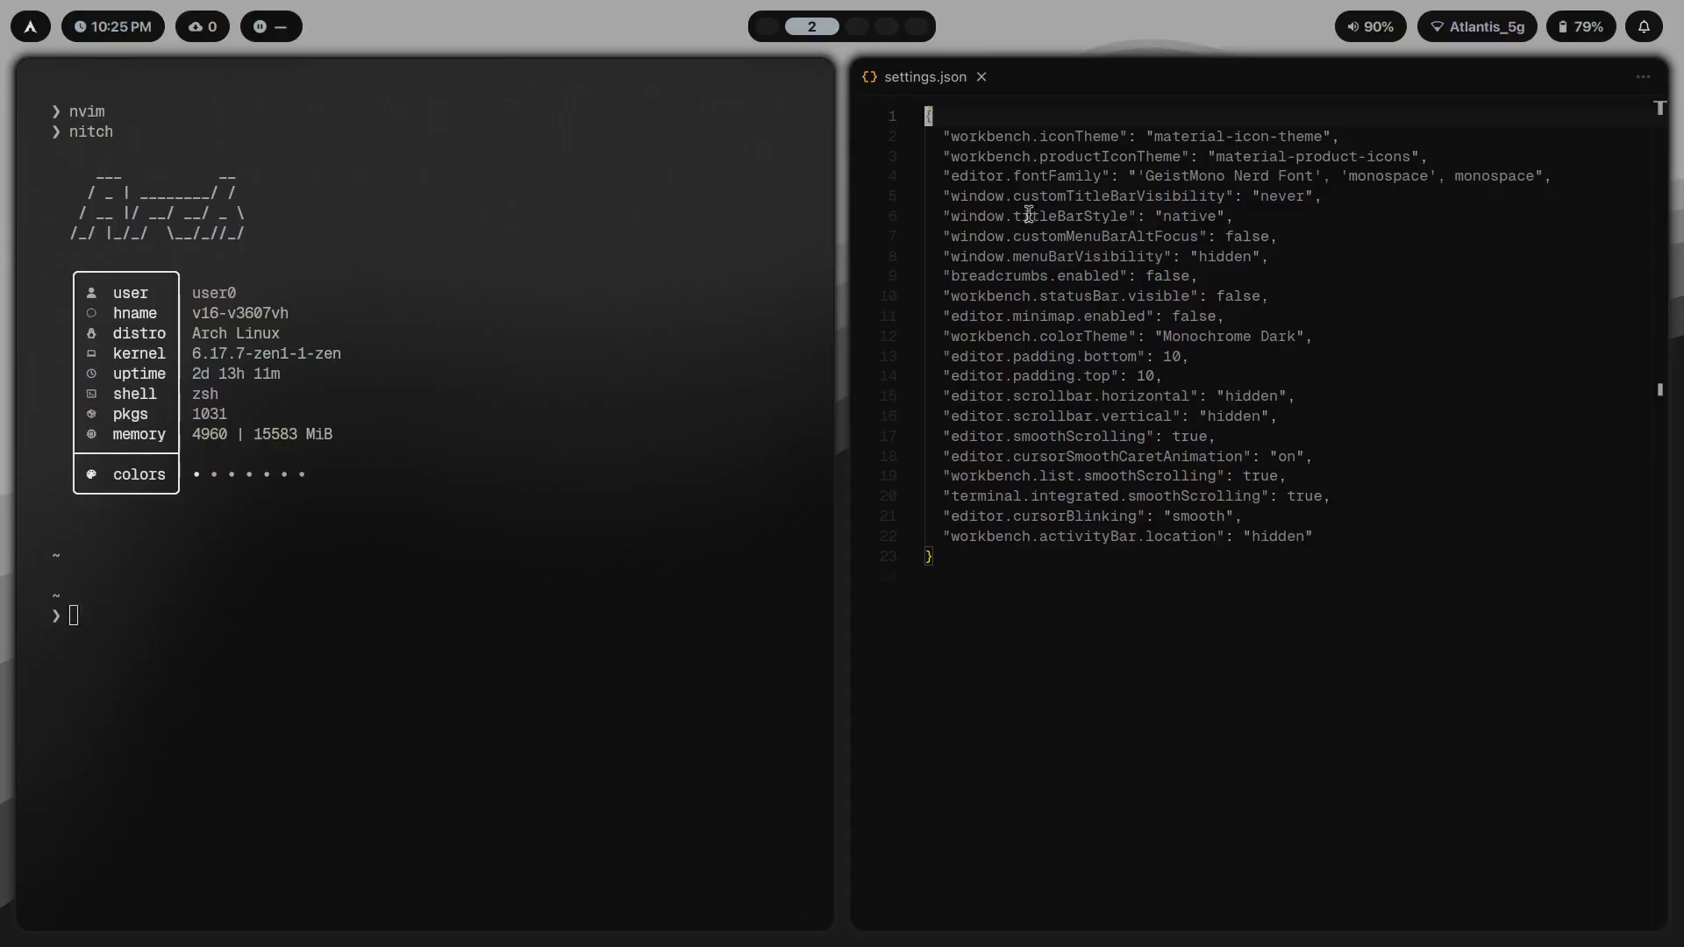
{"action": "left_click", "coordinate": [1118, 631]}
Replace the launcher search with "dis" and launch the Discord client below the code editor.
{"action": "key", "text": "super+space"}
{"action": "type", "text": "vs"}
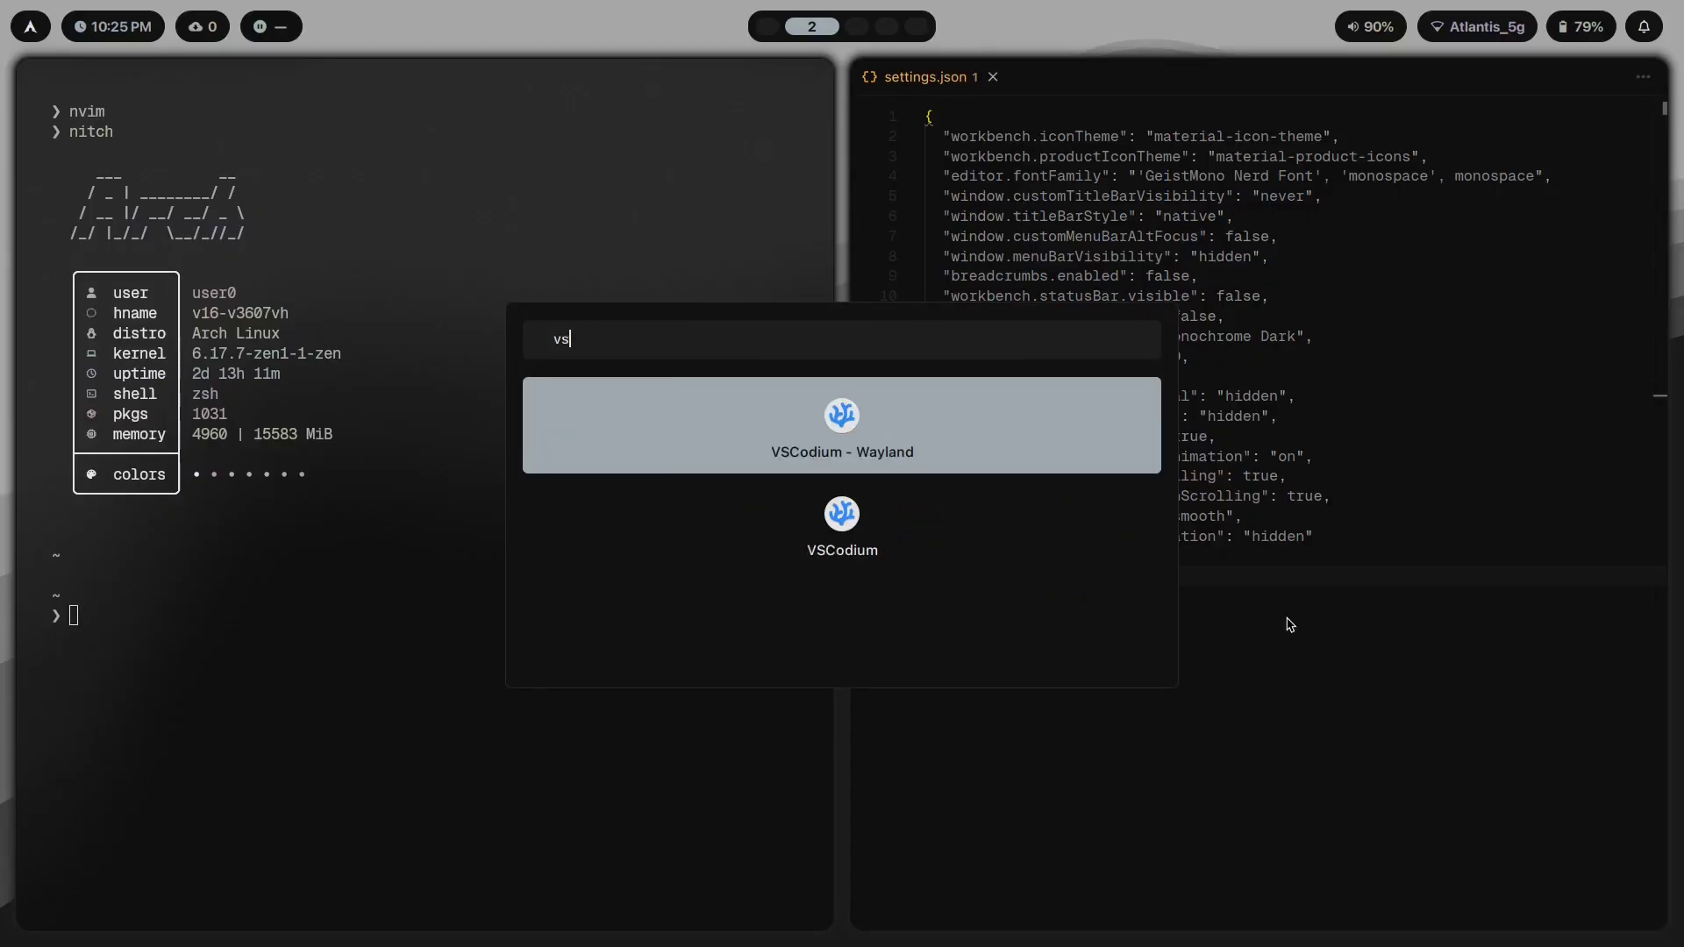
{"action": "type", "text": "c"}
{"action": "key", "text": "BackSpace"}
{"action": "key", "text": "BackSpace"}
{"action": "key", "text": "BackSpace"}
{"action": "type", "text": "dis"}
{"action": "key", "text": "Return"}
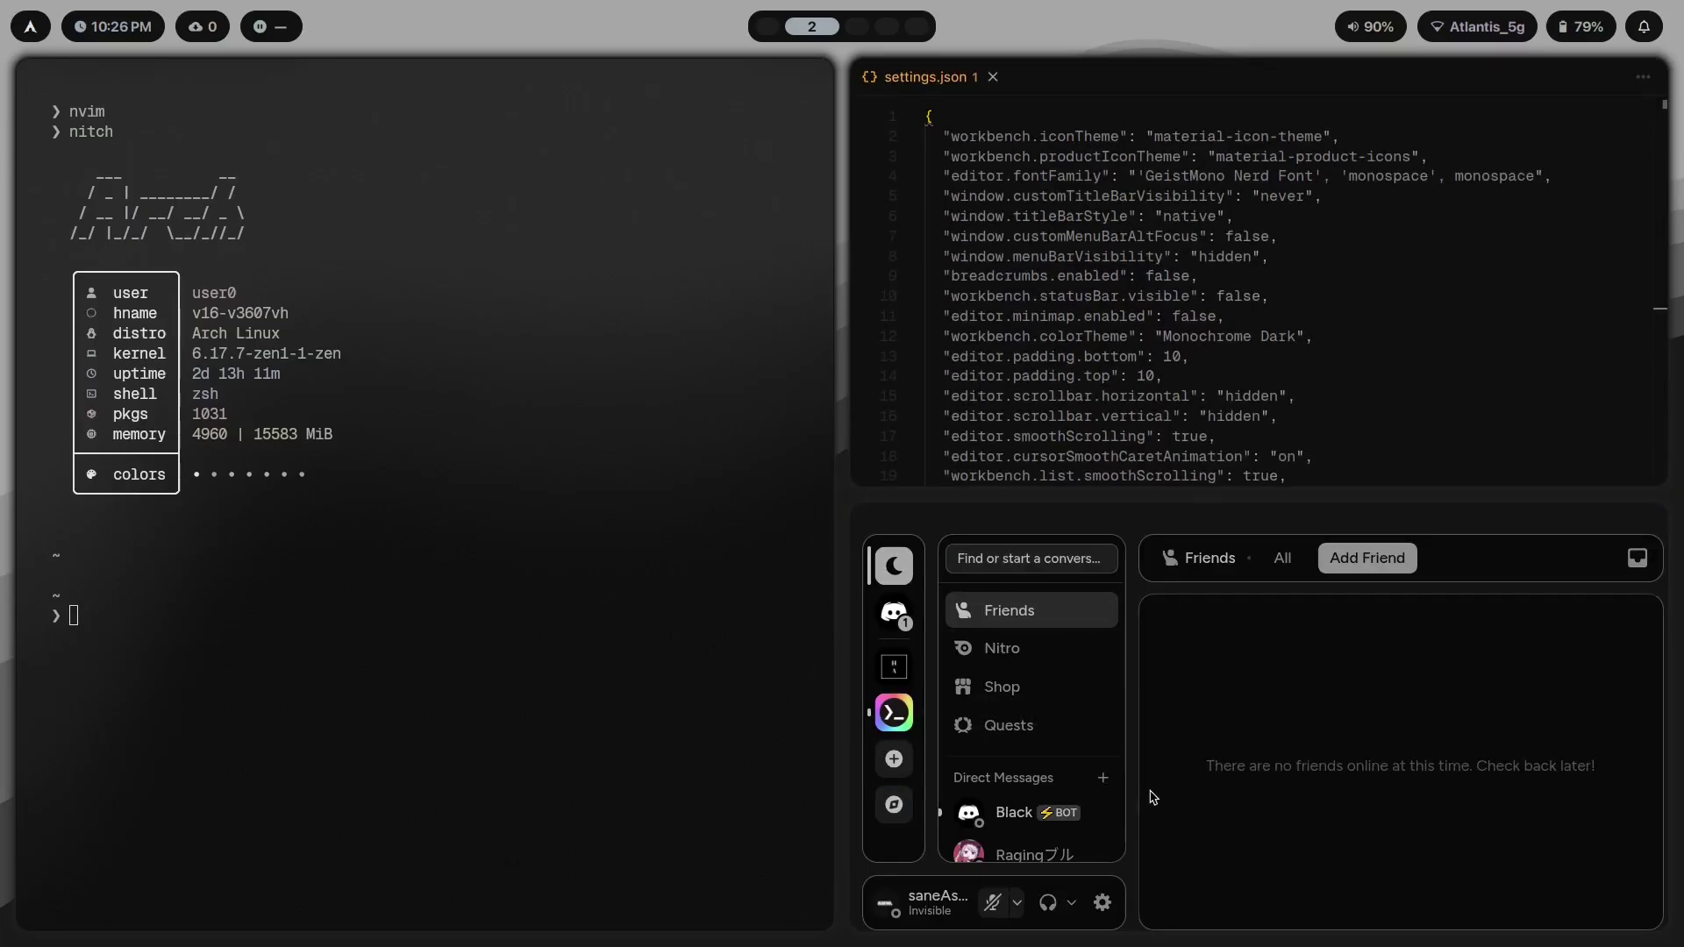
Apply the tokyo-night theme across the terminal, code editor and chat client.
{"action": "key", "text": "super+shift+t"}
{"action": "key", "text": "Up"}
{"action": "key", "text": "Up"}
{"action": "key", "text": "Down"}
{"action": "key", "text": "Return"}
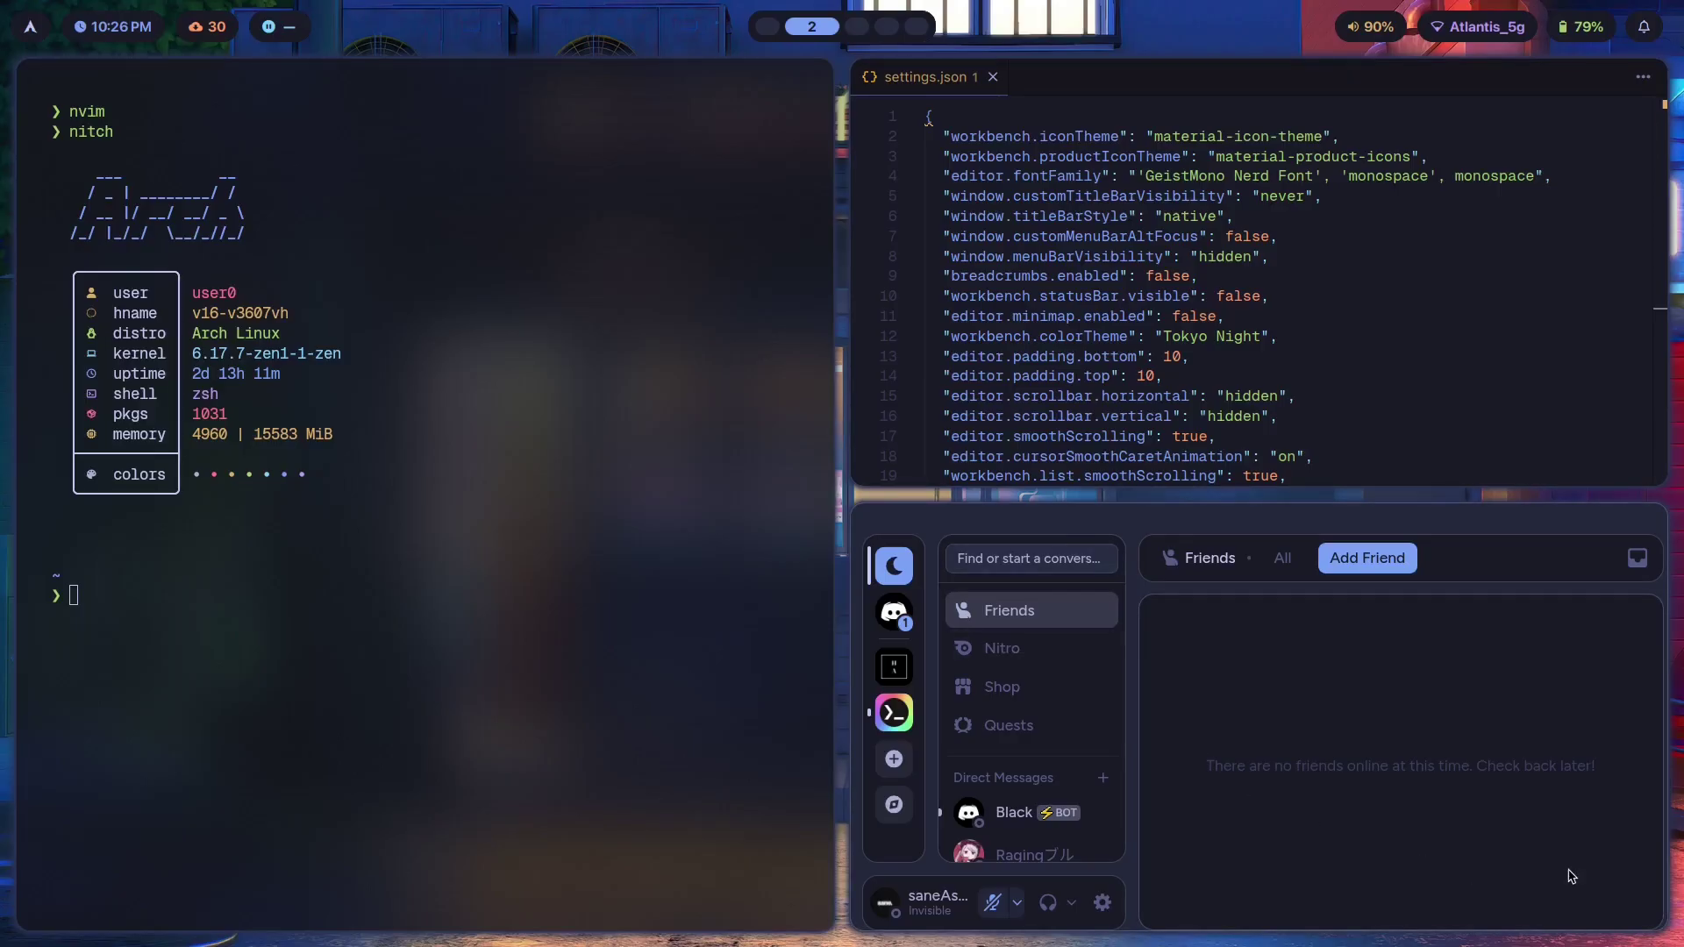
Browse the theme list and switch the system theme to nightfox.
{"action": "key", "text": "super+t"}
{"action": "key", "text": "Down"}
{"action": "key", "text": "Down"}
{"action": "key", "text": "Down"}
{"action": "key", "text": "Down"}
{"action": "key", "text": "Down"}
{"action": "key", "text": "Down"}
{"action": "key", "text": "Down"}
{"action": "key", "text": "Down"}
{"action": "key", "text": "Down"}
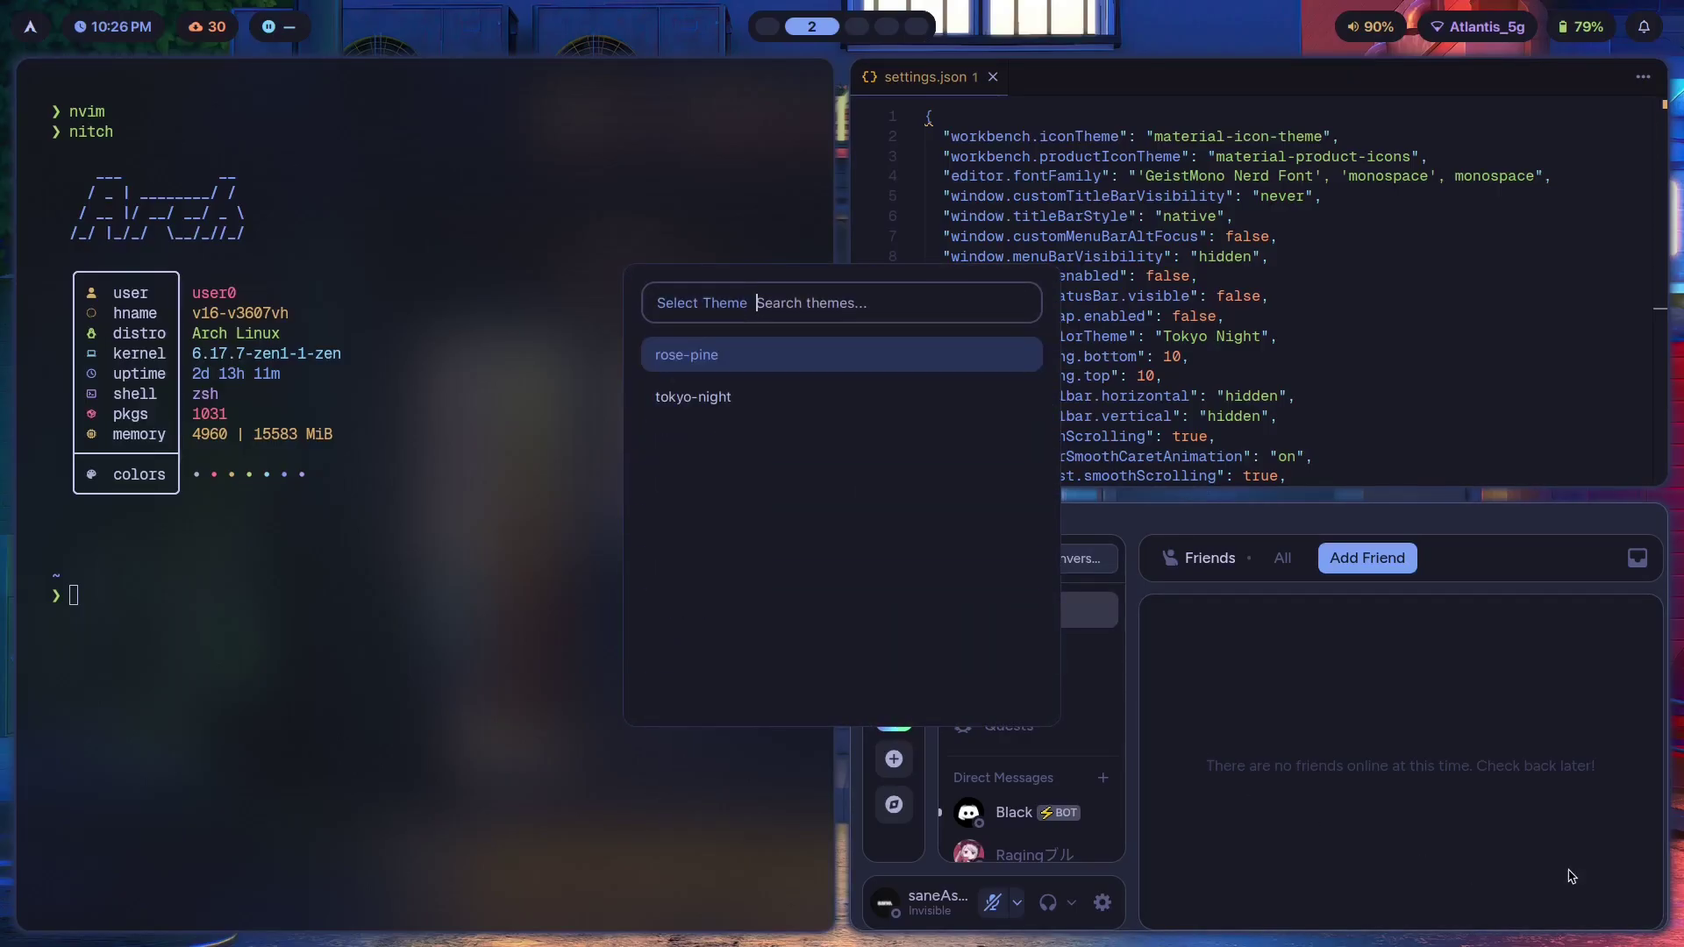
{"action": "key", "text": "Up"}
{"action": "key", "text": "Up"}
{"action": "key", "text": "Up"}
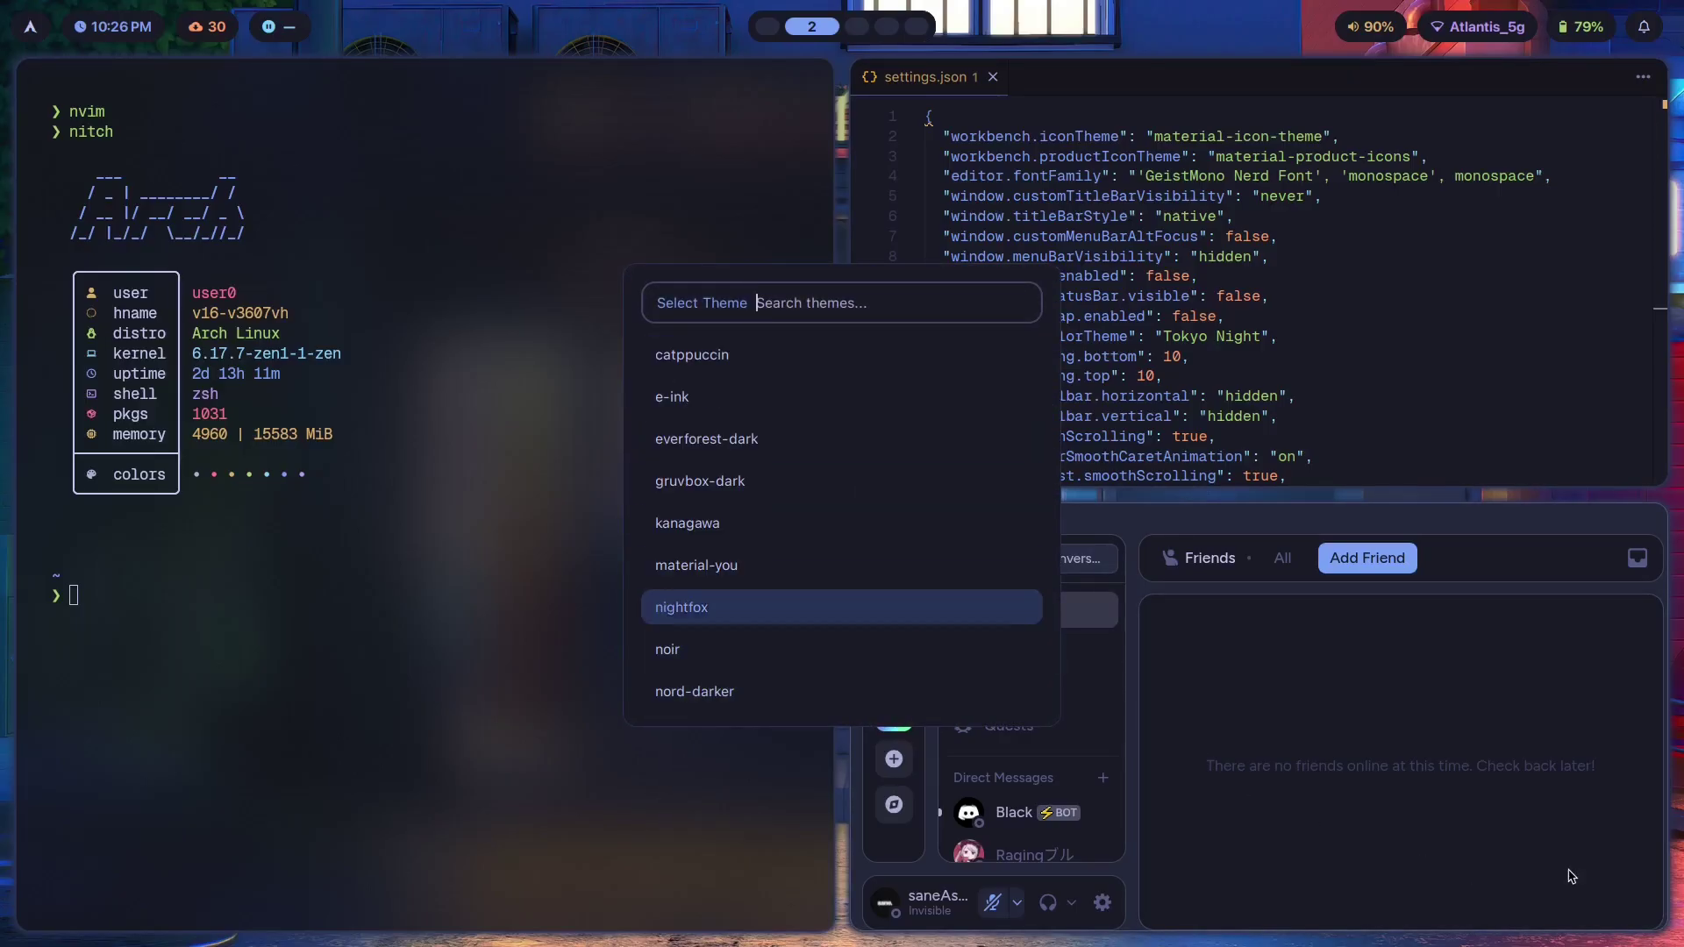
{"action": "key", "text": "Return"}
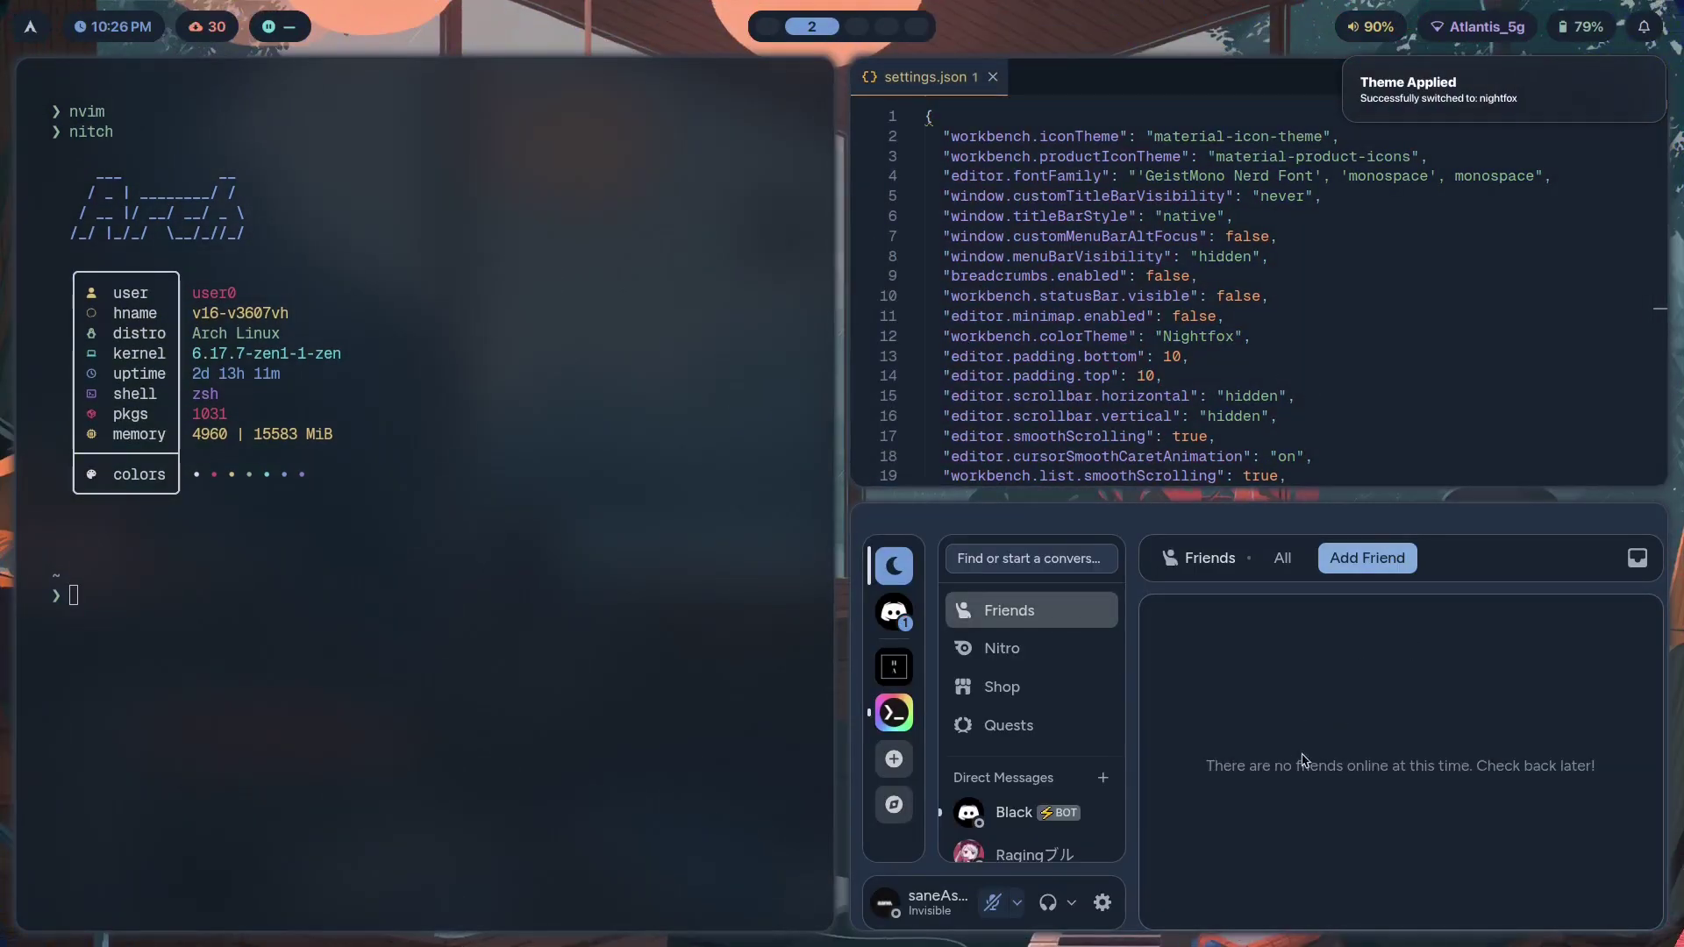
Switch to the Gumroad course on workspace 5, find the Theme Switchers module in System Reforging and start its video.
{"action": "key", "text": "super+5"}
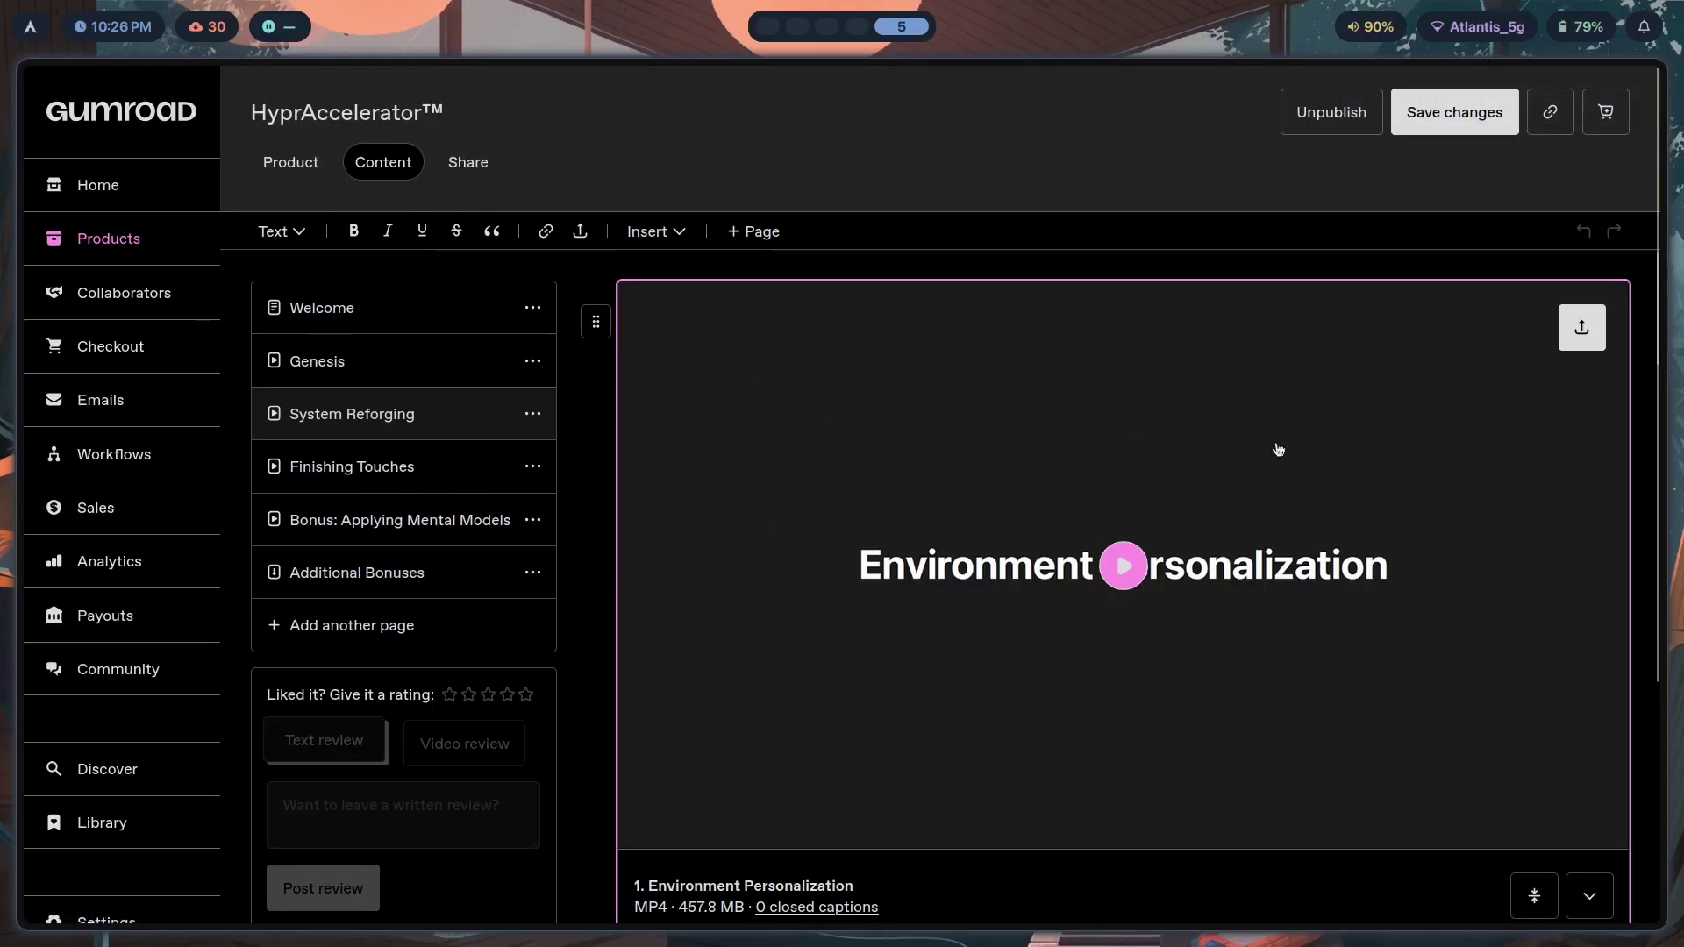
{"action": "scroll", "coordinate": [1365, 530], "scroll_direction": "down", "scroll_amount": 4}
{"action": "scroll", "coordinate": [1365, 530], "scroll_direction": "down", "scroll_amount": 20}
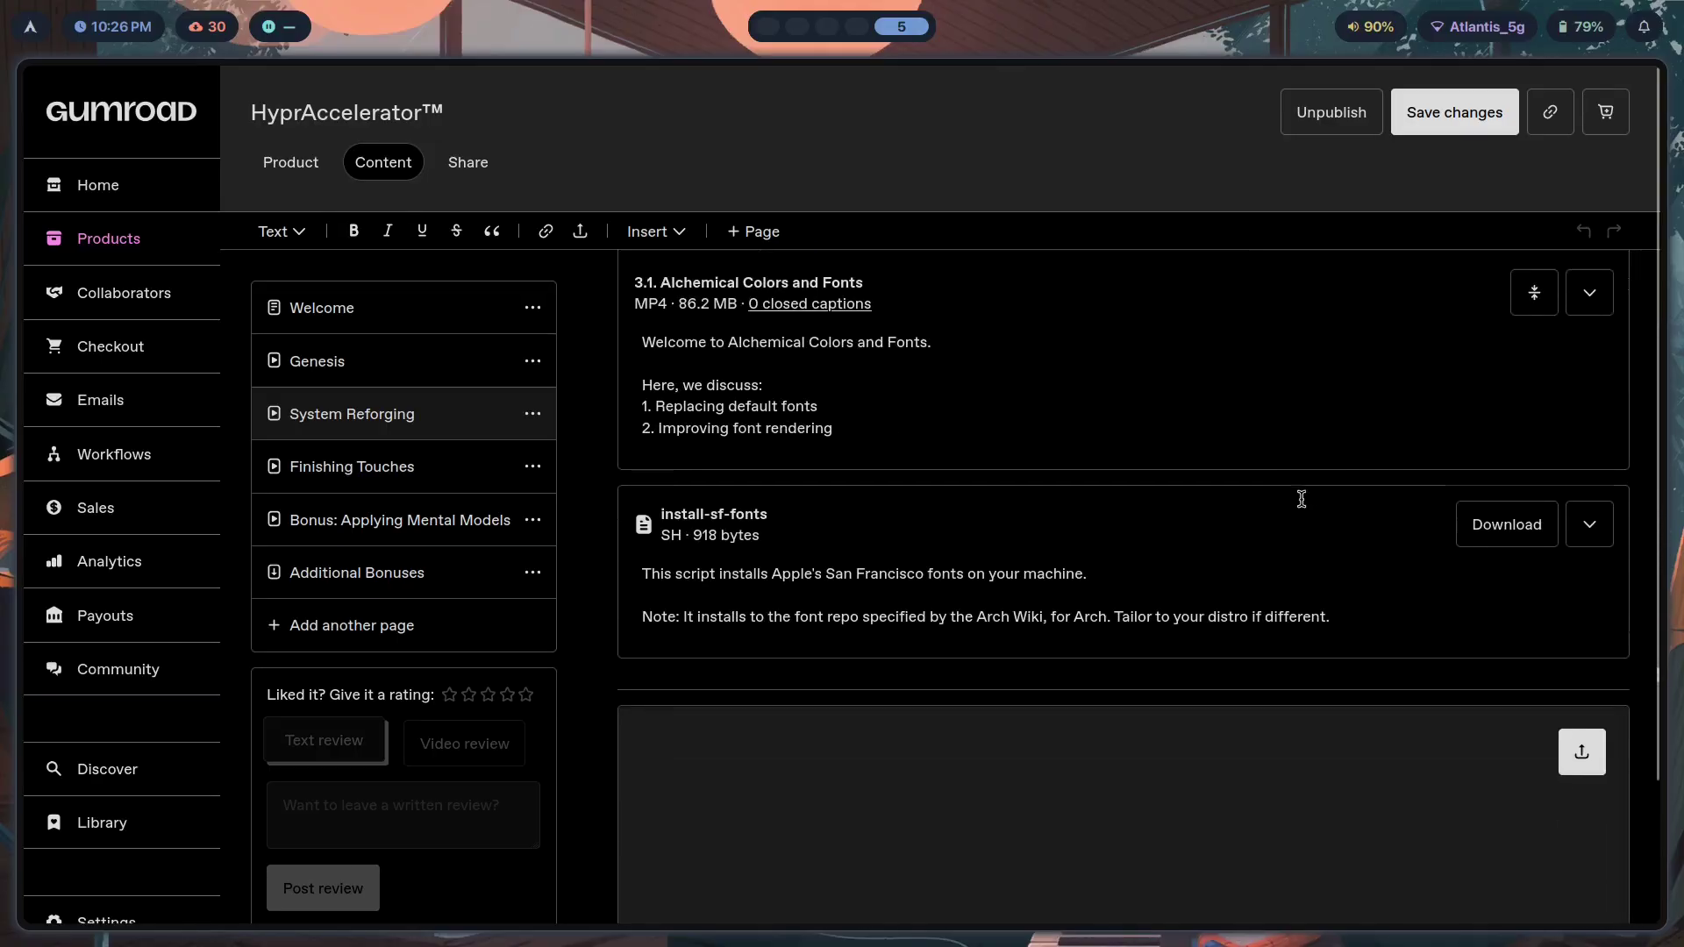
{"action": "scroll", "coordinate": [1309, 515], "scroll_direction": "down", "scroll_amount": 1}
{"action": "scroll", "coordinate": [1298, 517], "scroll_direction": "up", "scroll_amount": 2}
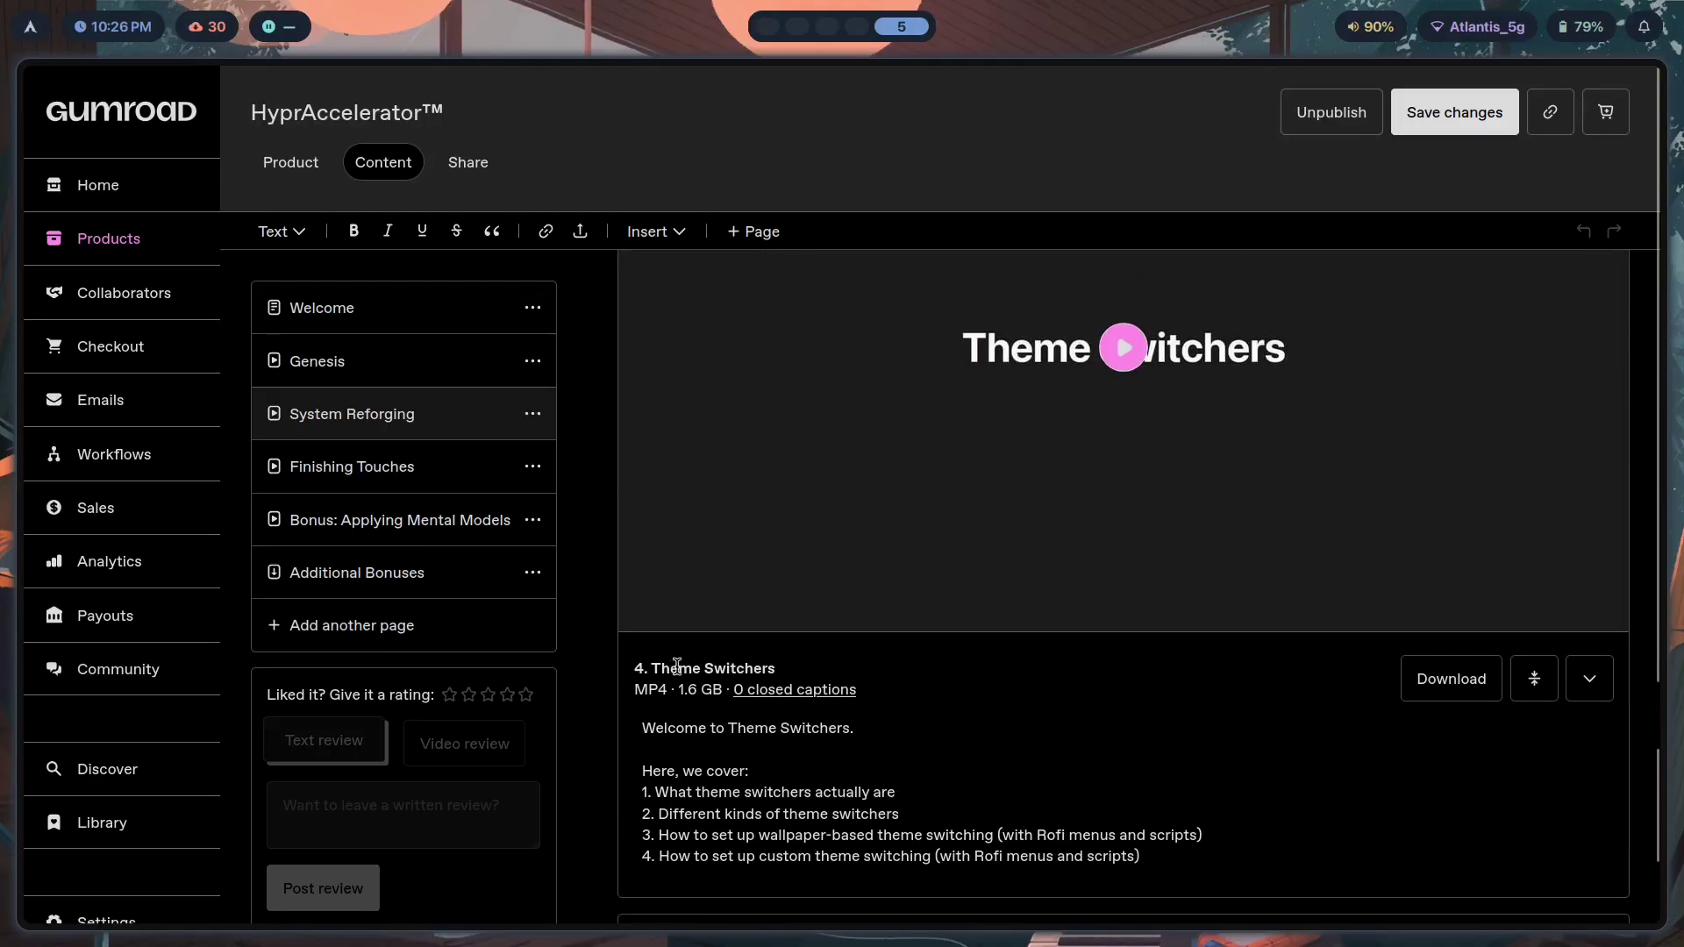
{"action": "left_click", "coordinate": [1137, 360]}
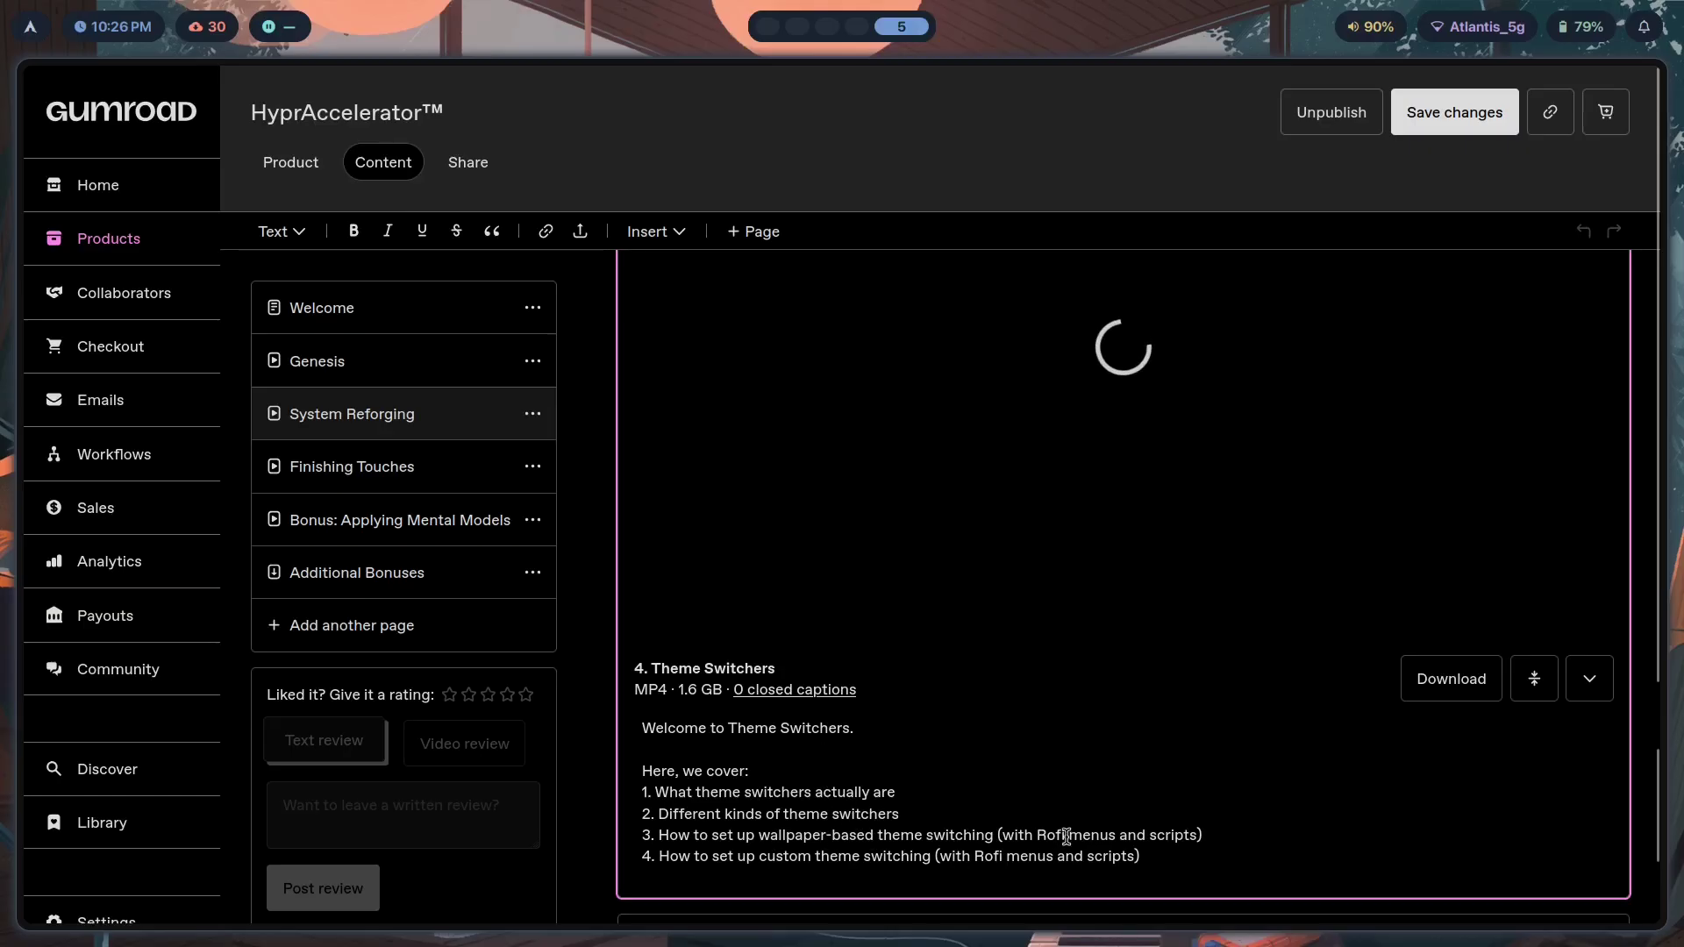
Switch between workspaces 3 and 5, briefly show the theme selector on workspace 3 without applying a theme, and return to the course page.
{"action": "key", "text": "super+3"}
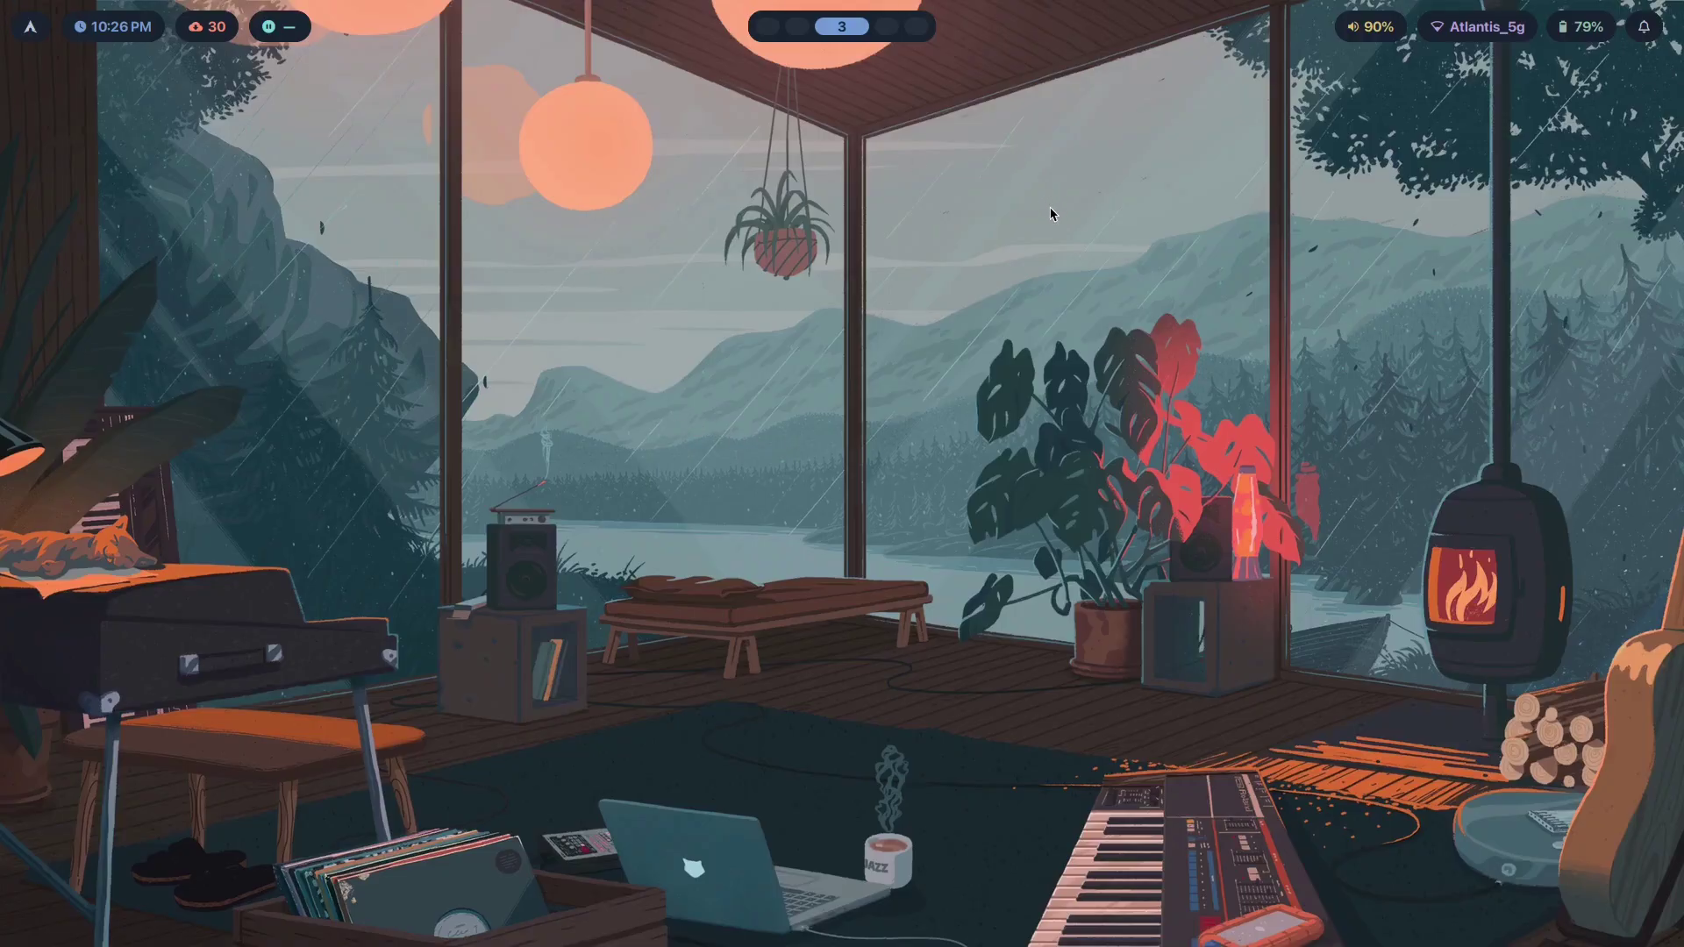
{"action": "key", "text": "super+5"}
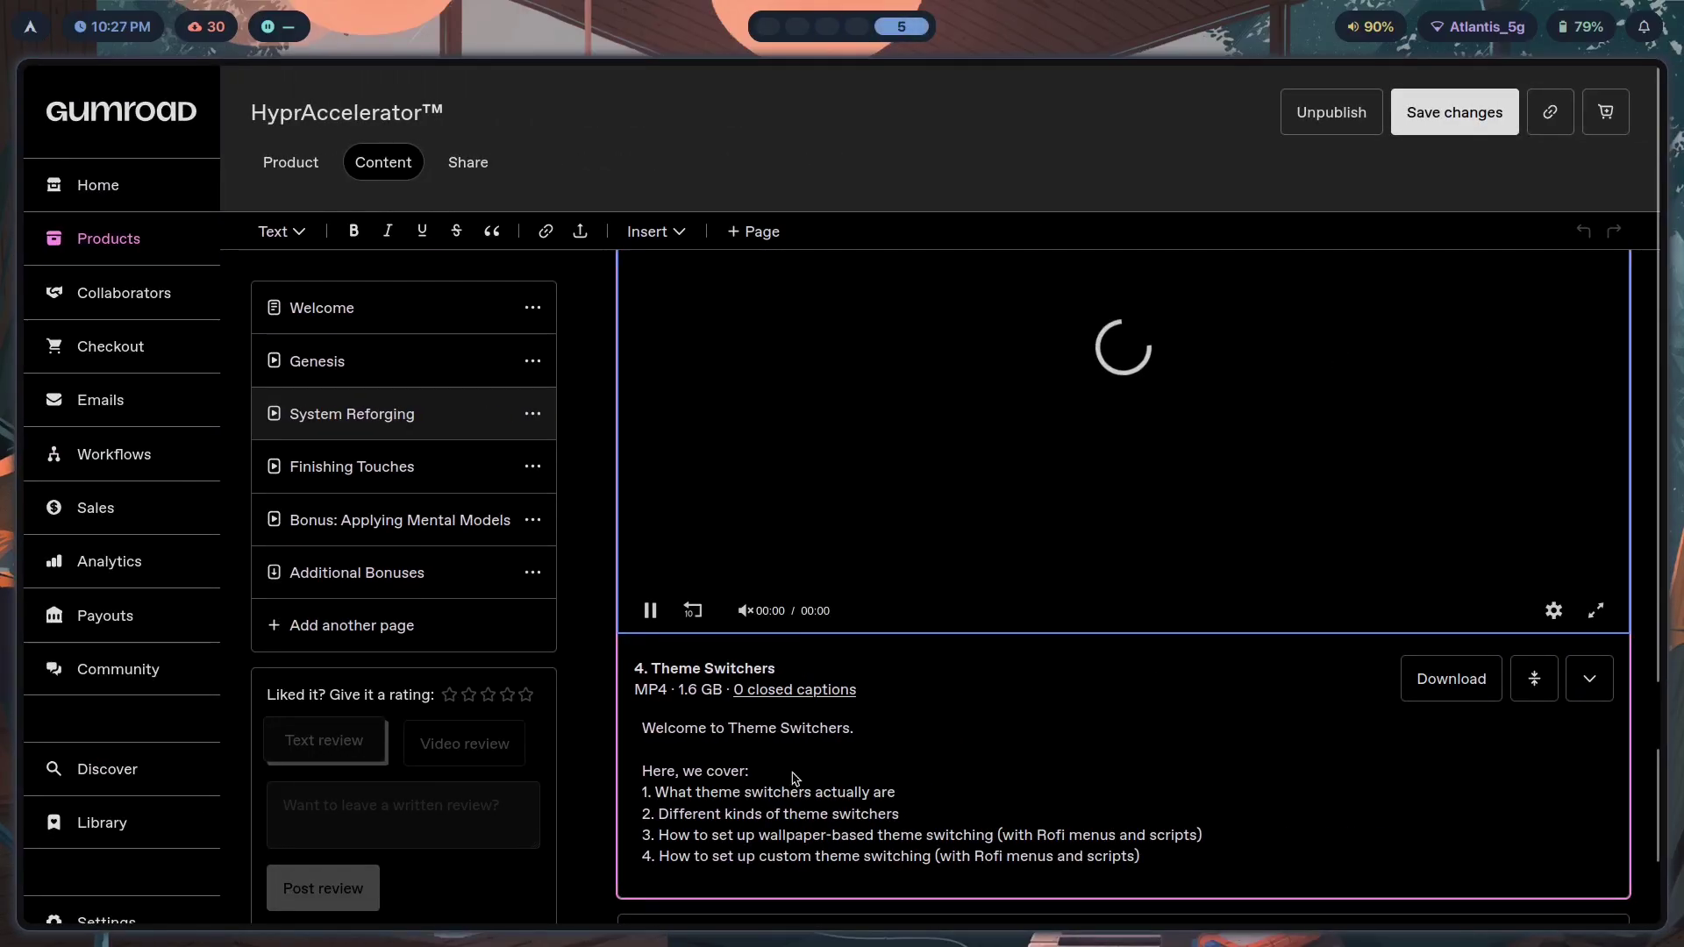
{"action": "key", "text": "super+3"}
{"action": "key", "text": "super+t"}
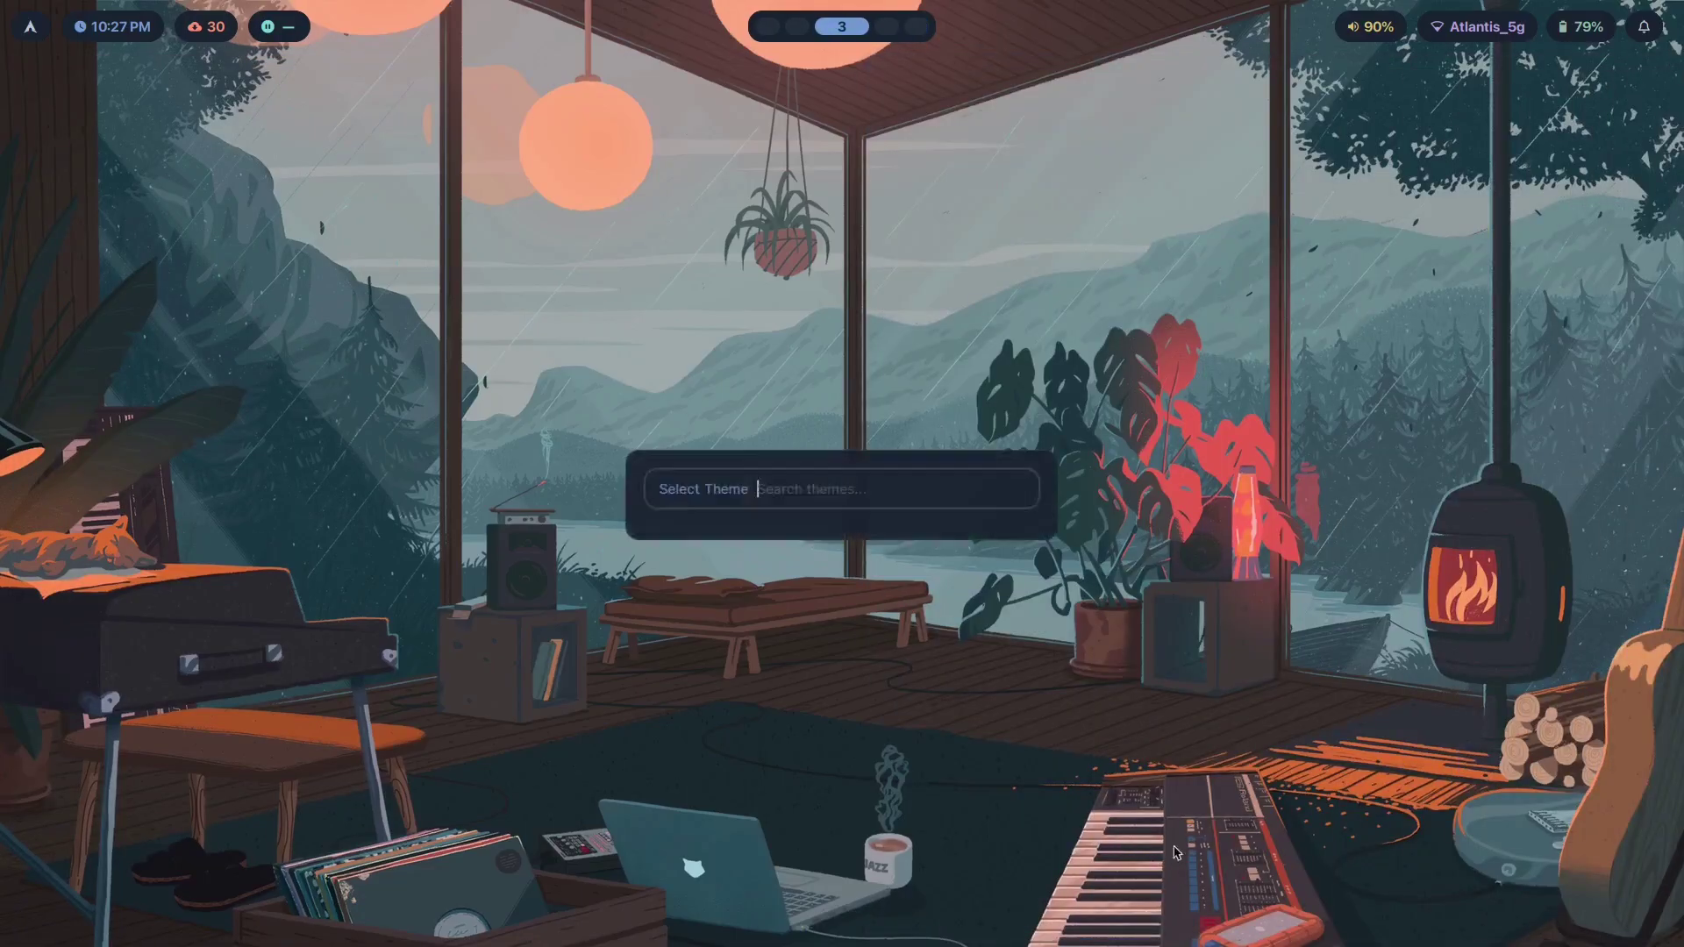
{"action": "key", "text": "Down"}
{"action": "key", "text": "Down"}
{"action": "key", "text": "Down"}
{"action": "key", "text": "Down"}
{"action": "key", "text": "Down"}
{"action": "key", "text": "Down"}
{"action": "key", "text": "Down"}
{"action": "key", "text": "Escape"}
{"action": "key", "text": "super+5"}
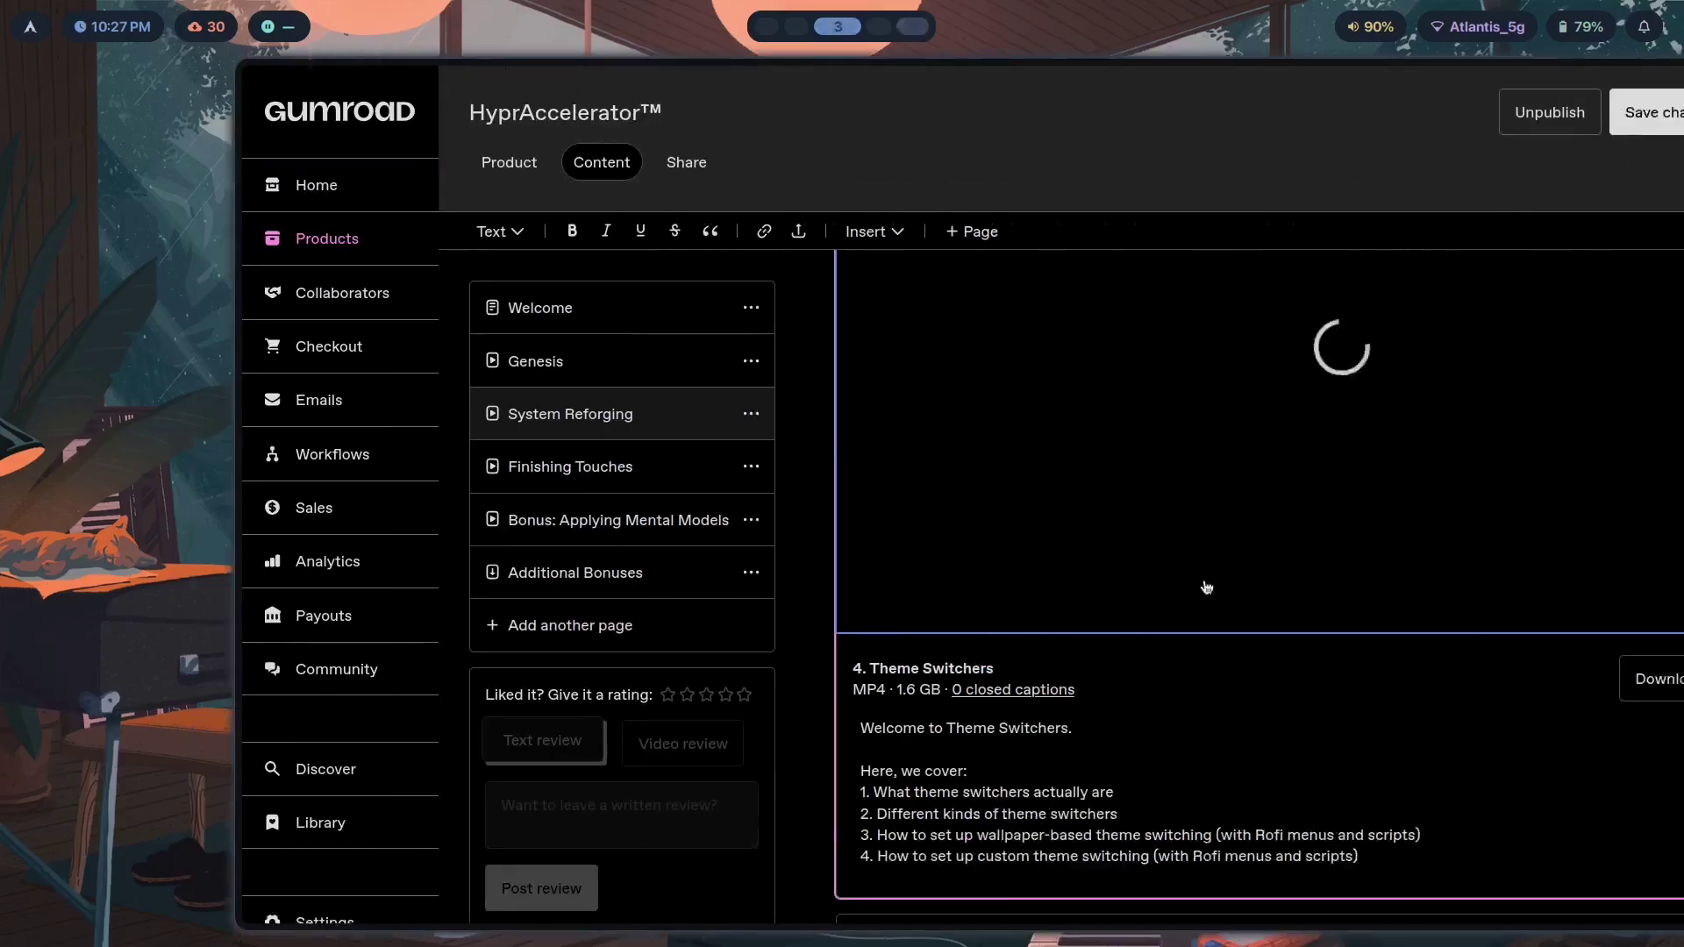
View the course's Additional Bonuses page, then cycle through workspaces 2, 3 and 4 back to workspace 5.
{"action": "left_click", "coordinate": [368, 572]}
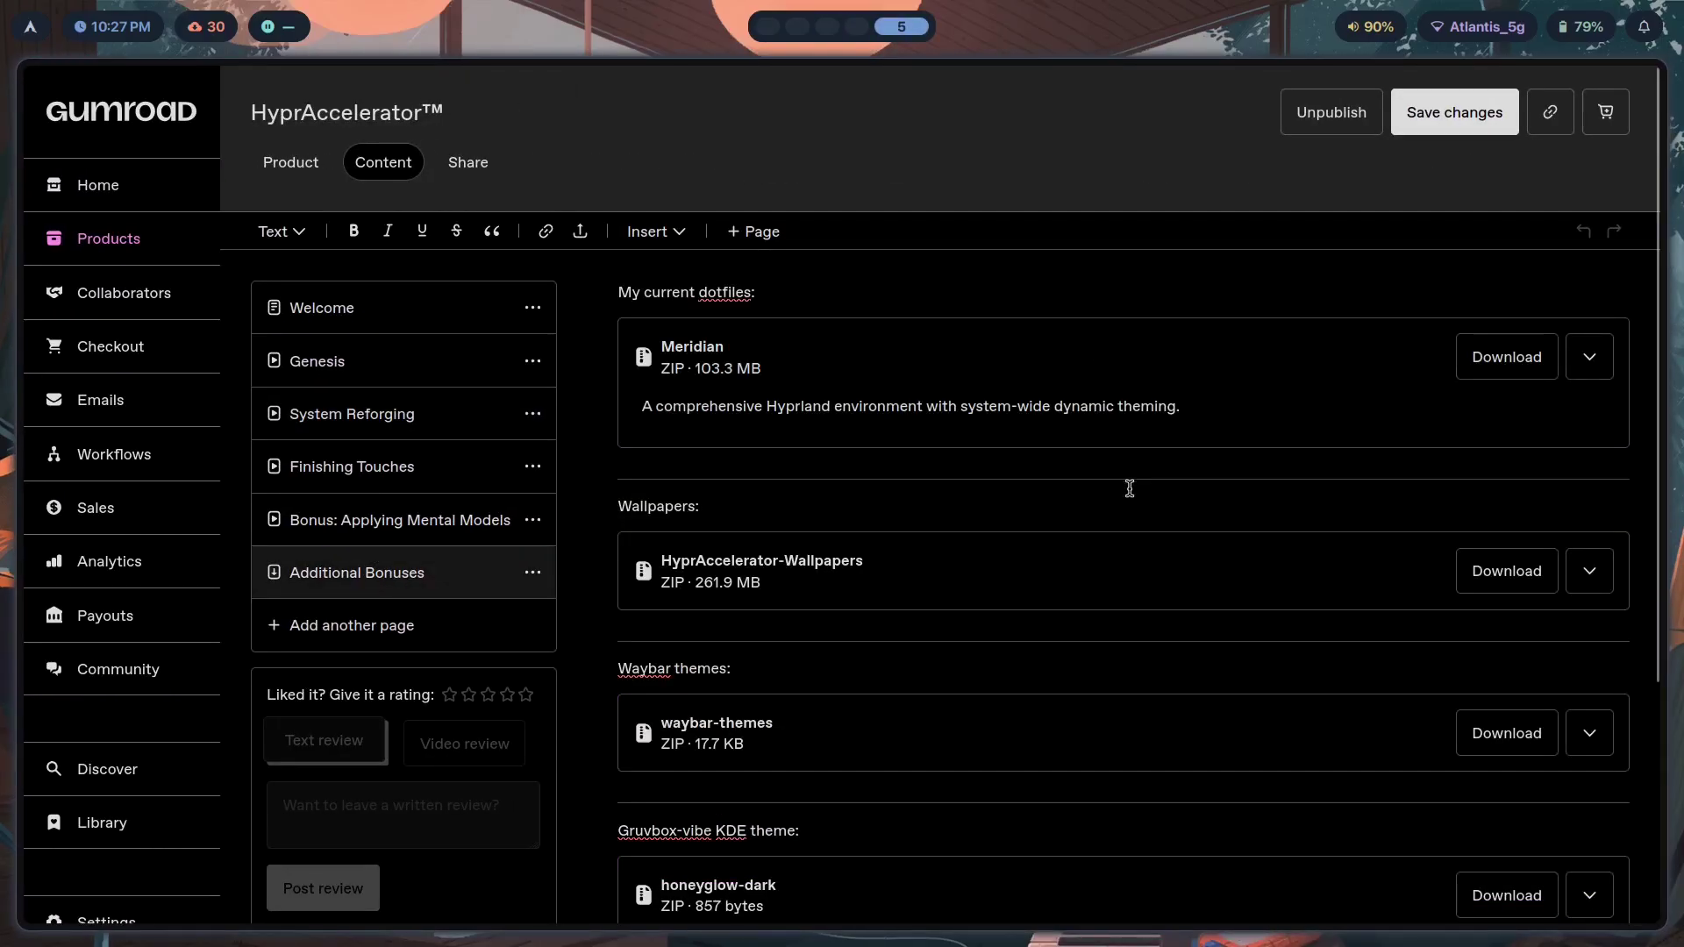
{"action": "key", "text": "super+2"}
{"action": "key", "text": "super+3"}
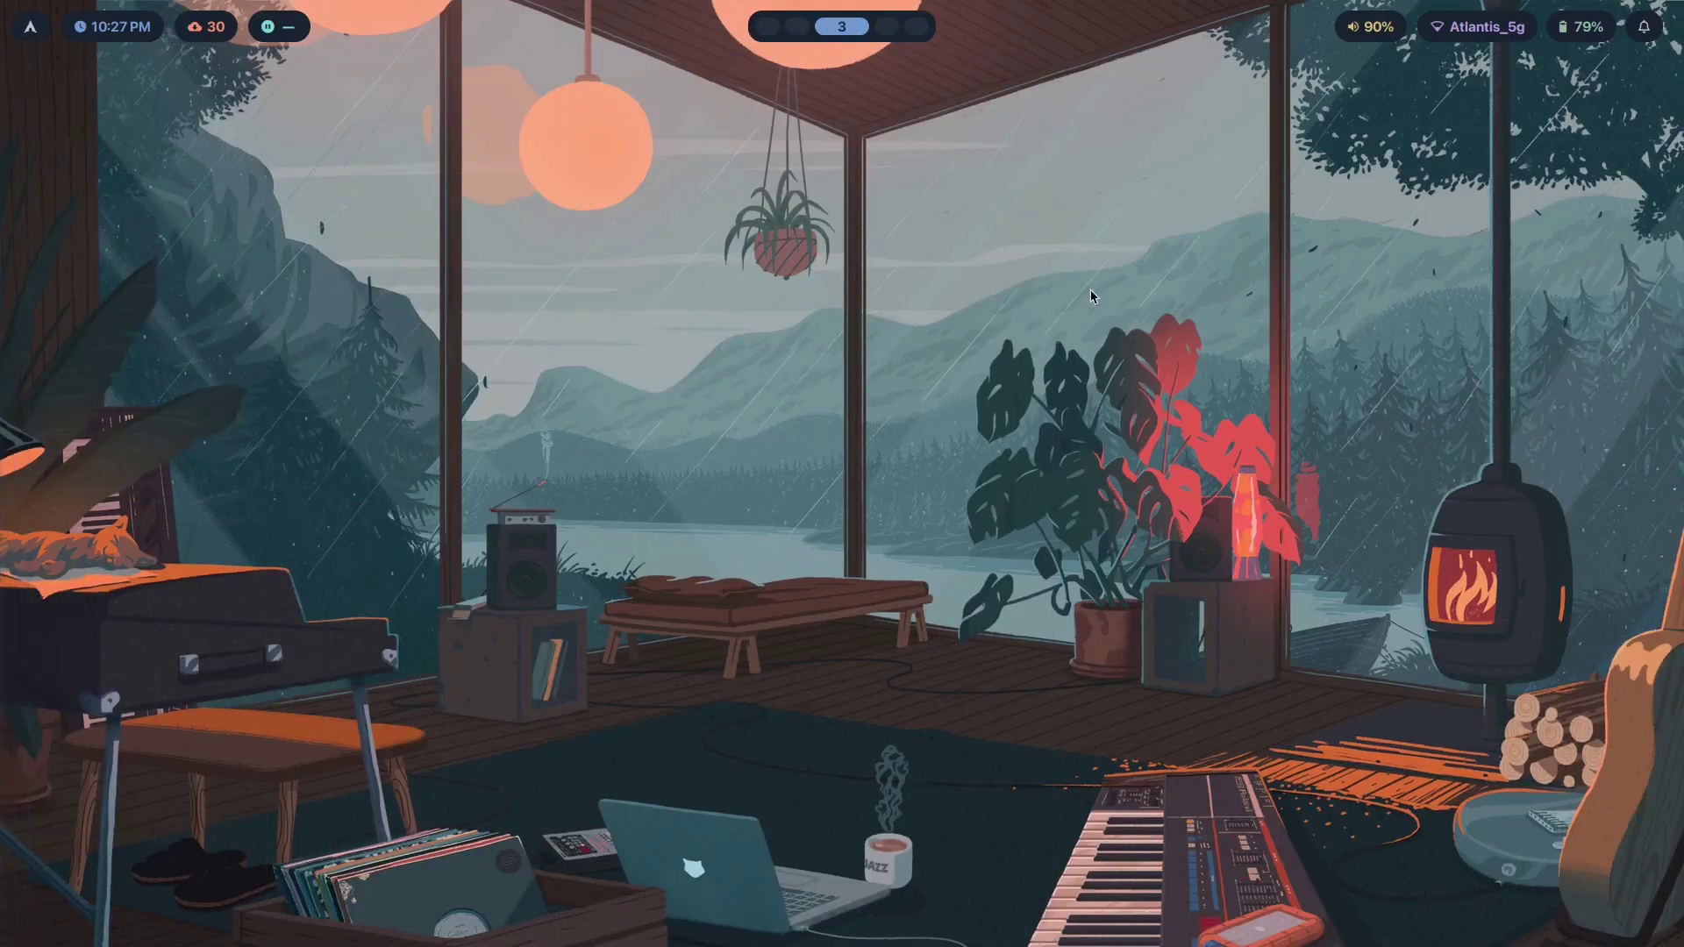
{"action": "key", "text": "super+4"}
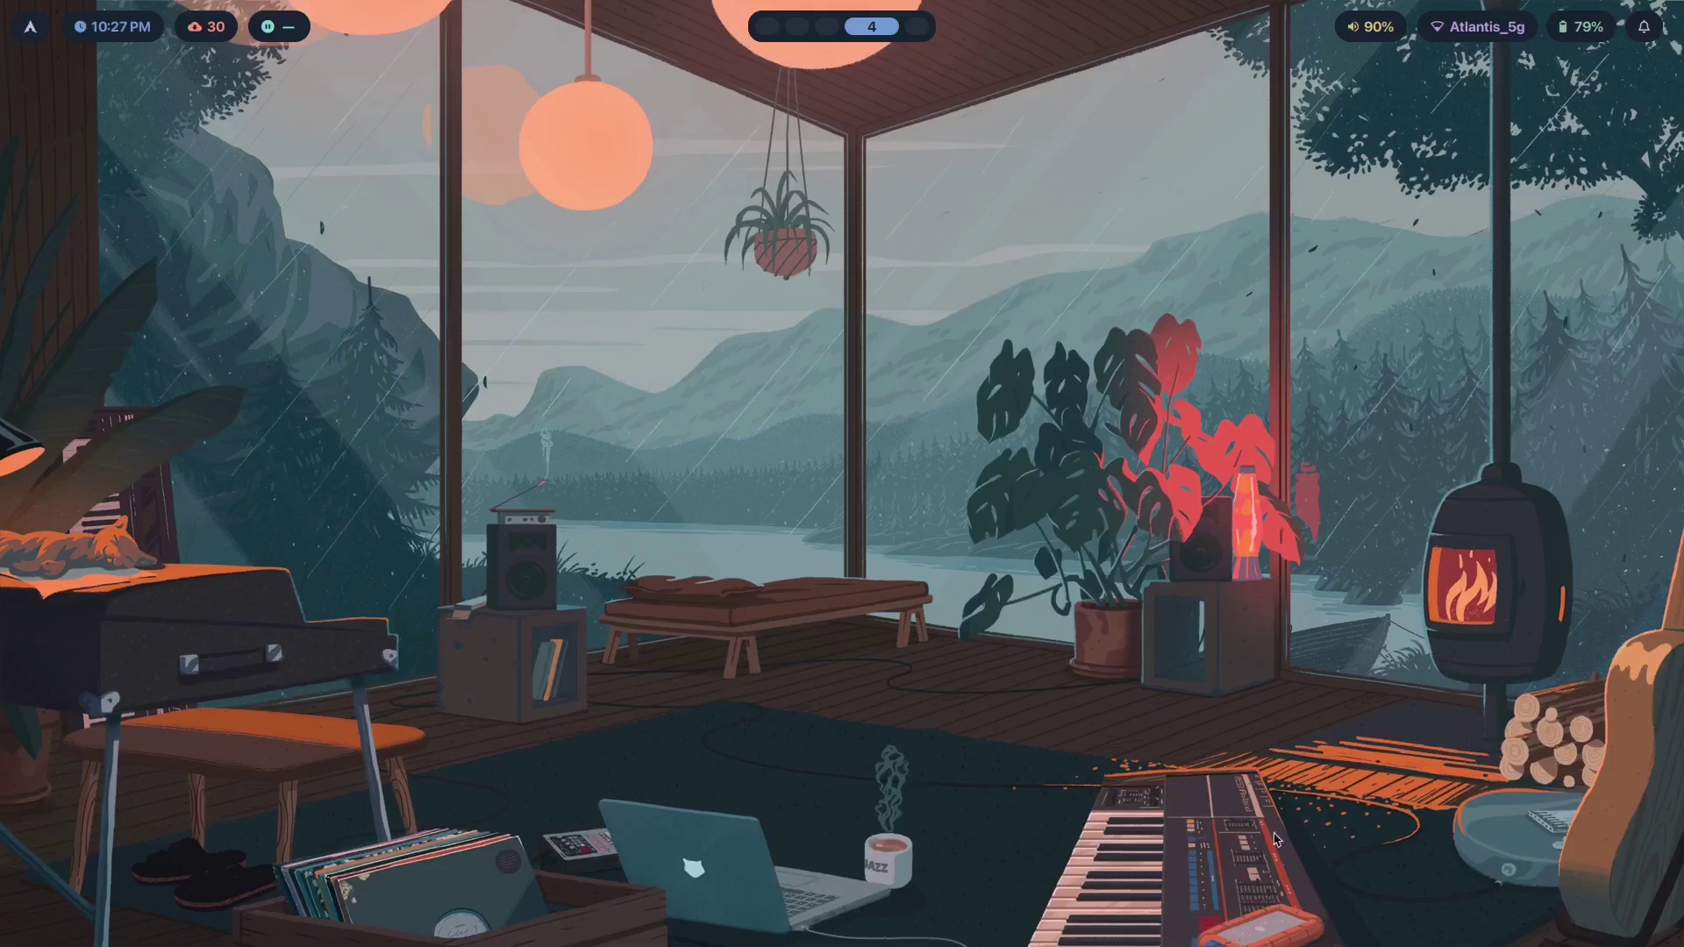
{"action": "key", "text": "super+5"}
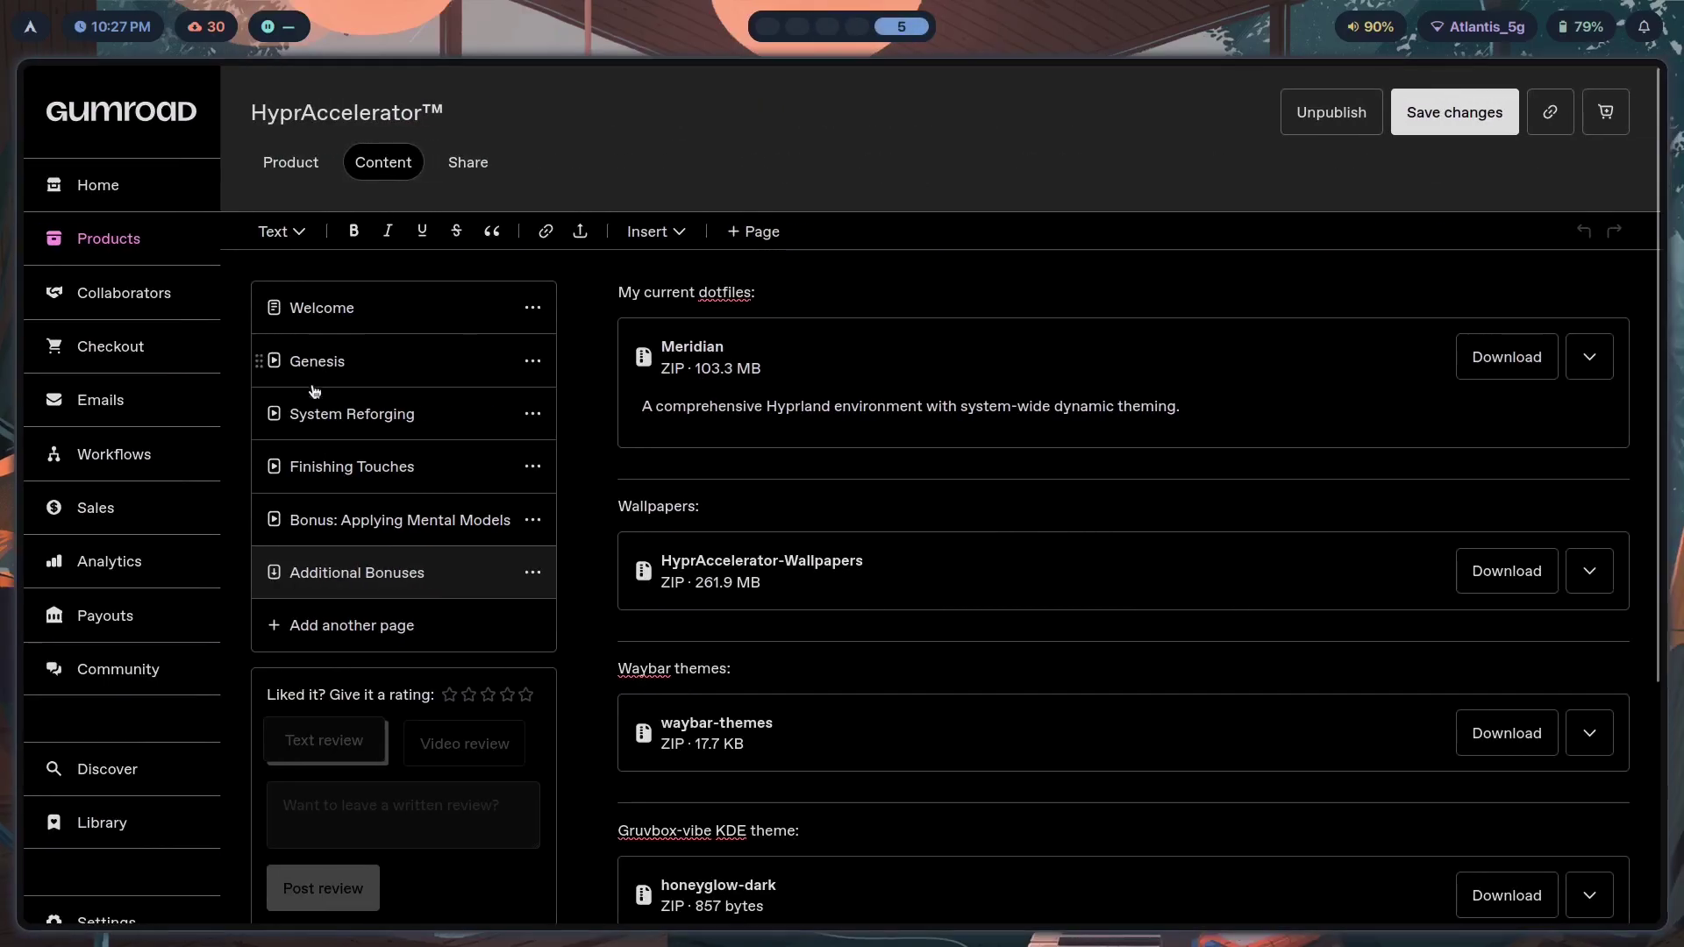
Look through the System Reforging page's modules, then visit workspace 3 and return to the course page.
{"action": "left_click", "coordinate": [355, 421]}
{"action": "scroll", "coordinate": [985, 537], "scroll_direction": "down", "scroll_amount": 10}
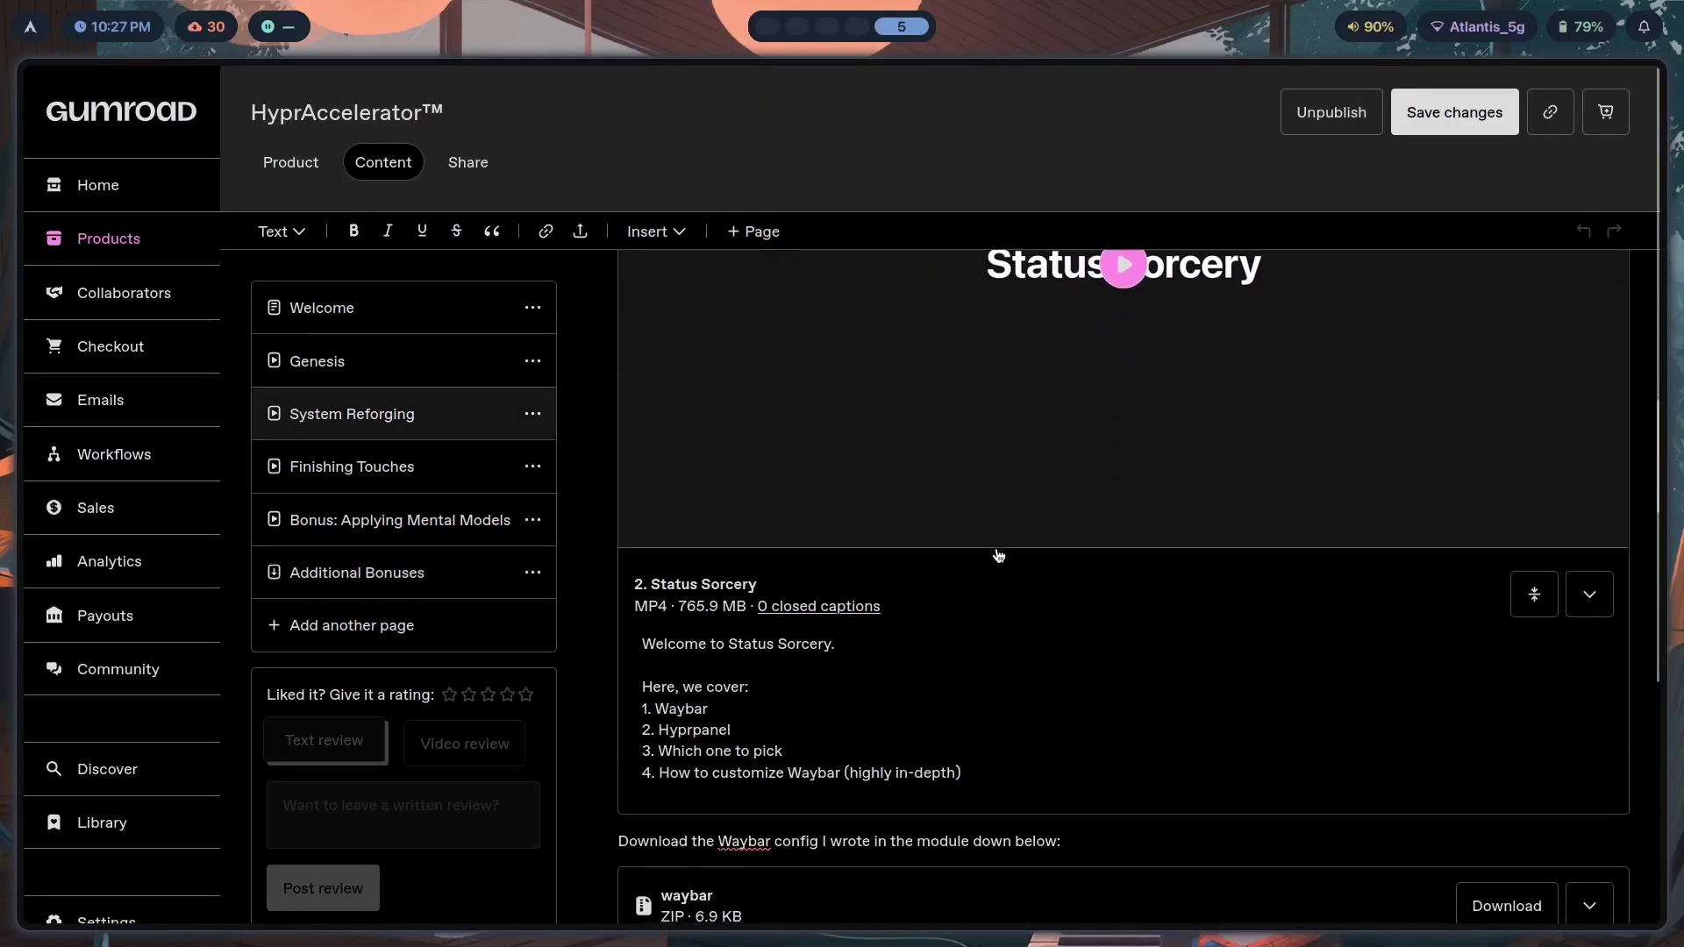
{"action": "scroll", "coordinate": [998, 553], "scroll_direction": "up", "scroll_amount": 8}
{"action": "scroll", "coordinate": [998, 553], "scroll_direction": "up", "scroll_amount": 3}
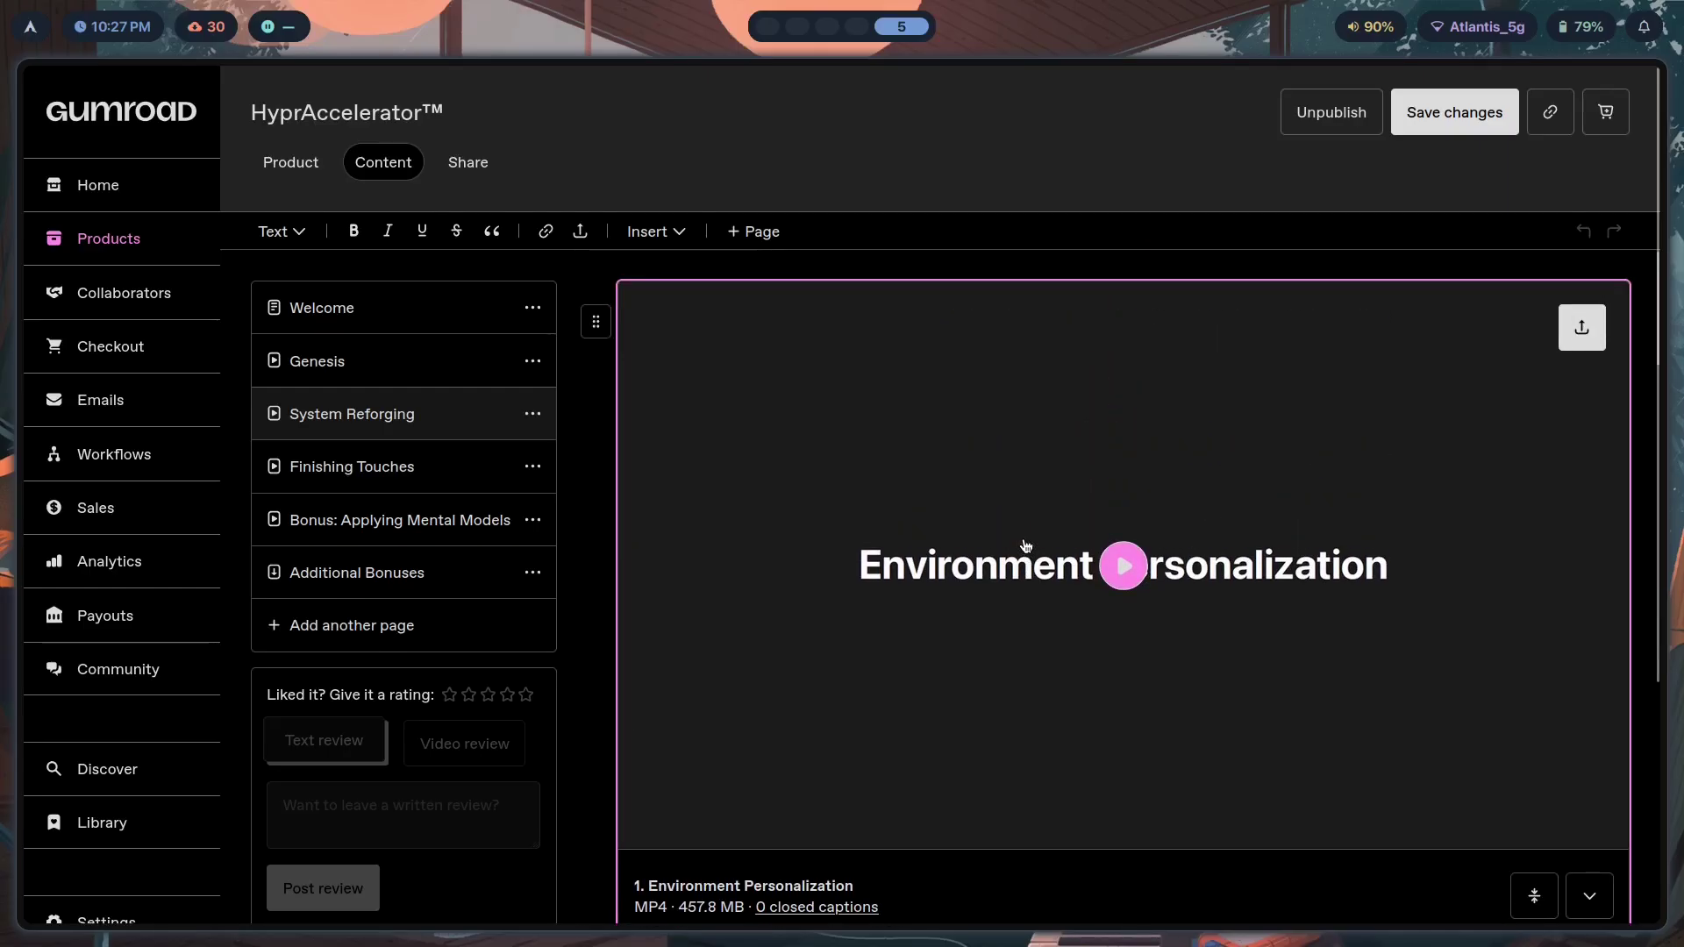
{"action": "key", "text": "super+3"}
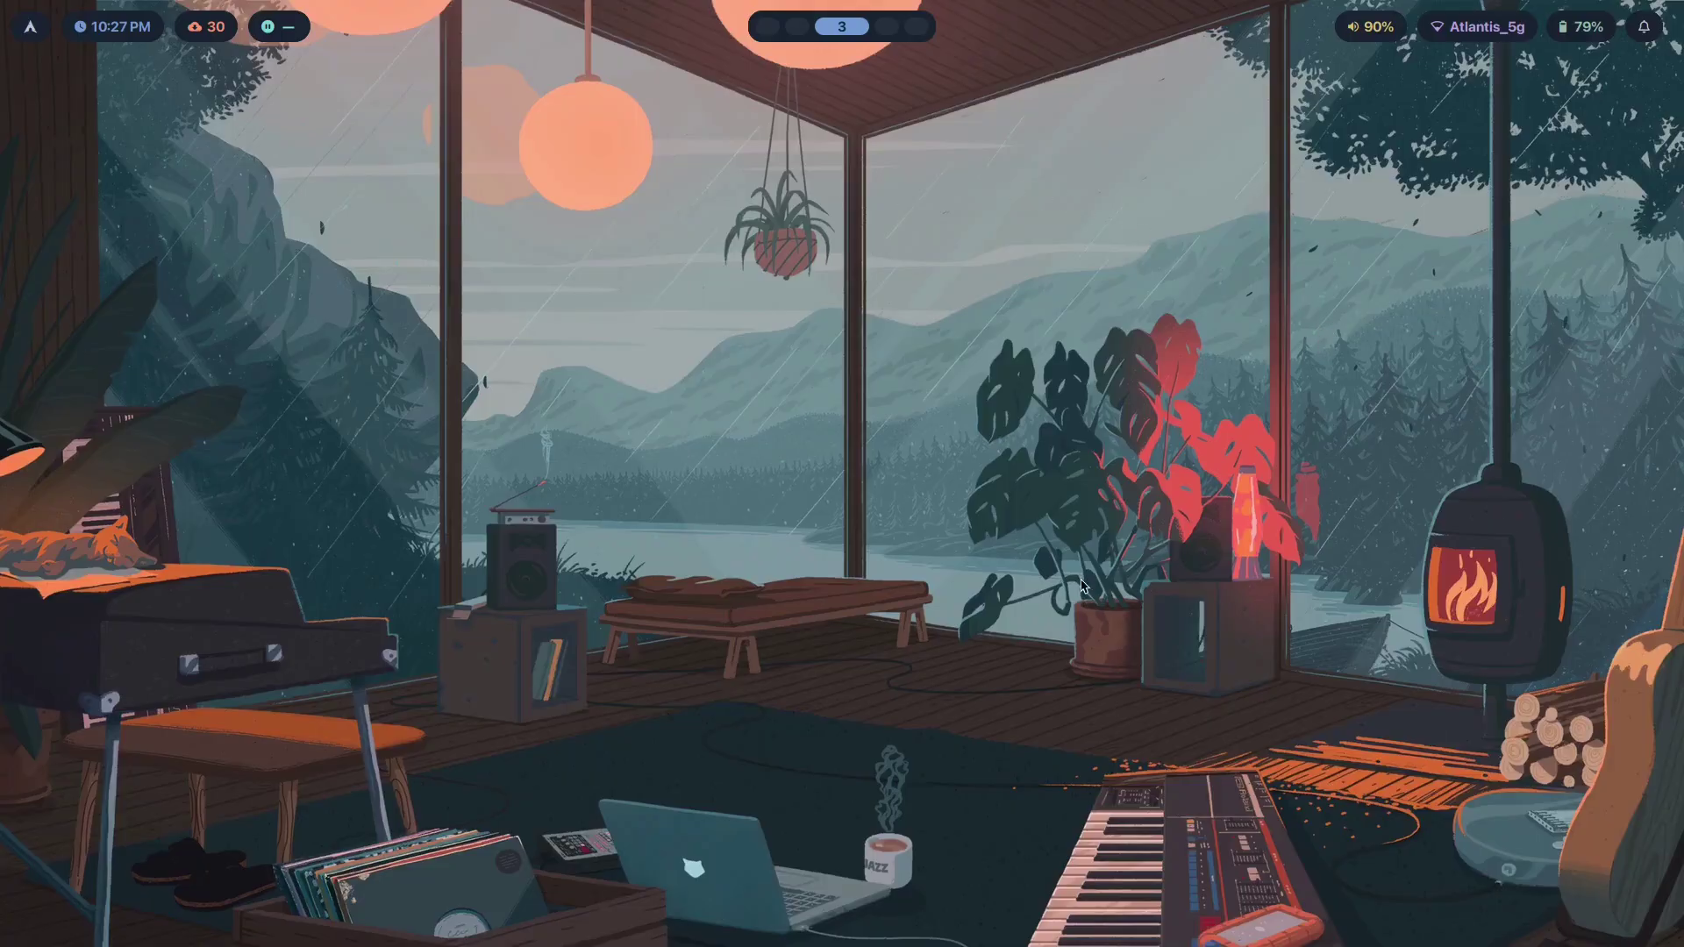
{"action": "key", "text": "super+5"}
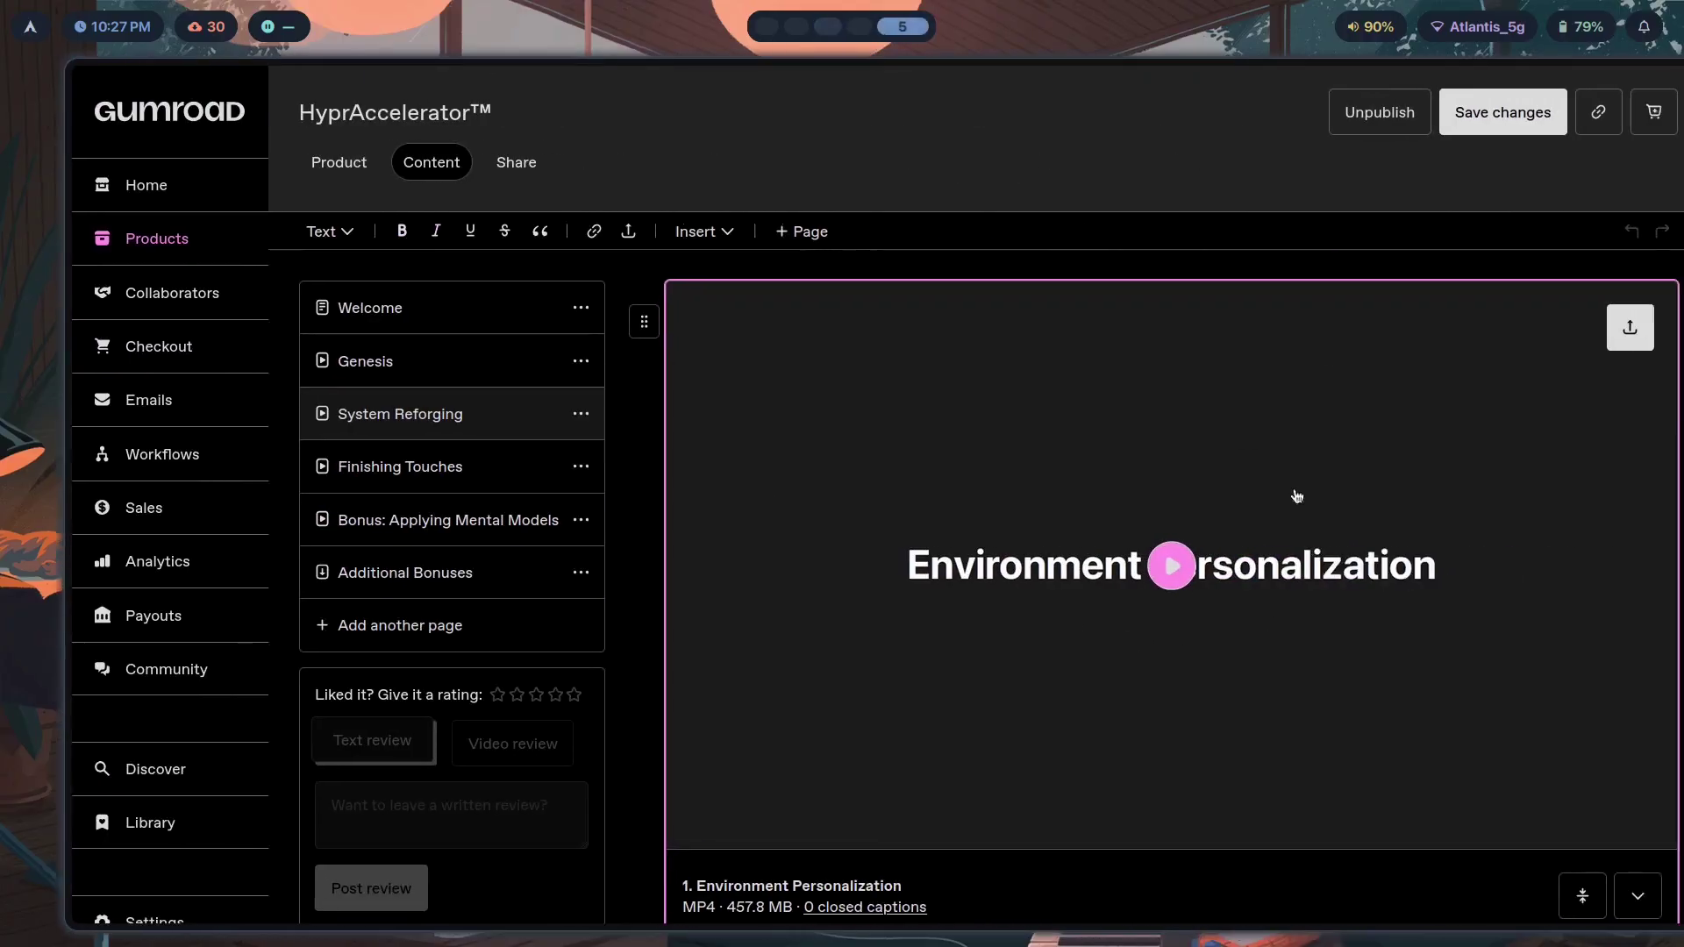
Apply the rose-pine theme from the course page and switch to workspace 3 to show its desktop.
{"action": "key", "text": "super+shift+t"}
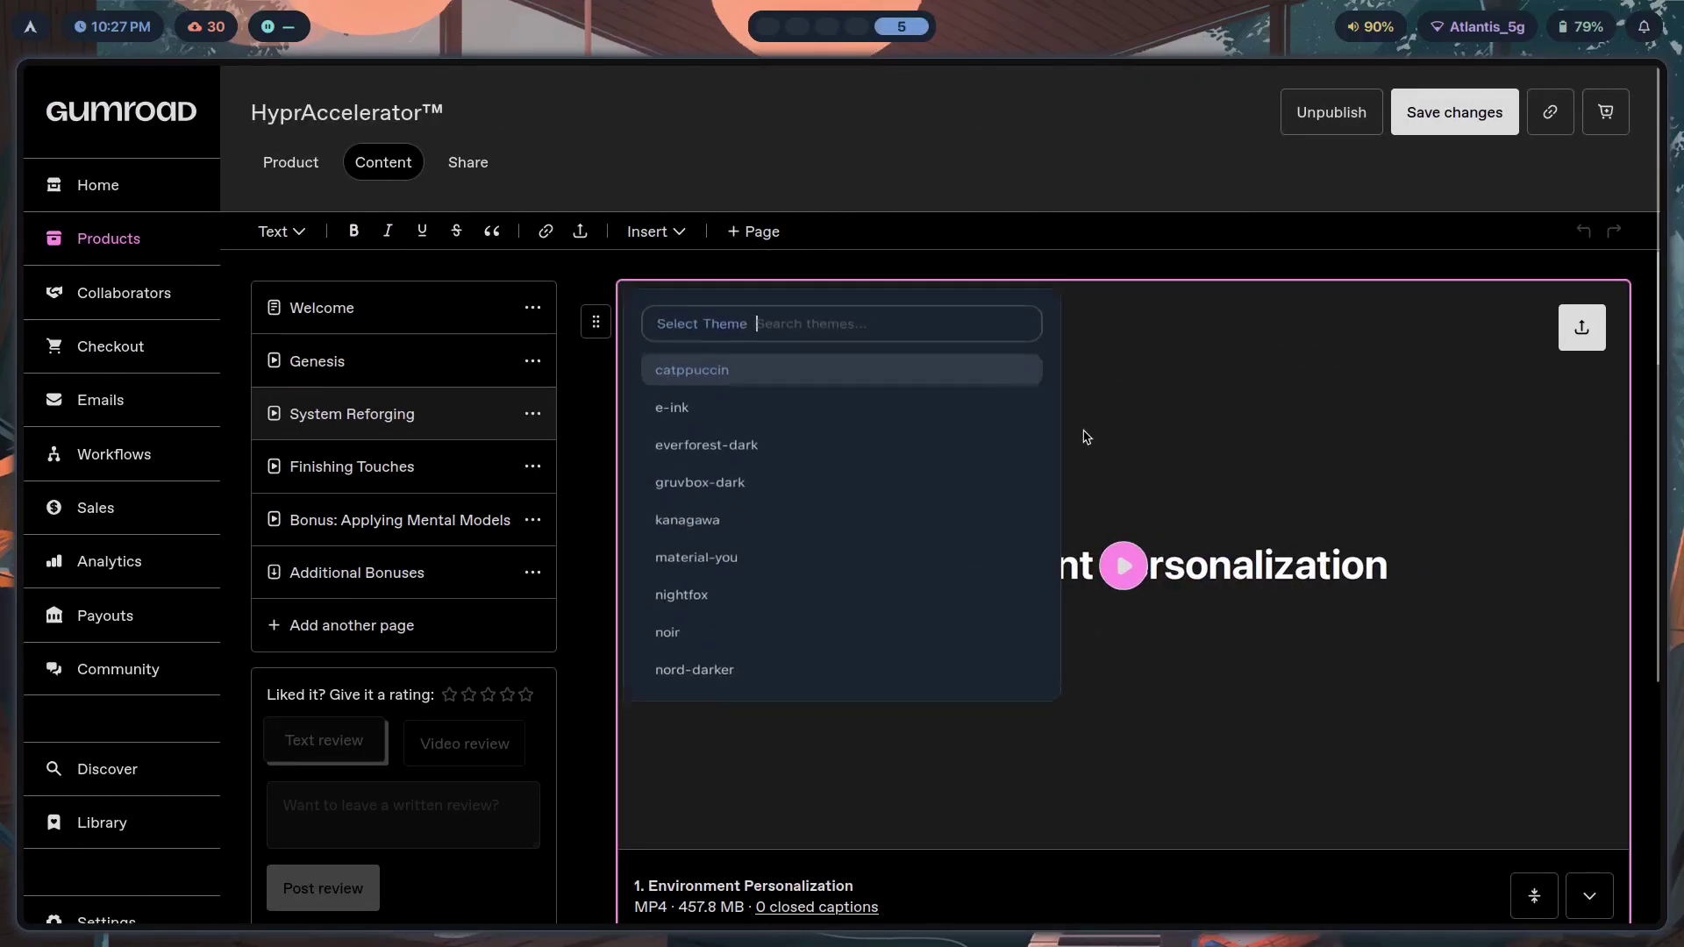
{"action": "key", "text": "Up"}
{"action": "key", "text": "Up"}
{"action": "key", "text": "Return"}
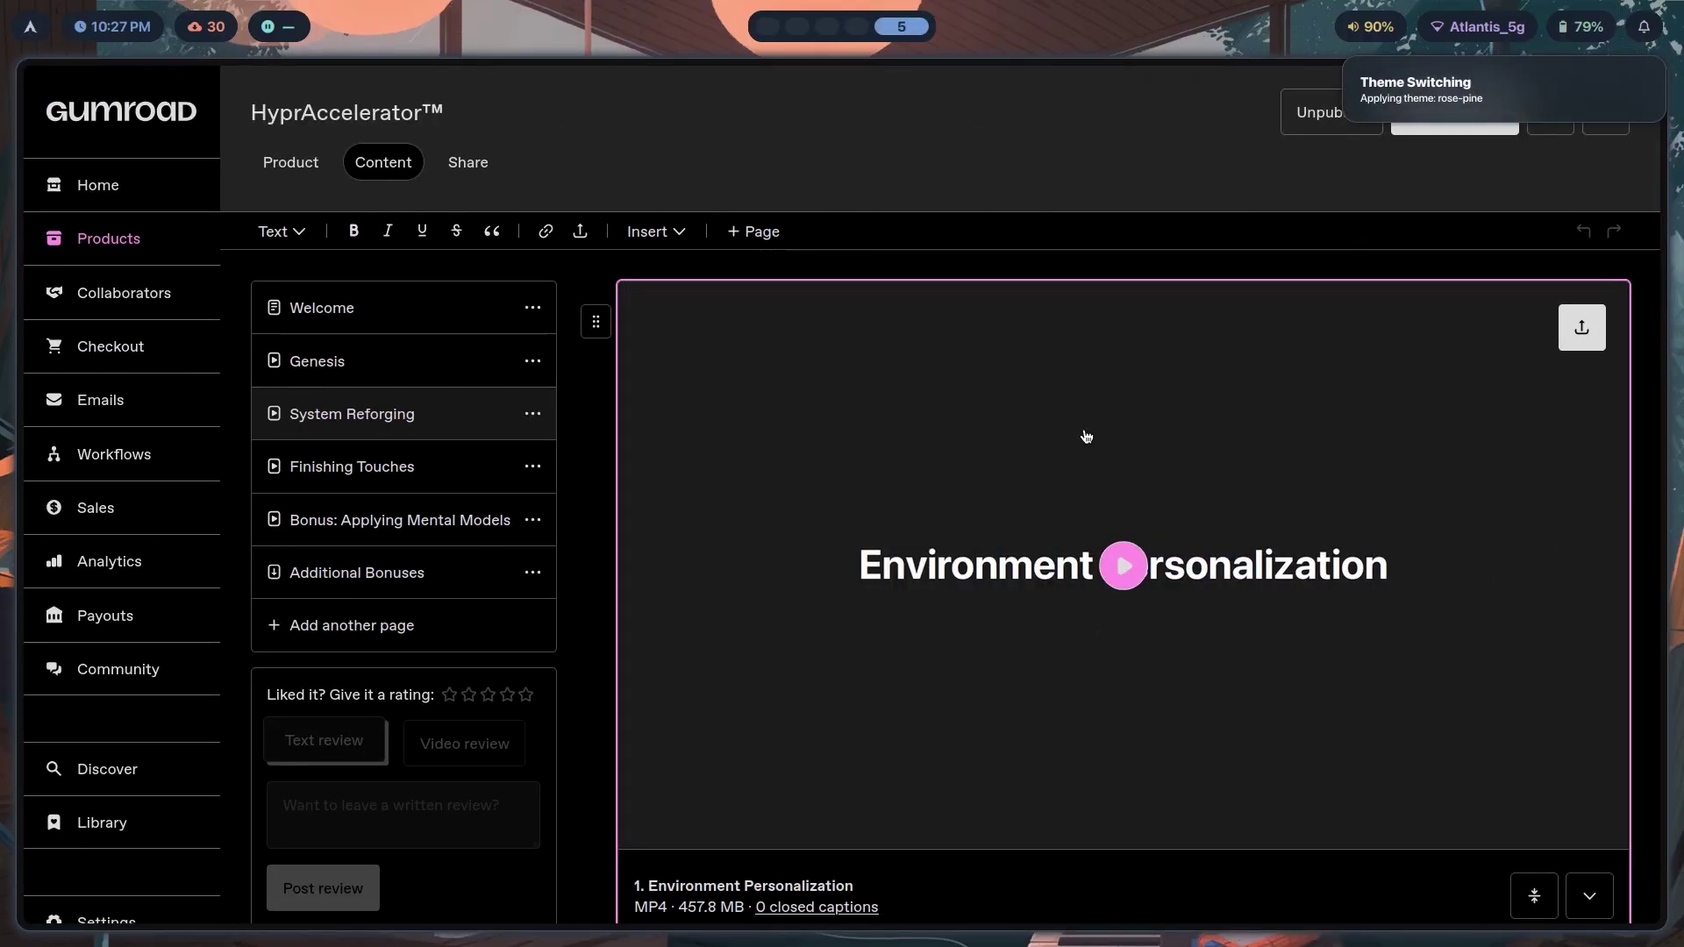
{"action": "key", "text": "super+3"}
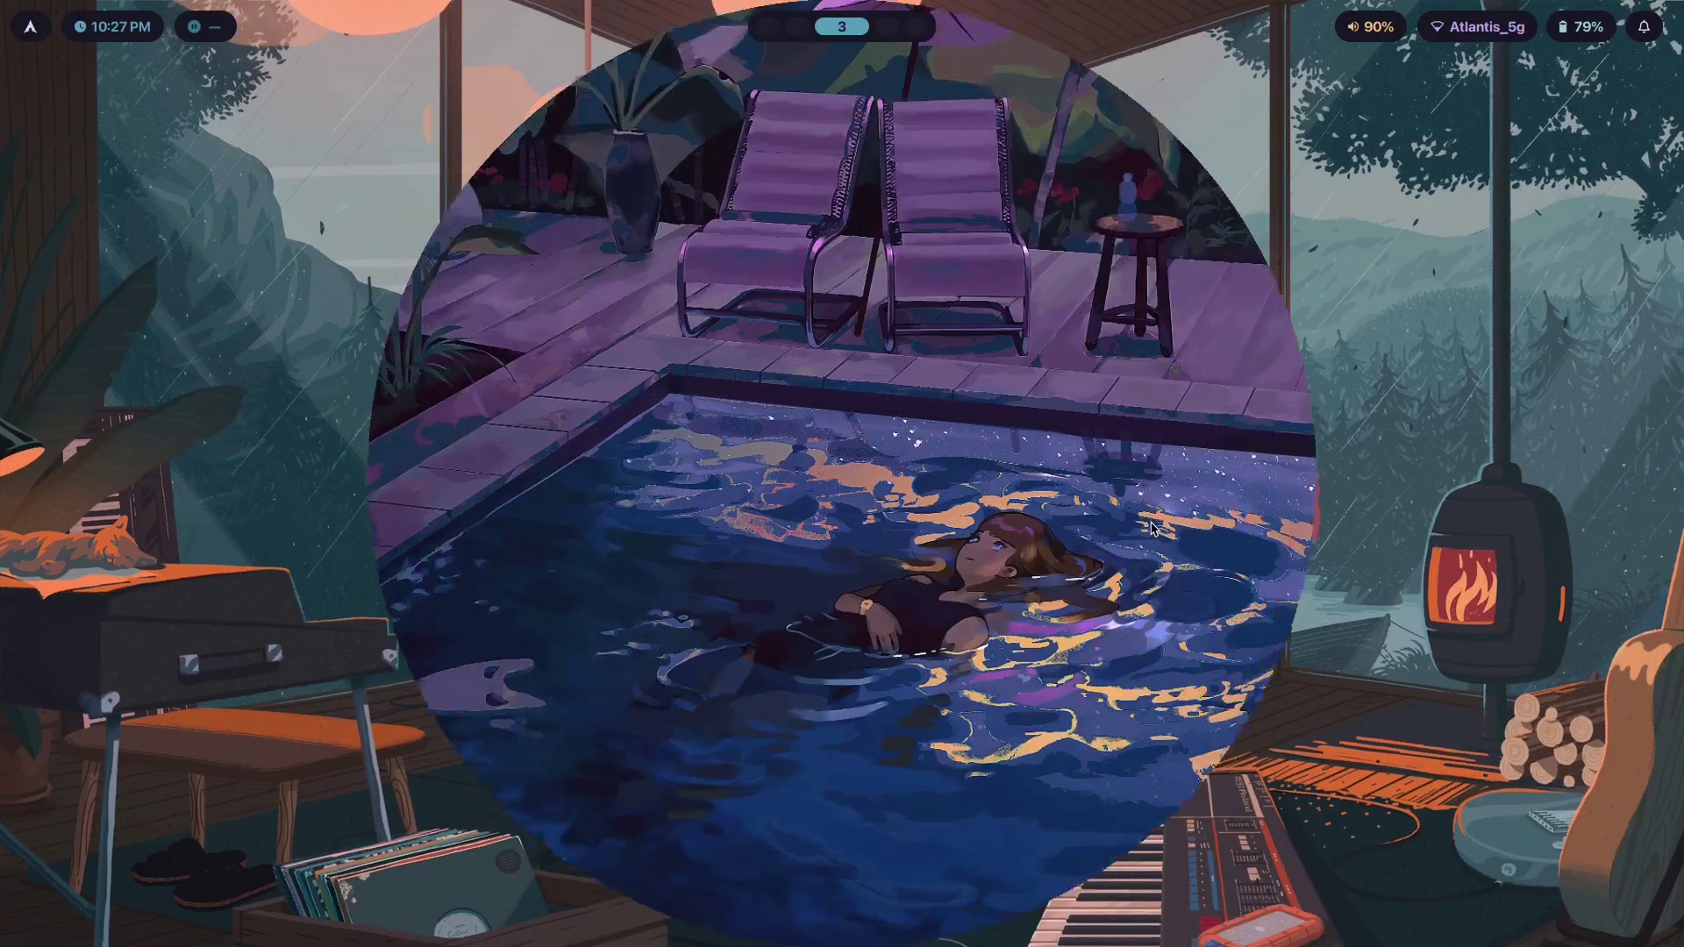
Change the desktop wallpaper to clouds.jpg and switch it back to pool.png.
{"action": "key", "text": "super+shift+w"}
{"action": "key", "text": "Right"}
{"action": "key", "text": "Left"}
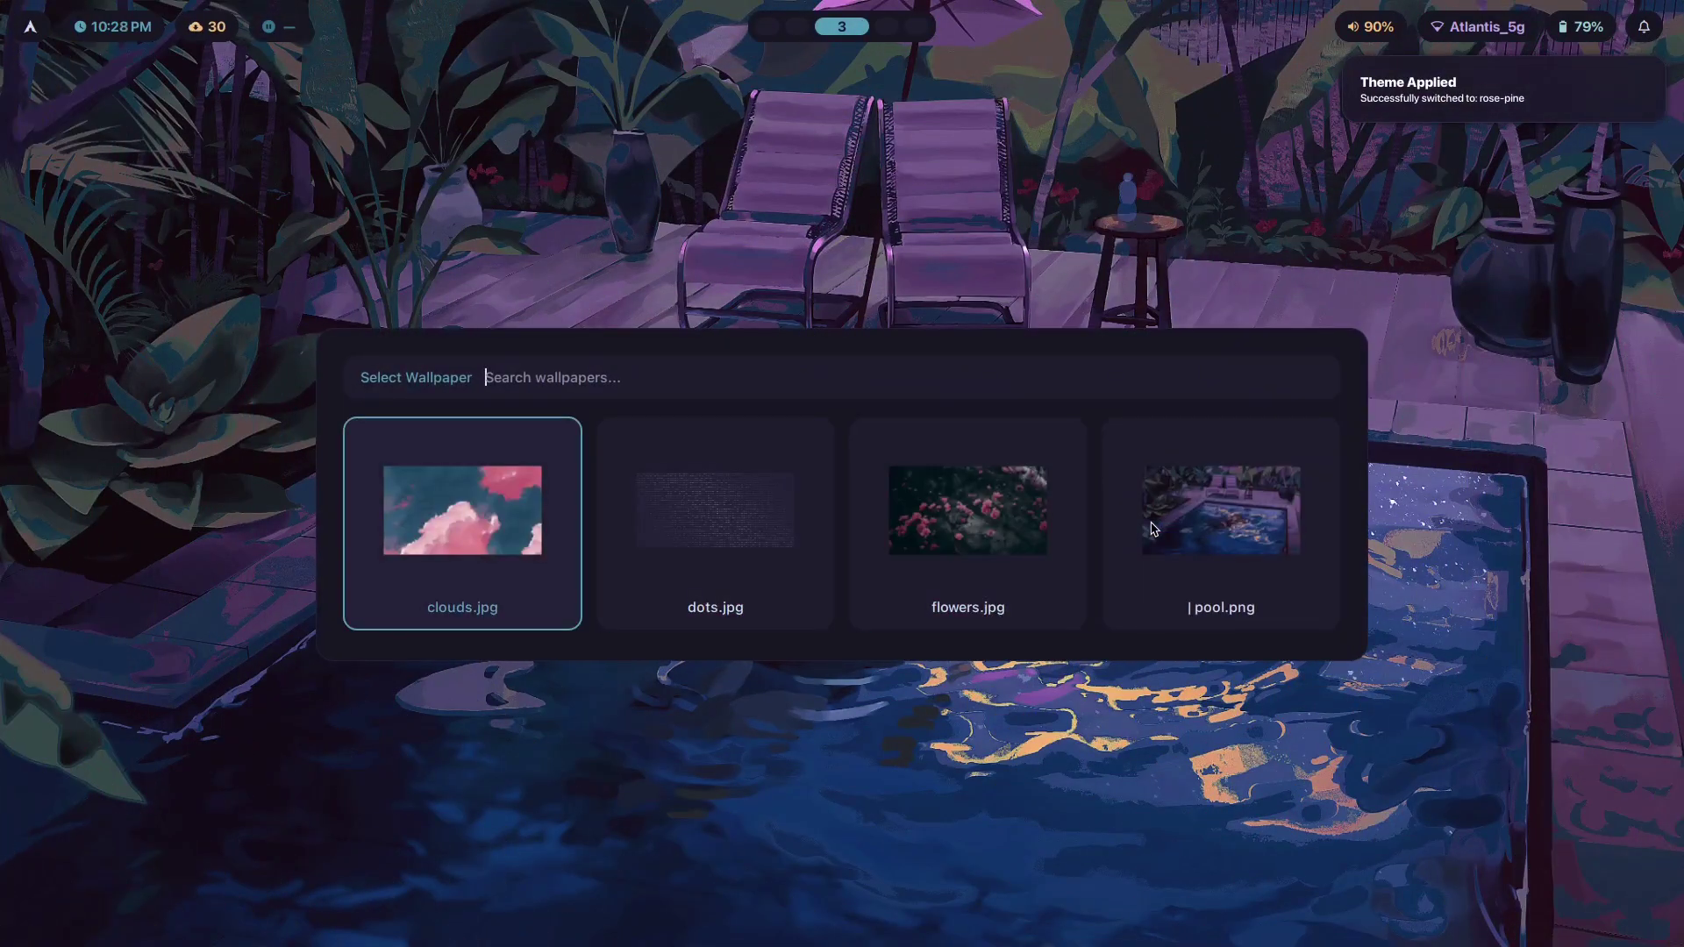
{"action": "key", "text": "Return"}
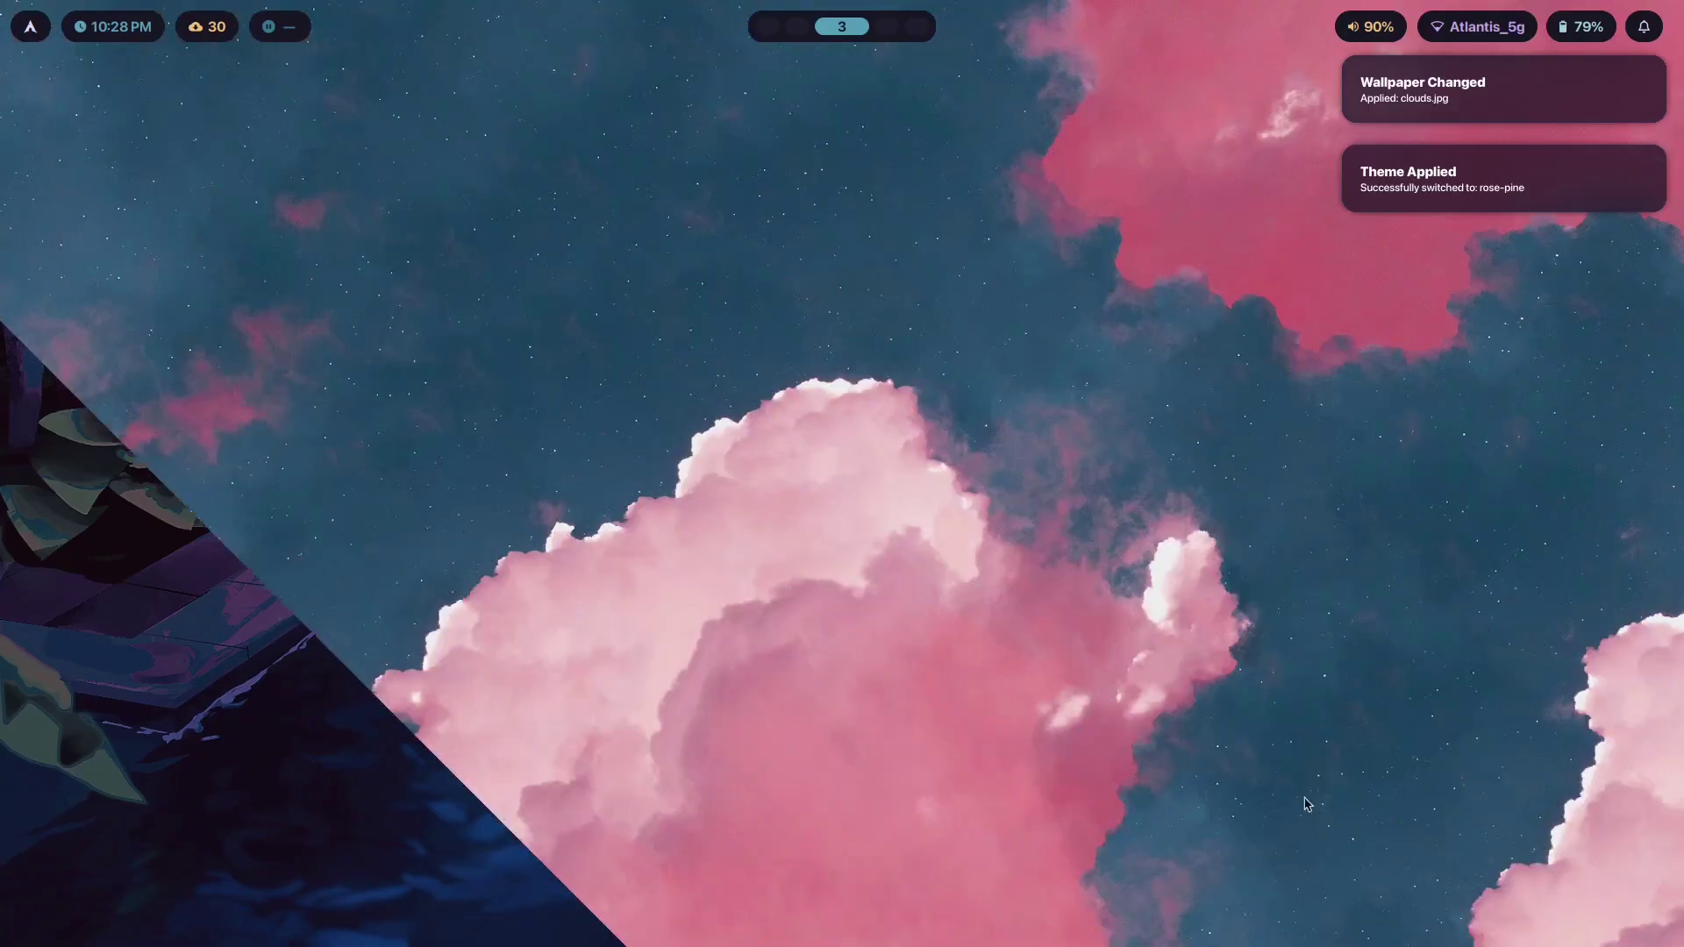
{"action": "key", "text": "super+w"}
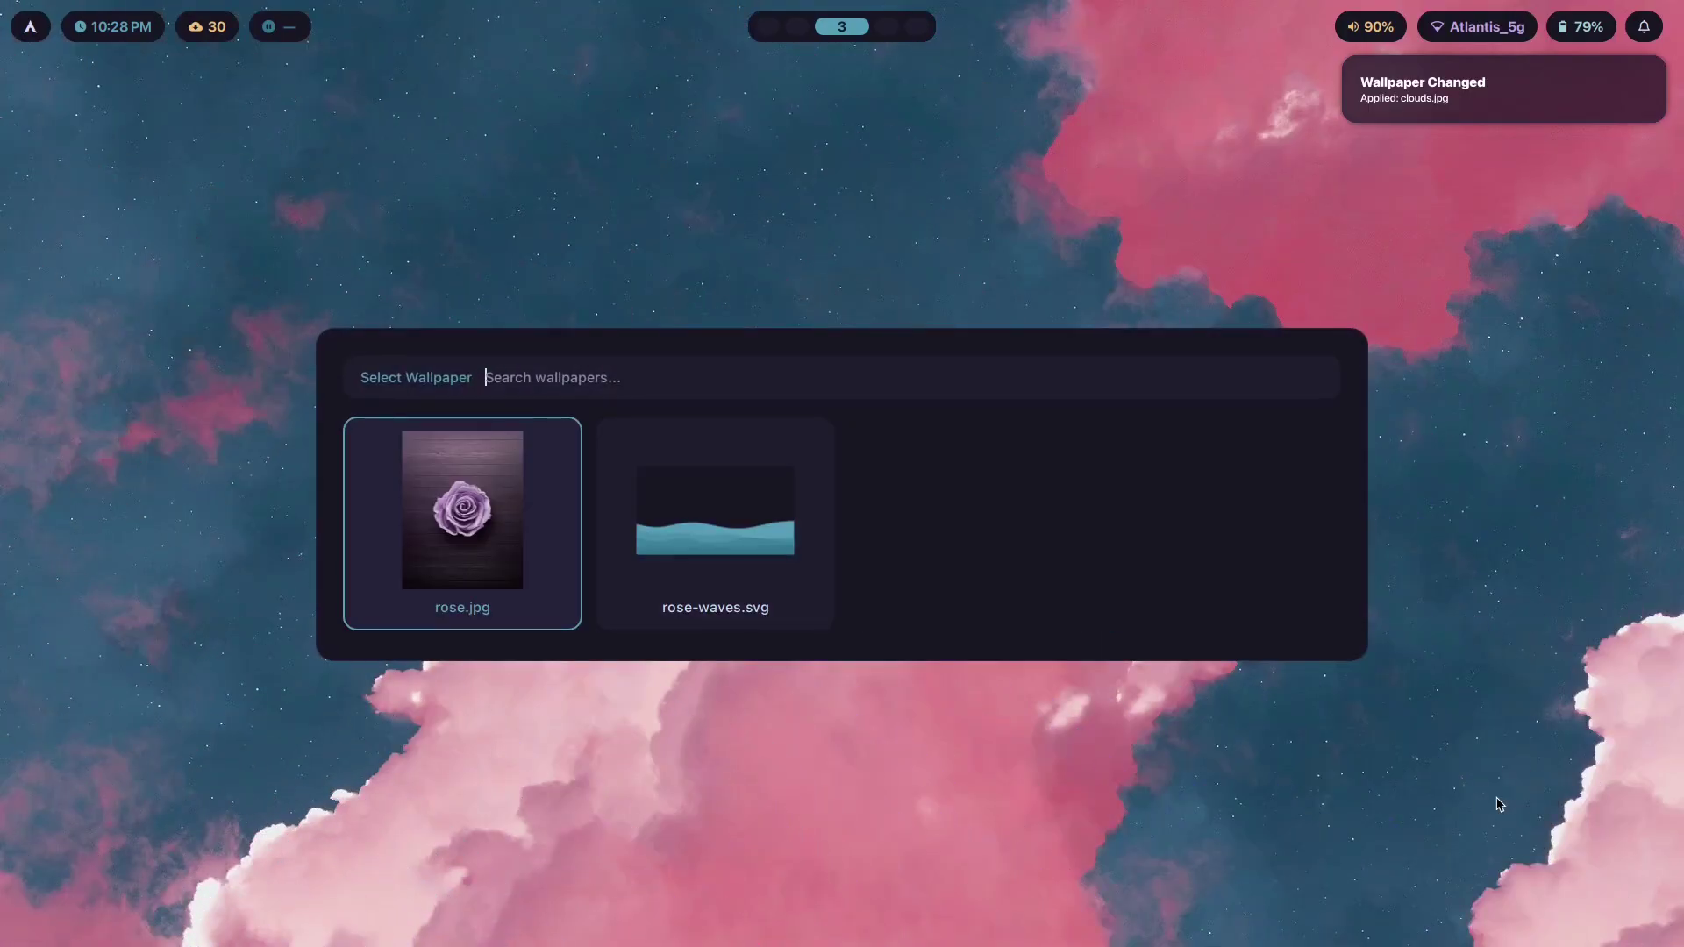
{"action": "key", "text": "Return"}
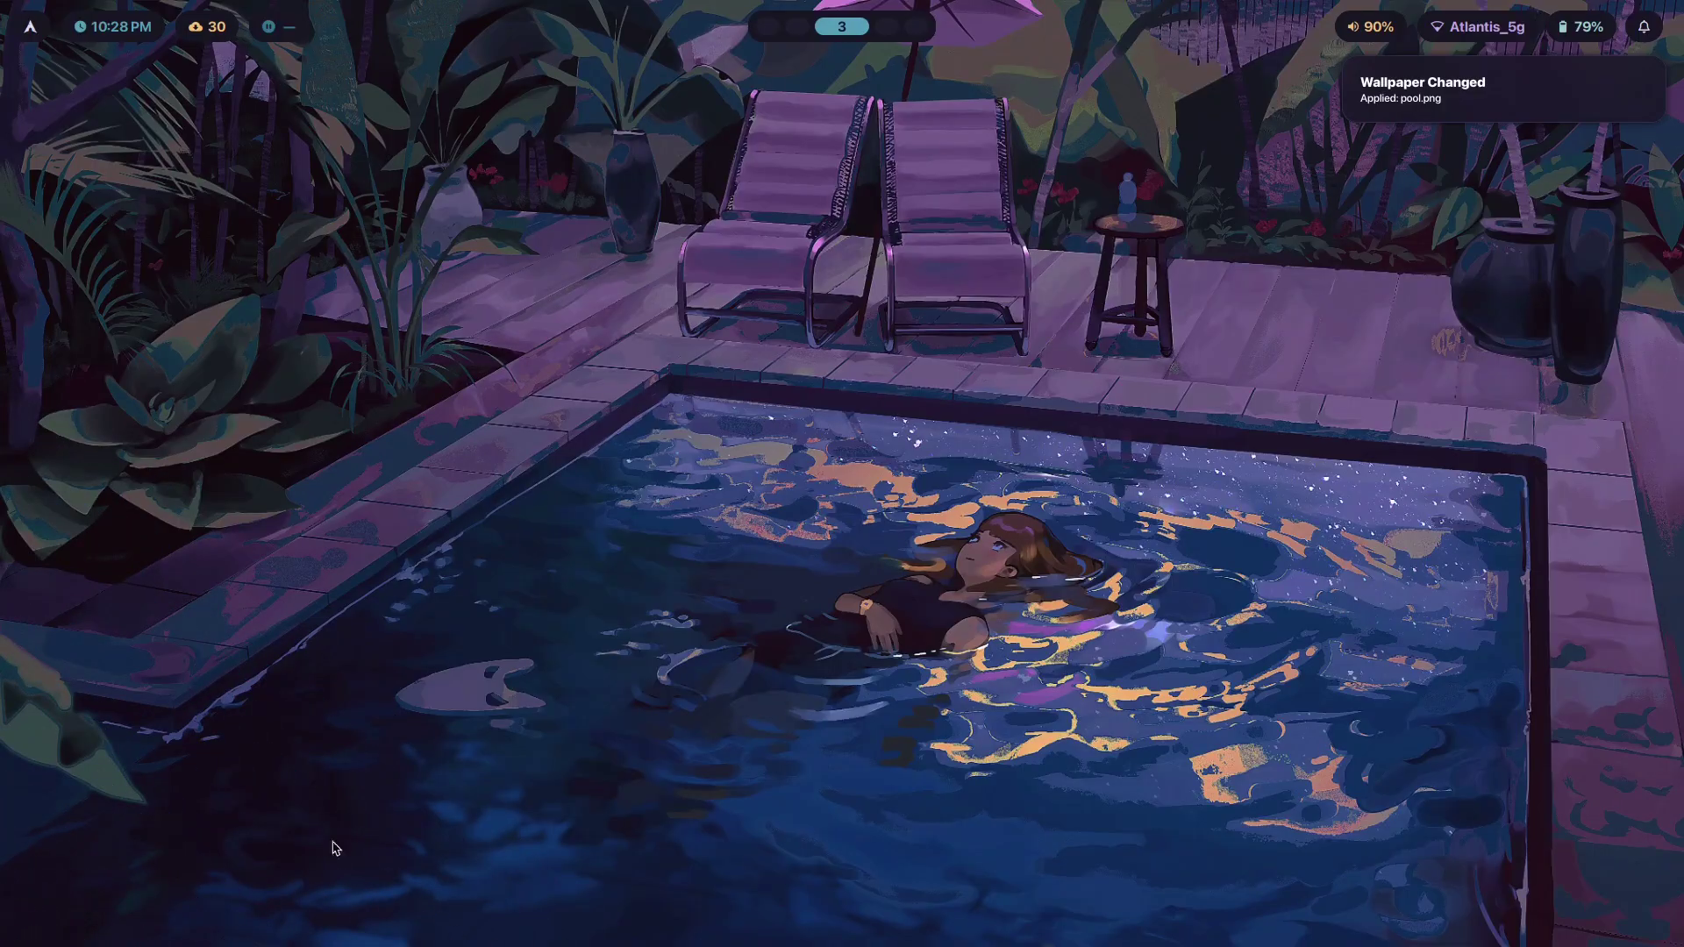
Look through the System Reforging page on workspace 5 down to the Alchemical Colors and Fonts module, and return to workspace 3.
{"action": "key", "text": "super+5"}
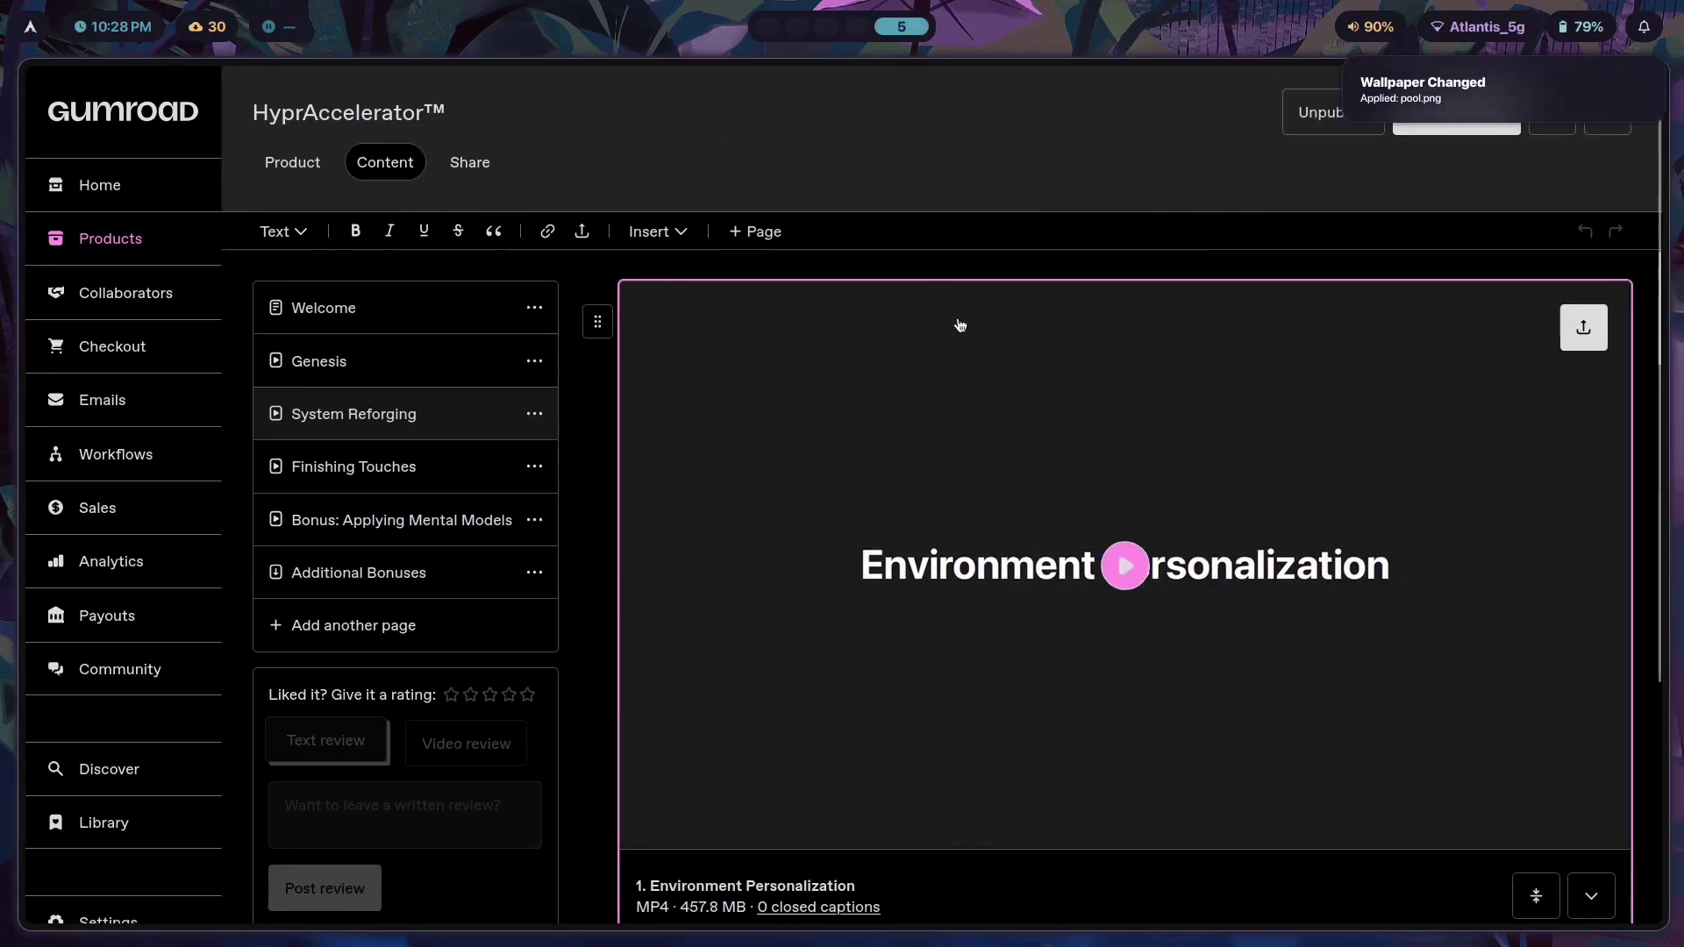
{"action": "scroll", "coordinate": [1317, 612], "scroll_direction": "down", "scroll_amount": 15}
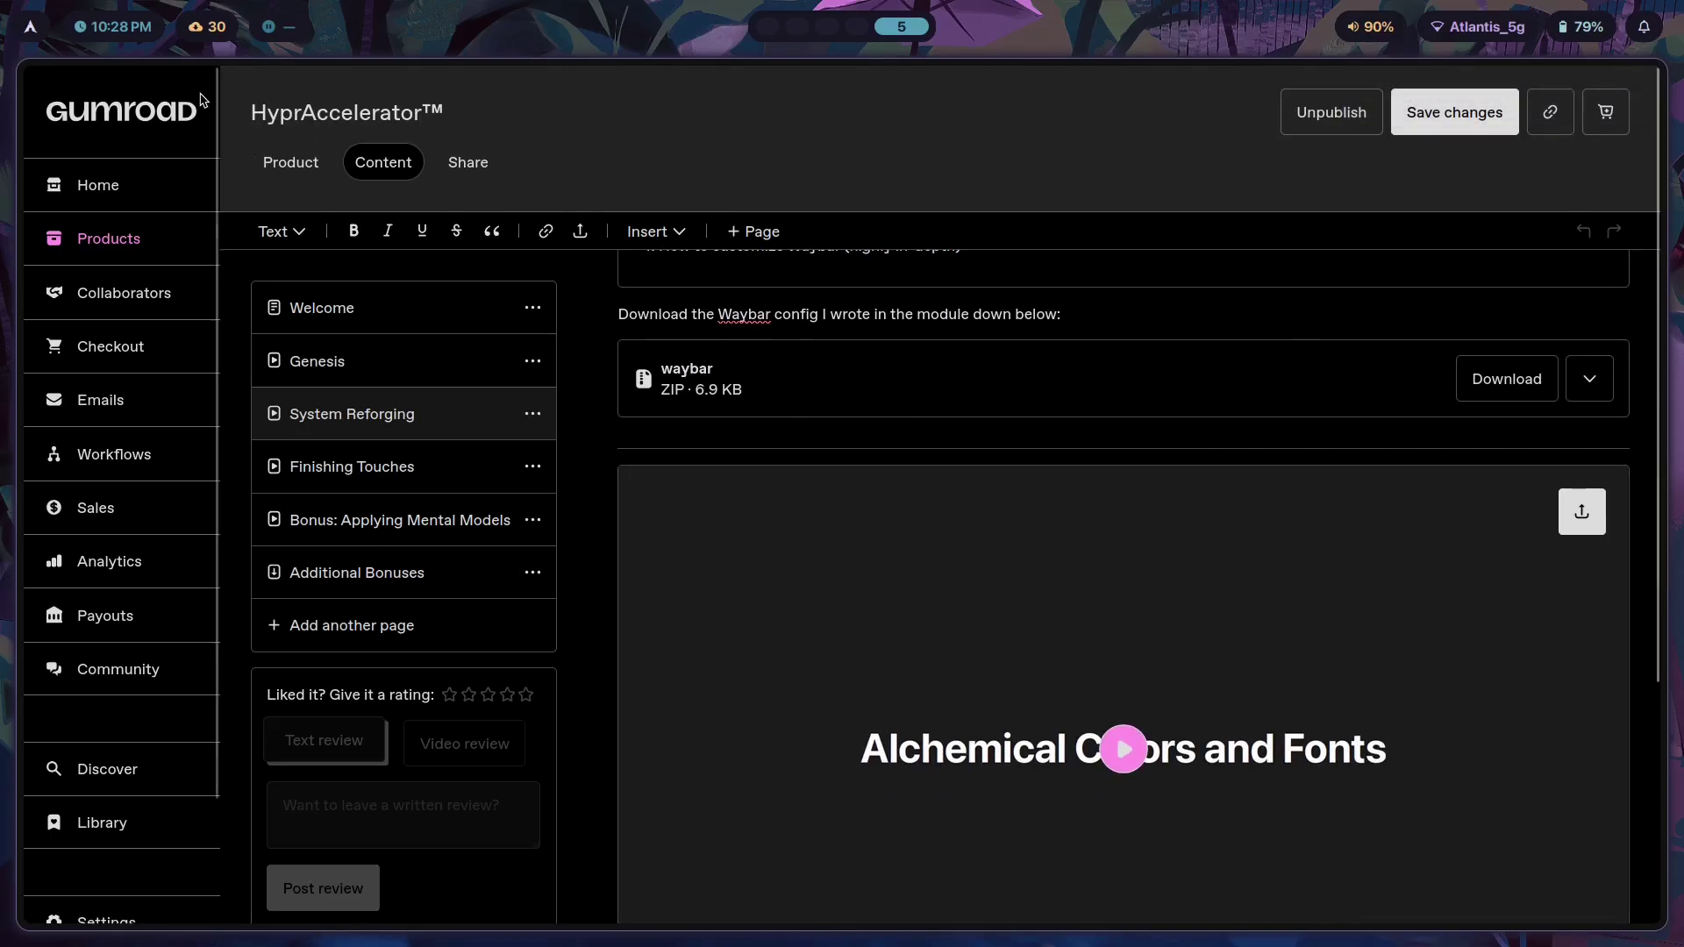
{"action": "key", "text": "super+3"}
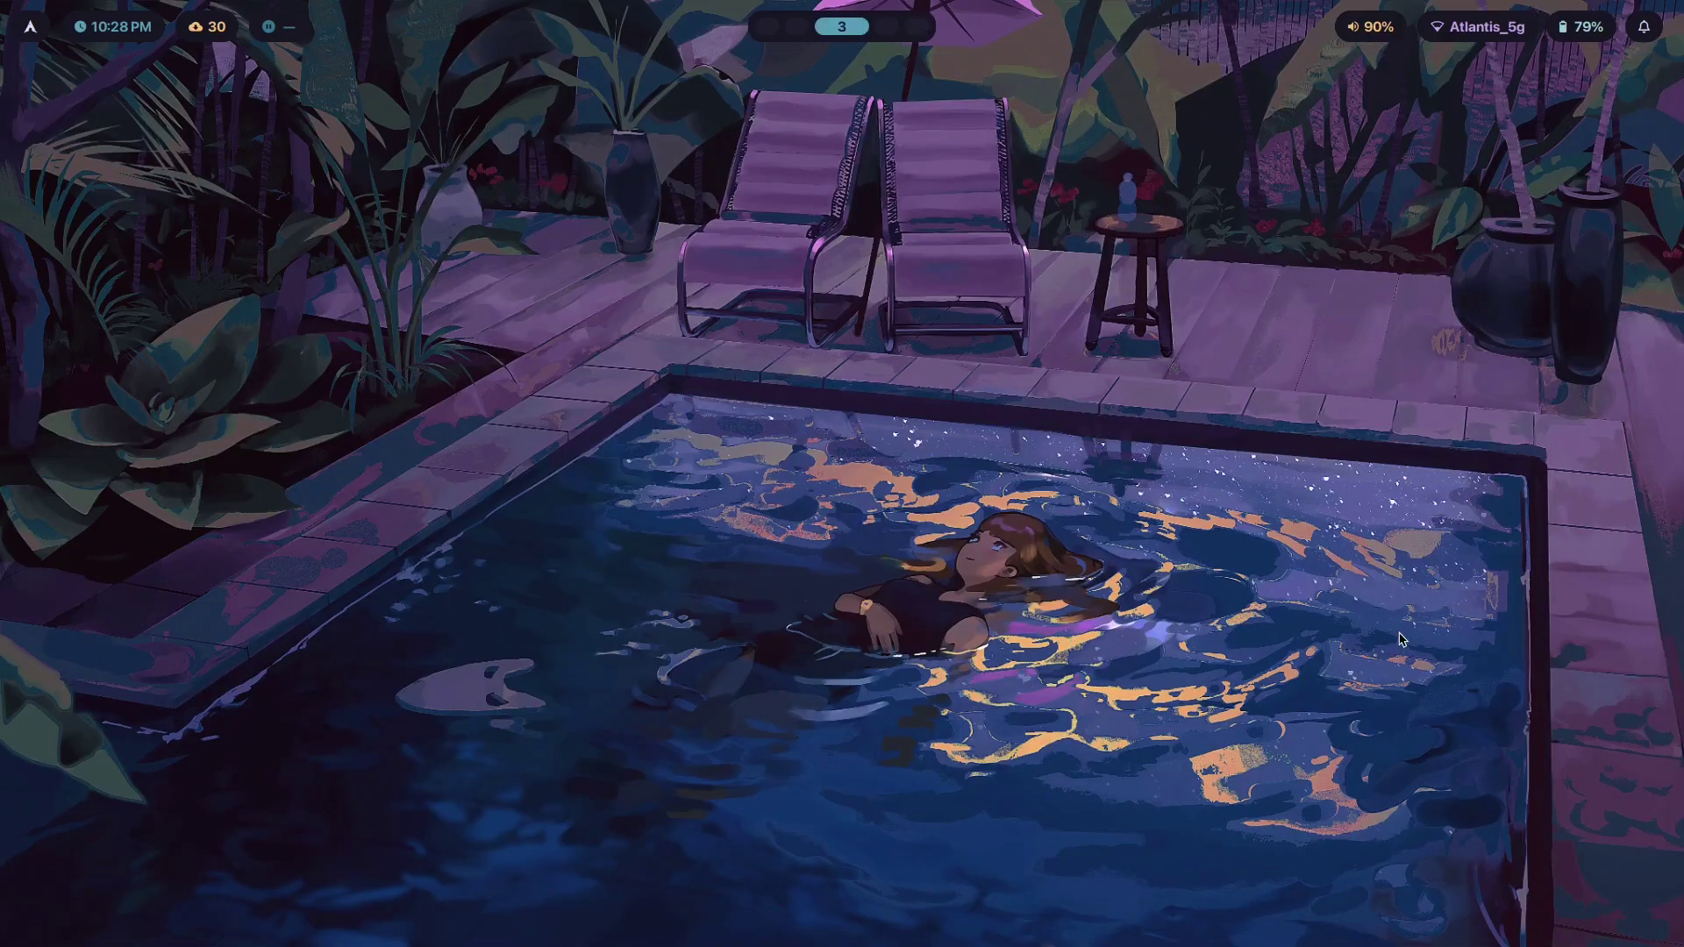
Visit workspace 2 and switch to the Miro board on workspace 1 to show the entropy notes.
{"action": "key", "text": "super+2"}
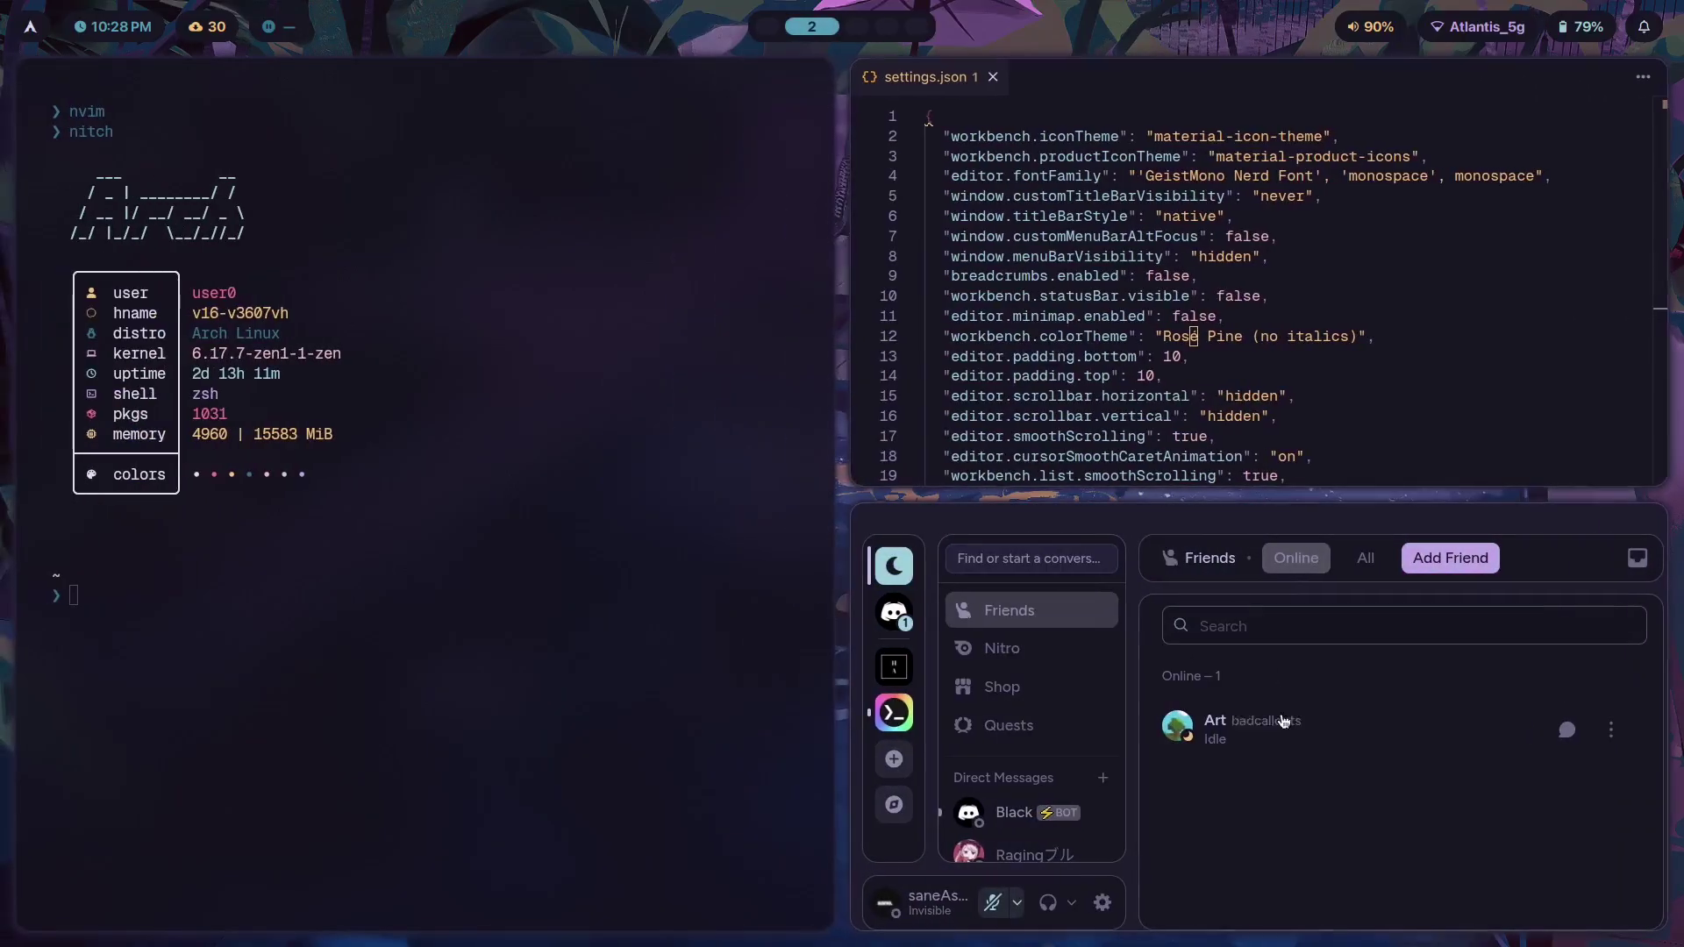
{"action": "key", "text": "super+q"}
{"action": "key", "text": "super+1"}
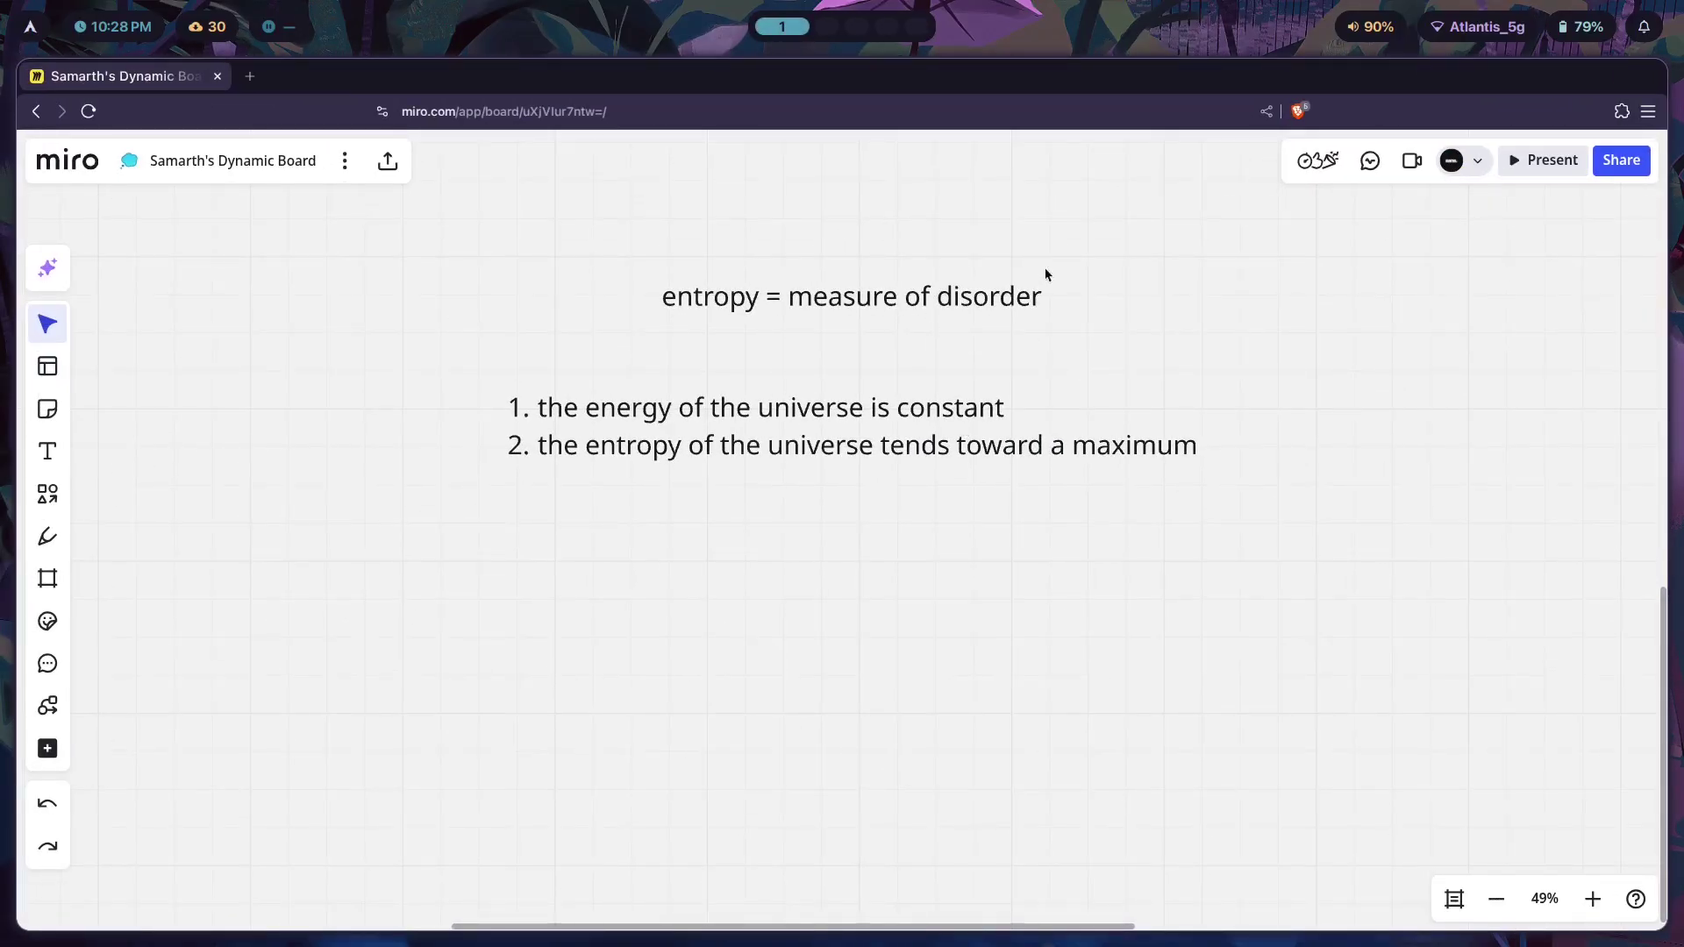
{"action": "left_click_drag", "start_coordinate": [991, 410], "coordinate": [991, 406]}
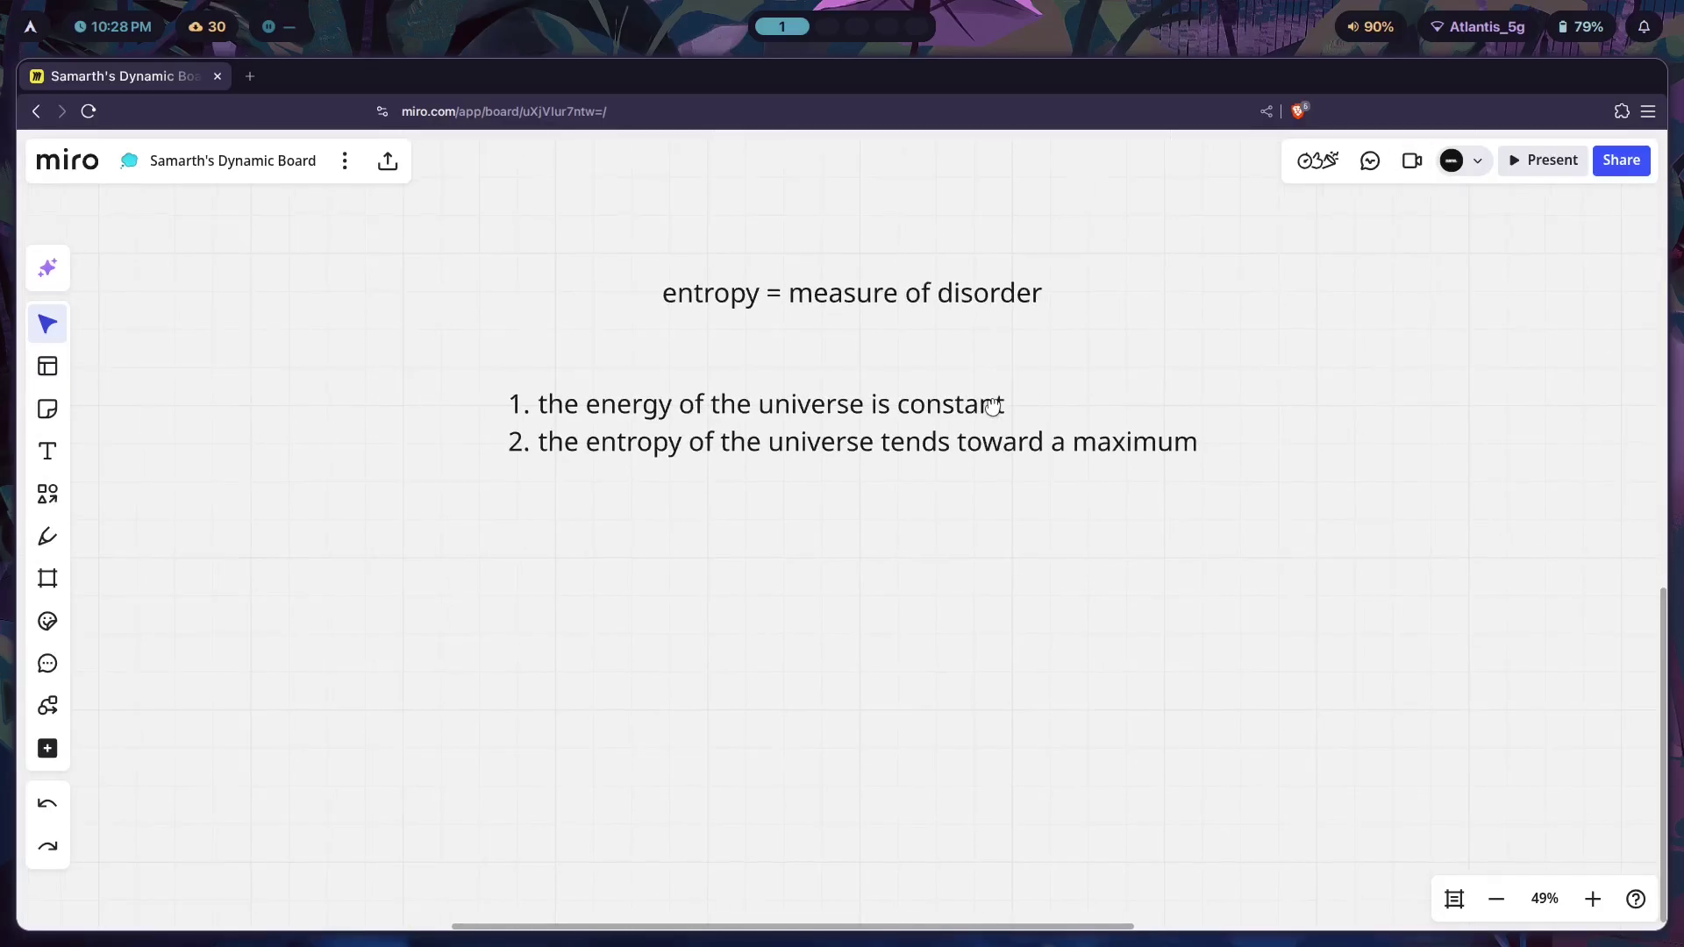
{"action": "scroll", "coordinate": [991, 408], "scroll_direction": "down", "scroll_amount": 2}
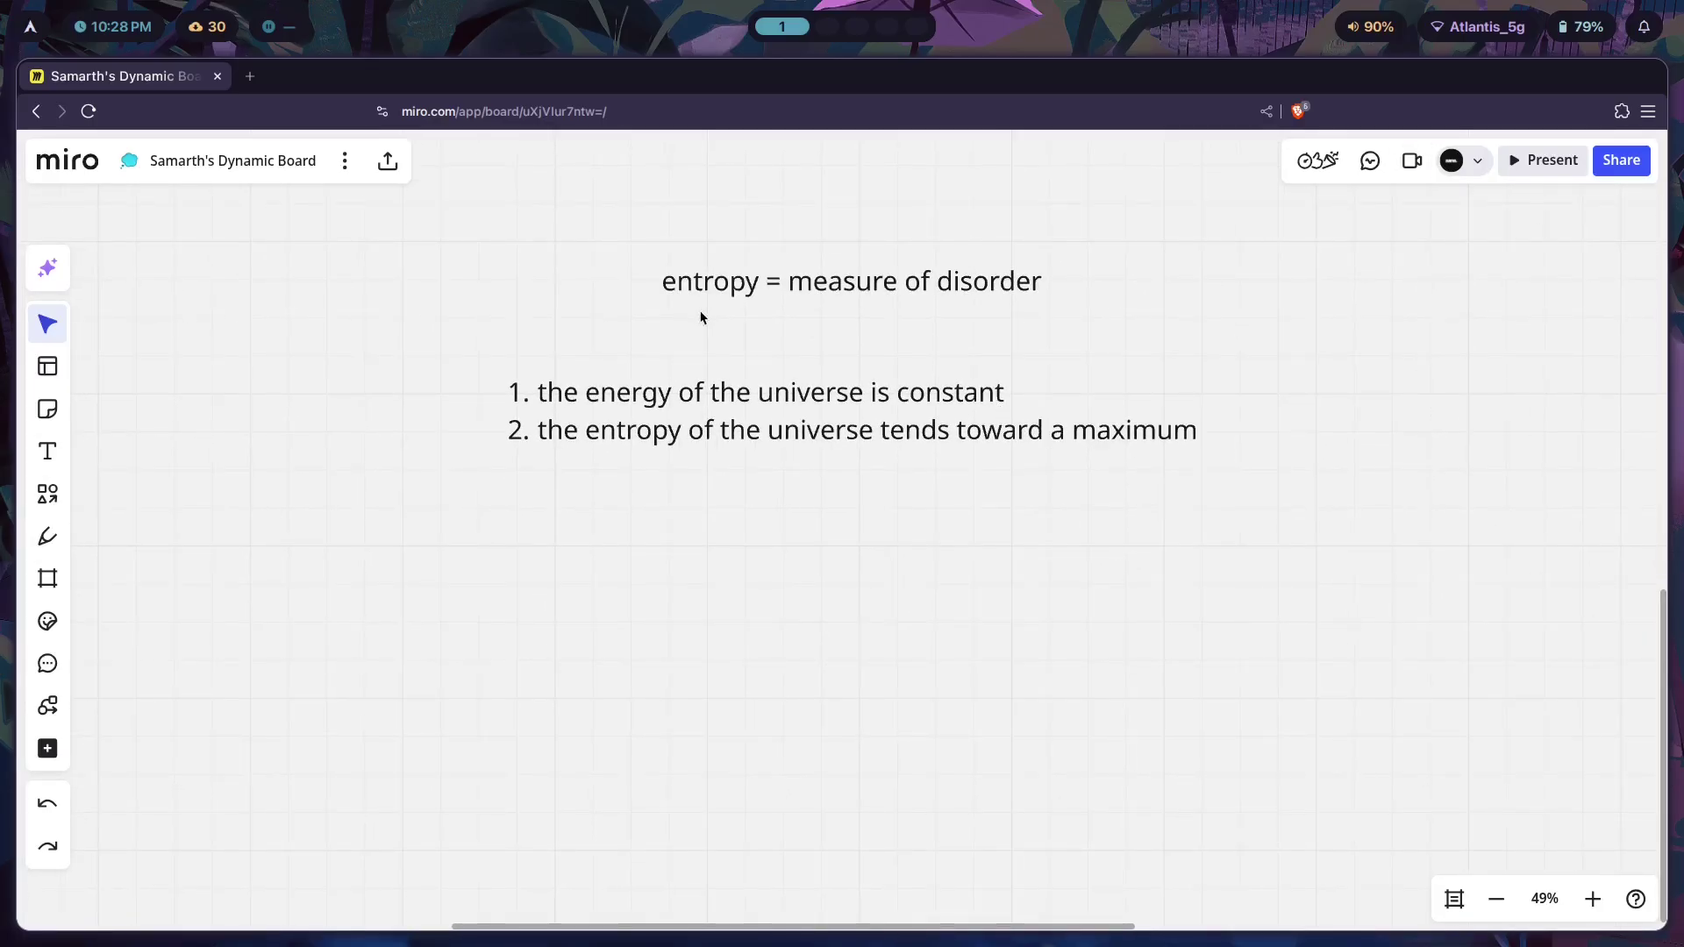